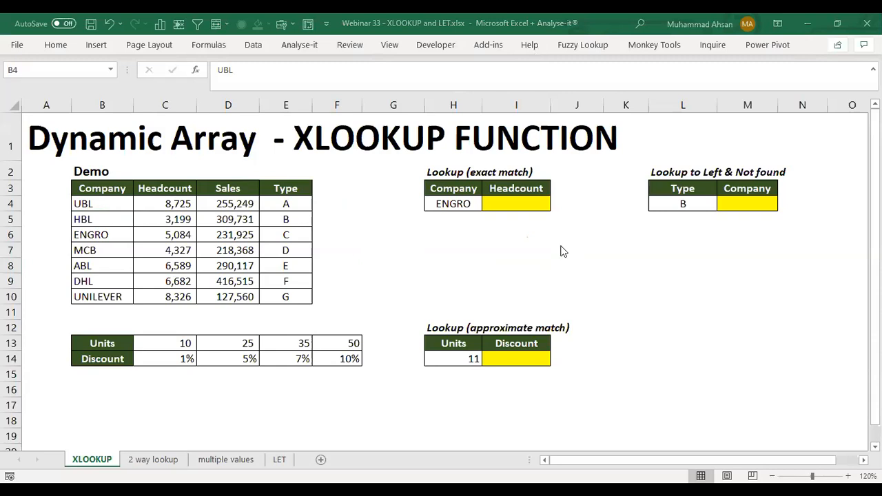
click(235, 255)
click(252, 223)
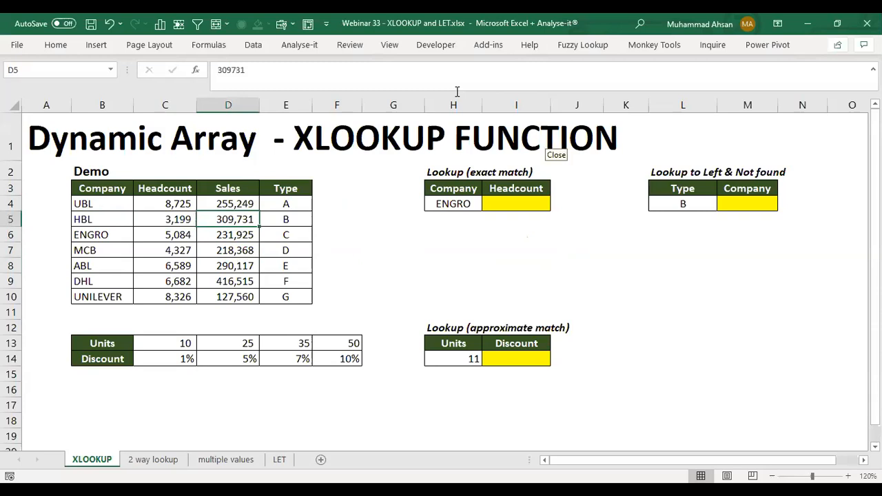
click(488, 63)
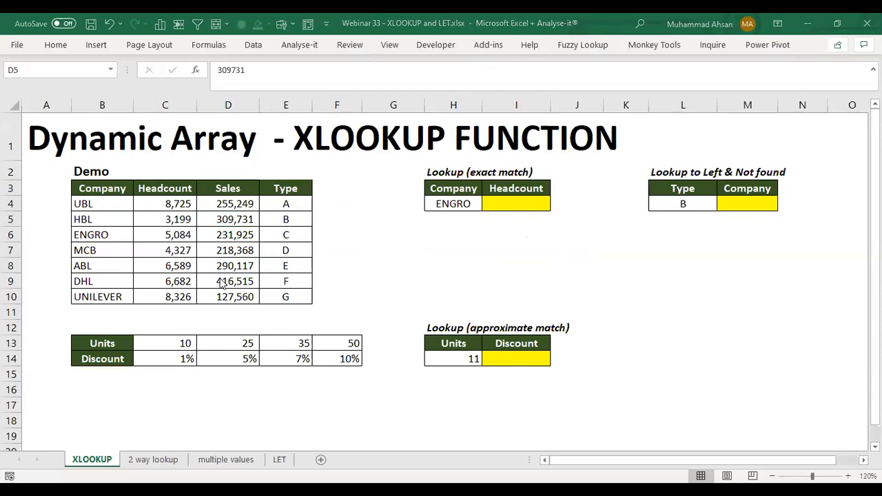
click(337, 222)
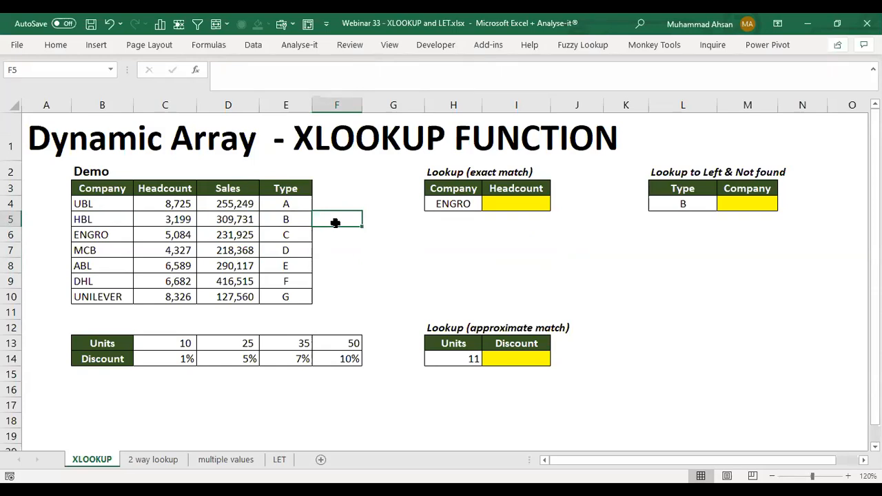
Step: Examine the Demo table's Company, Headcount, Sales and Type columns one after another
key(Left)
key(Left)
key(Left)
key(Left)
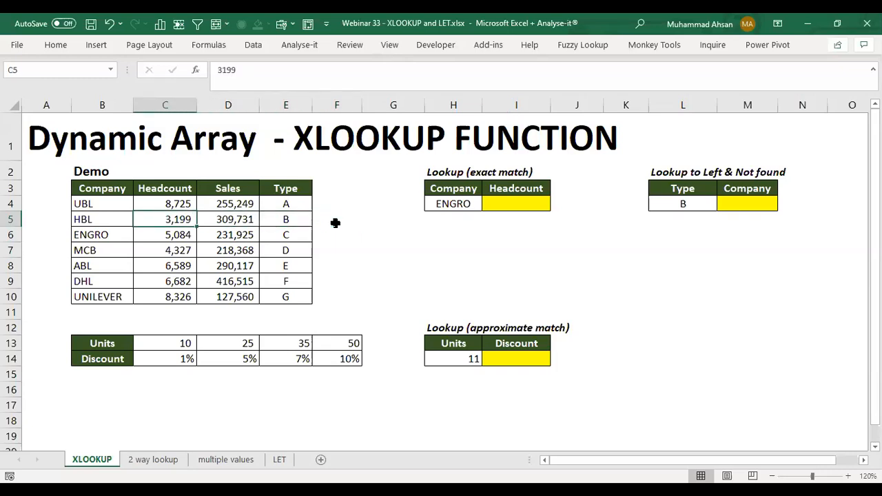
key(Up)
key(Up)
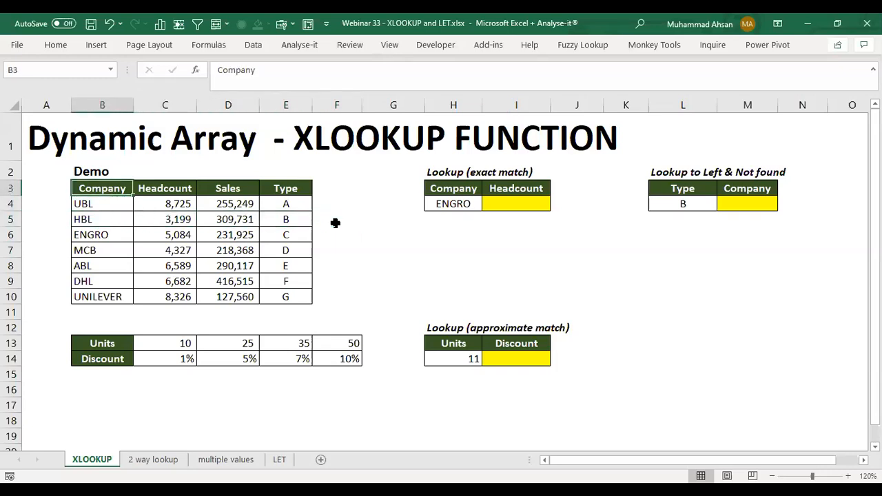
key(ctrl+shift+Right)
key(ctrl+shift+Down)
key(Left)
key(Right)
key(ctrl+shift+Down)
key(Right)
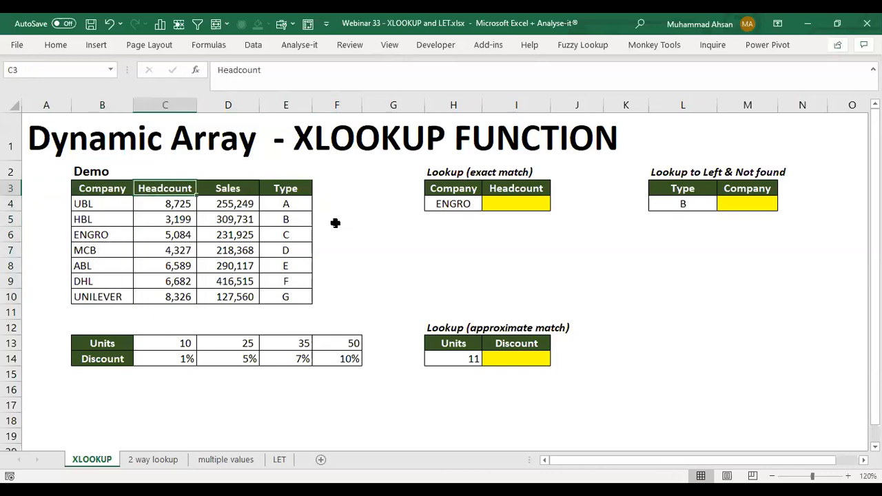
key(ctrl+shift+Down)
key(Right)
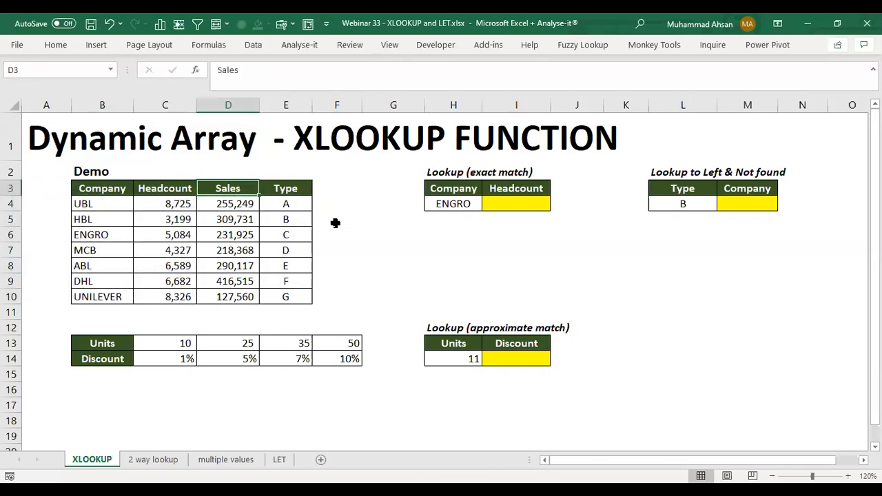
key(ctrl+shift+Down)
key(Right)
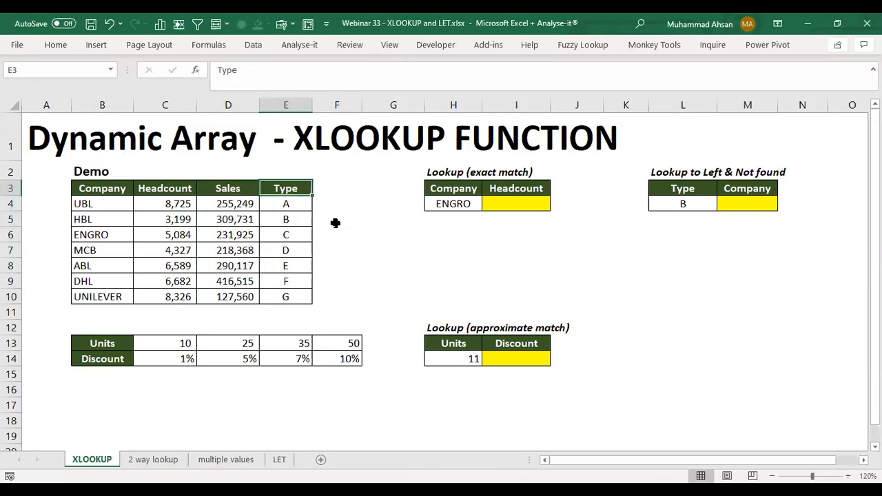
key(ctrl+shift+Down)
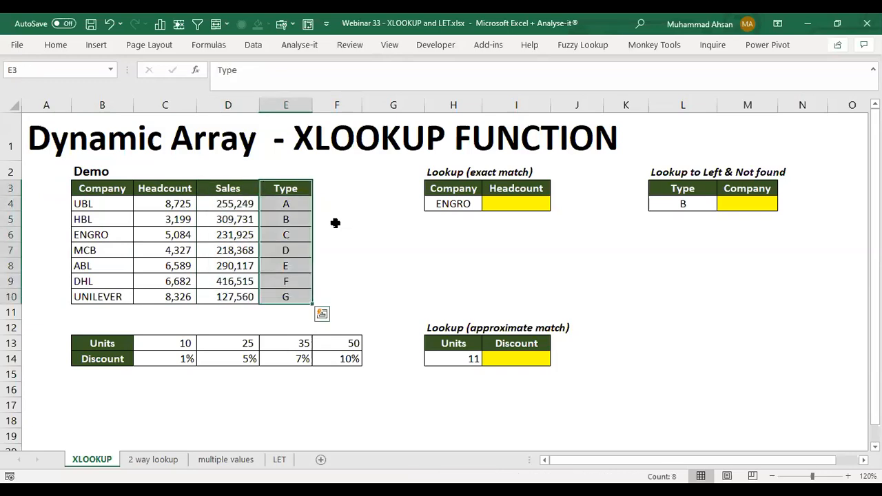
Step: Start an XLOOKUP formula in I4 of the exact-match table with company cell H4 as the lookup value
key(Right)
key(Right)
key(Right)
key(Right)
key(Down)
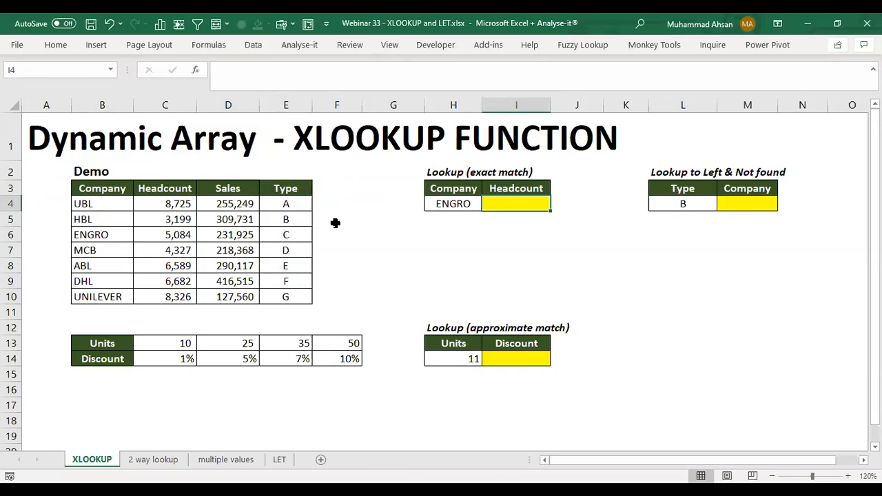
text(=x)
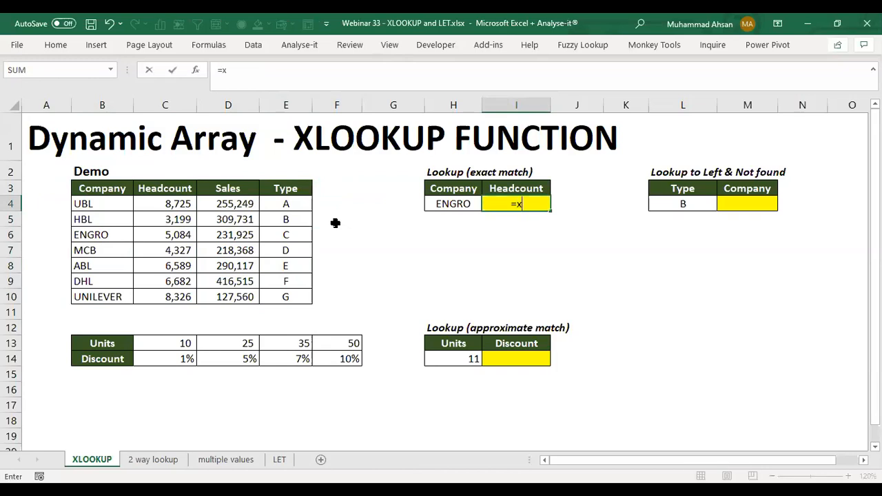
key(Tab)
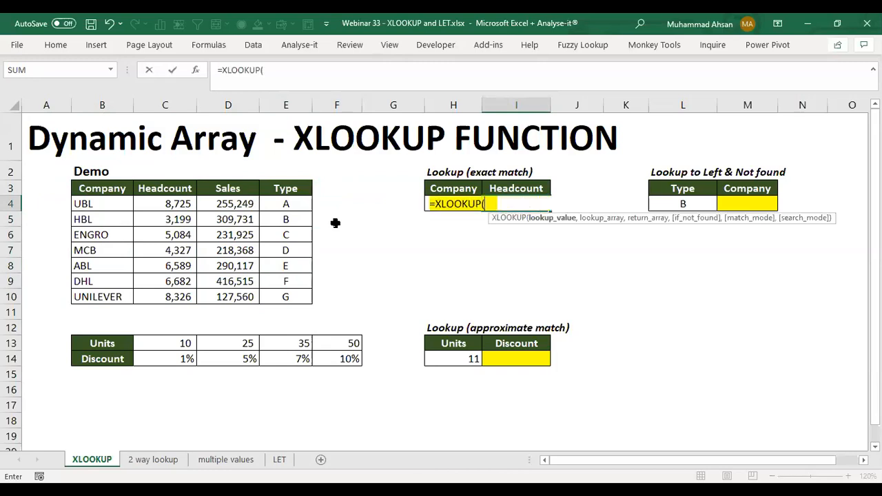
key(Left)
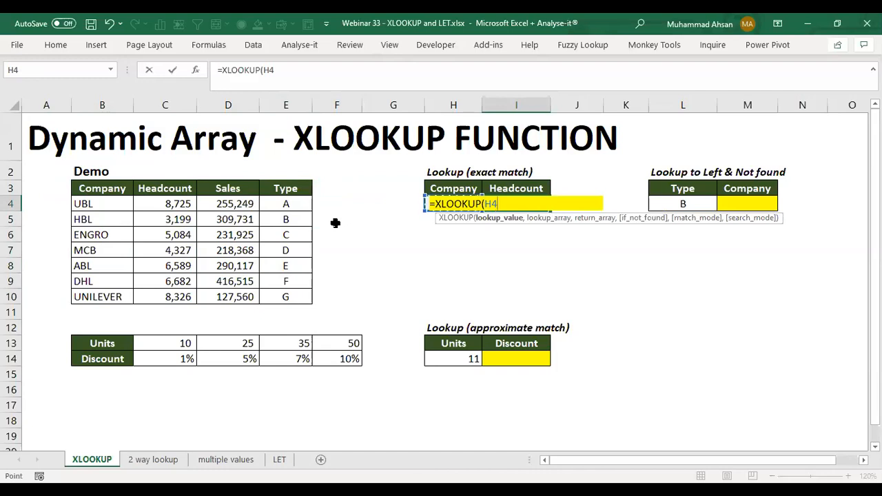
Step: Use the Demo table's company names B4:B10 as the lookup array of the headcount formula
text(,)
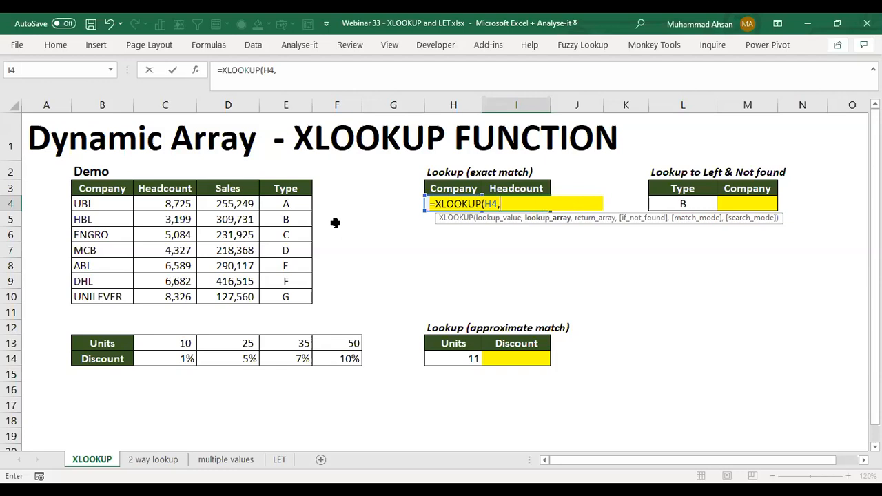
key(Left)
key(Left)
key(Left)
key(Left)
key(Left)
key(Left)
key(Left)
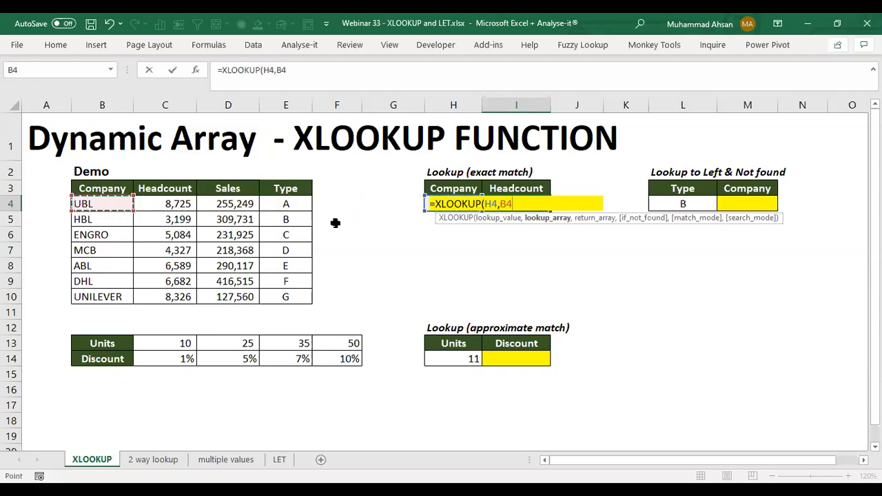
key(ctrl+shift+Down)
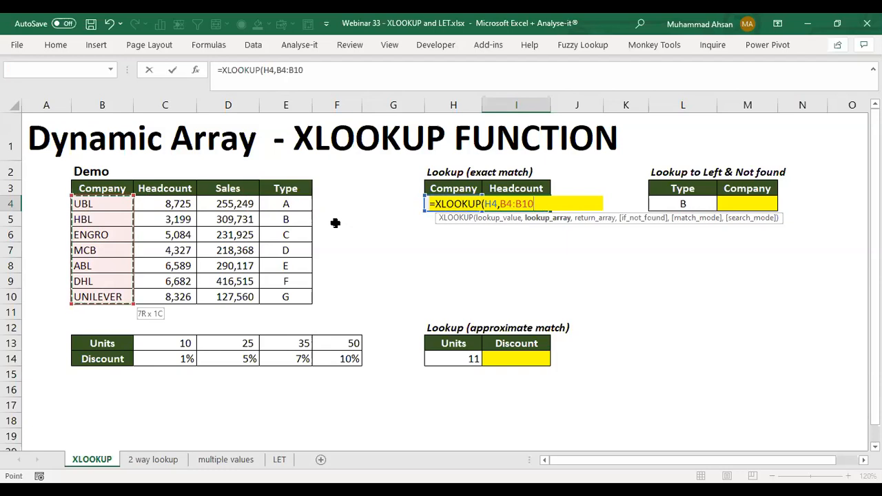
Step: Use the Headcount values C4:C10 as the return array and complete the formula =XLOOKUP(H4,B4:B10,C4:C10) in I4
text(,)
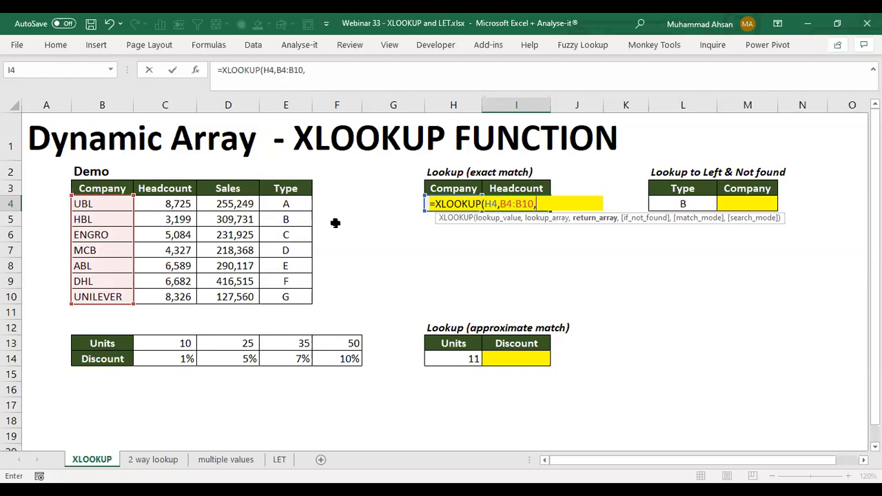
key(Left)
key(Left)
key(Left)
key(Left)
key(Left)
key(Left)
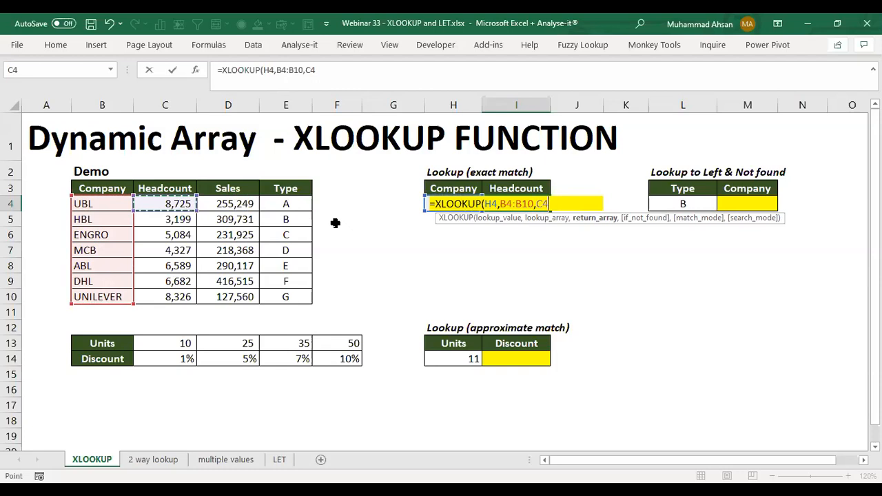
key(ctrl+shift+Down)
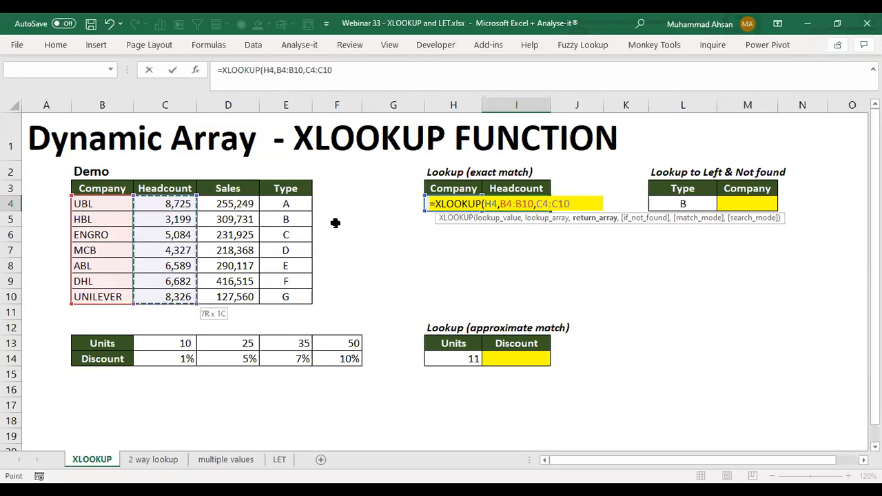
text())
key(Return)
key(Up)
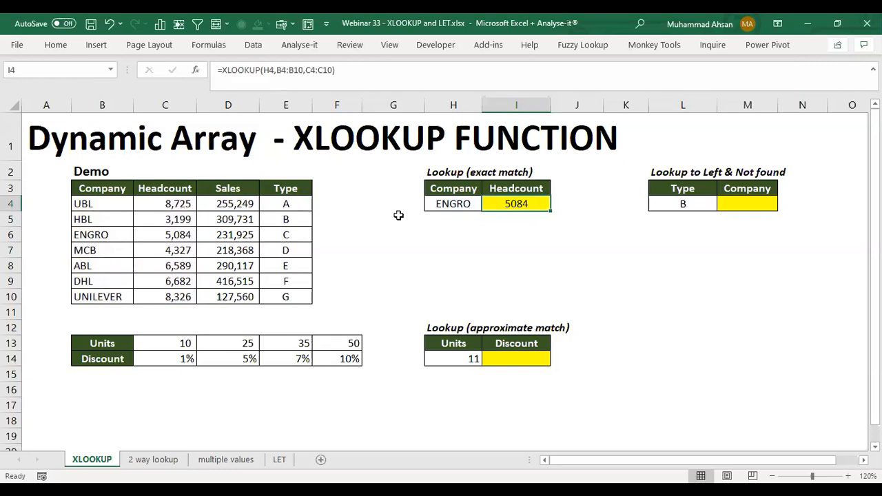
Step: Check the headcount result against ENGRO's row in the Demo table and review the ranges used by the I4 formula
click(437, 204)
drag(103, 235, 167, 234)
click(512, 204)
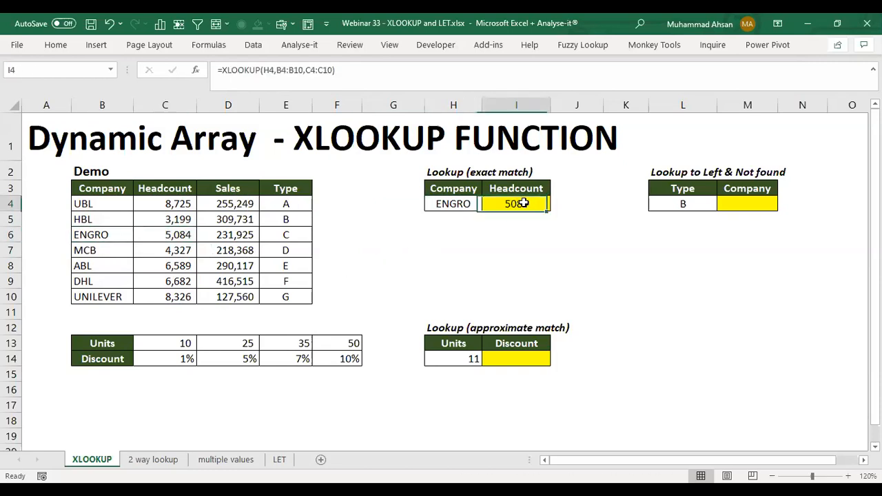
double_click(530, 203)
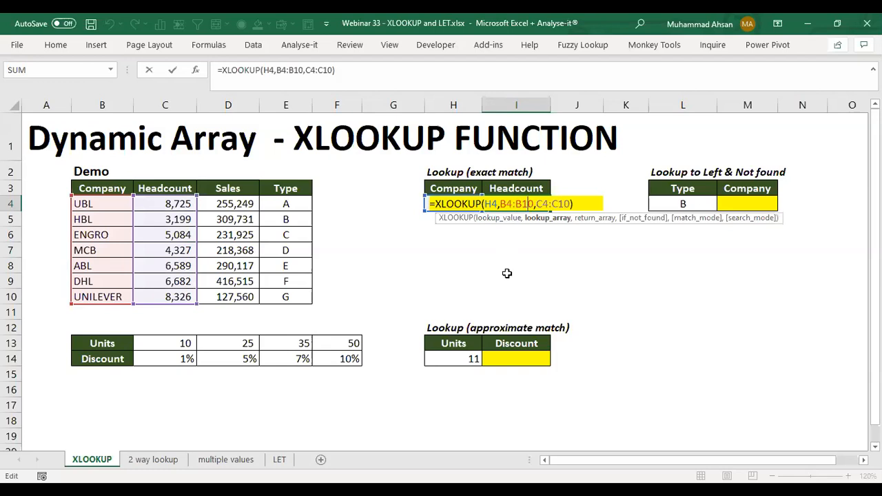
key(Return)
key(Up)
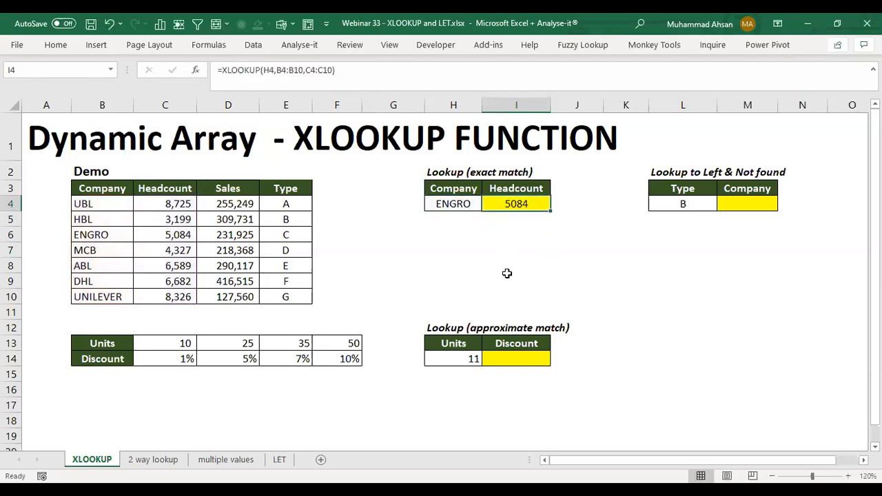
Step: Start an XLOOKUP formula in M4 of the lookup-to-left table with type cell L4 as the lookup value
key(Right)
key(Right)
key(Right)
key(Right)
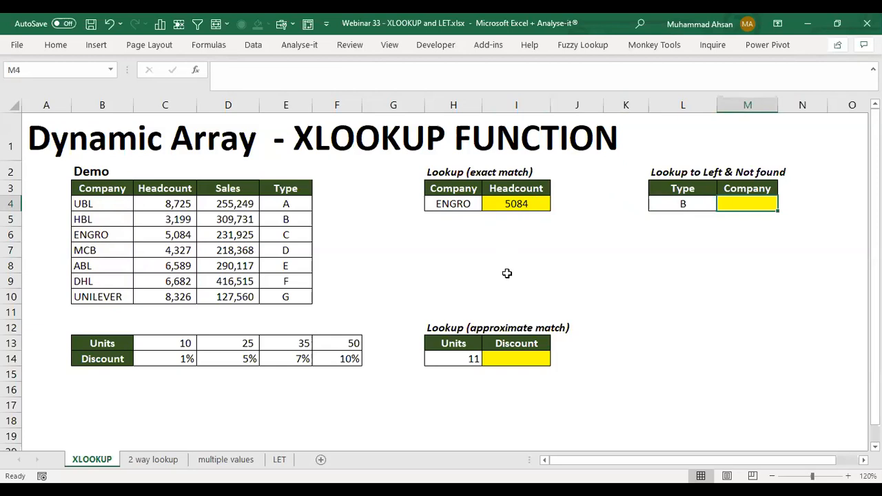
text(=x)
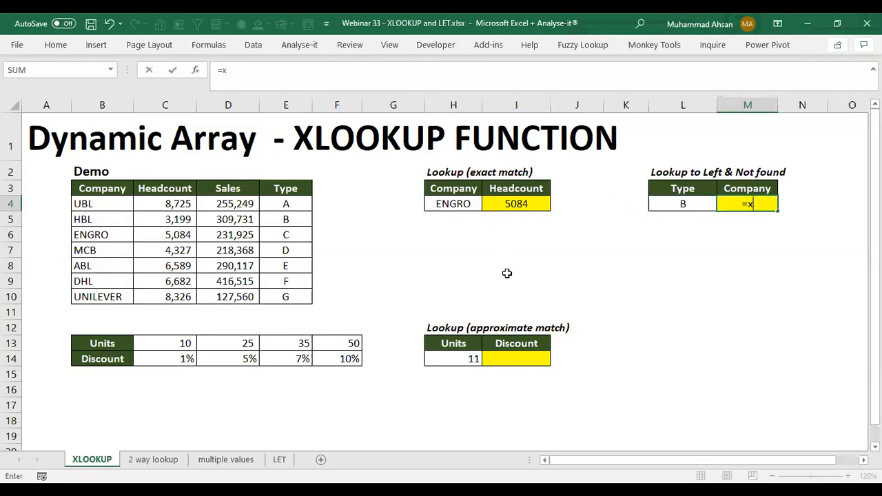
text(l)
key(Tab)
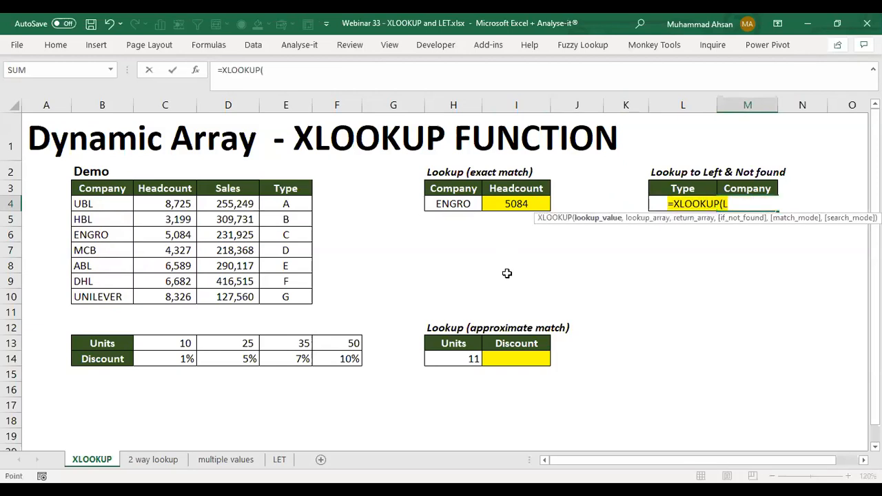
key(Left)
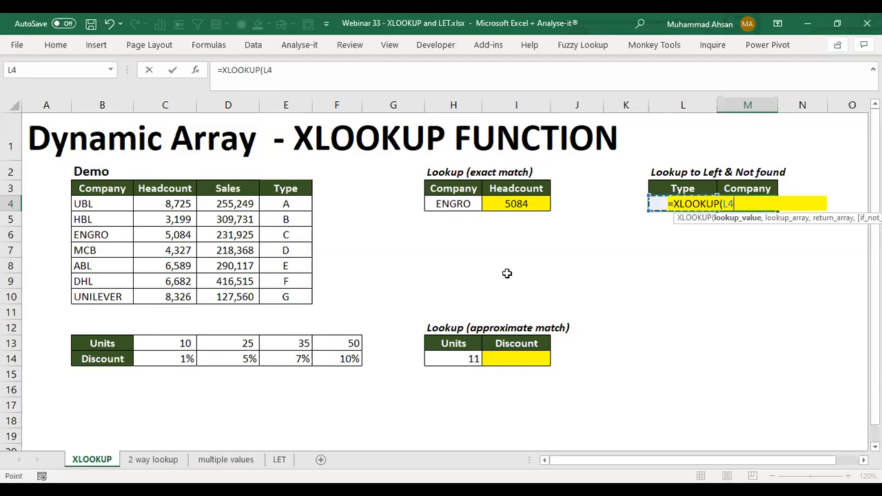
Step: Use the Demo table's Type values E4:E10 as the lookup array of the company formula
text(,)
key(Left)
key(Left)
key(Left)
key(Left)
key(Left)
key(Left)
key(Left)
key(Left)
key(Down)
key(Down)
key(Down)
key(Down)
key(Down)
key(Down)
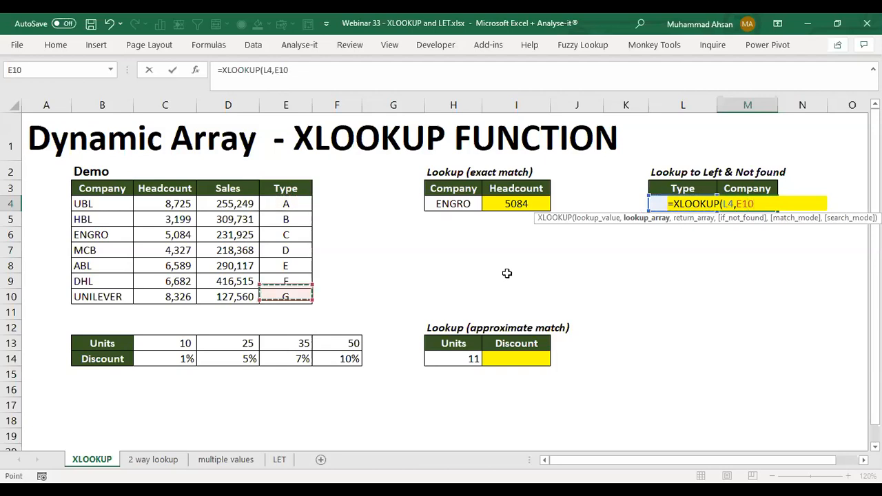
key(Up)
key(Up)
key(Up)
key(Up)
key(Up)
key(Up)
key(ctrl+shift+Down)
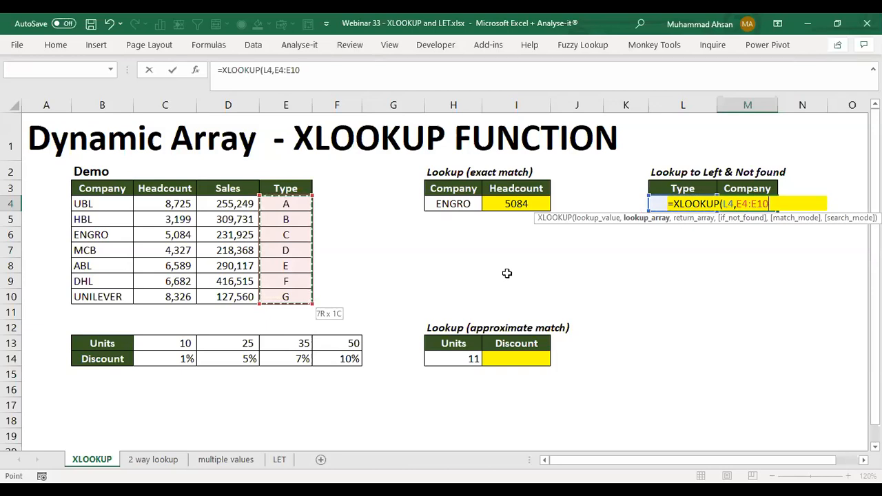
Step: Use the company names B4:B10 as the return array and complete the formula =XLOOKUP(L4,E4:E10,B4:B10) in M4
text(,)
key(Left)
key(Left)
key(Left)
key(Left)
key(Left)
key(Left)
key(Left)
key(Left)
key(Left)
key(Left)
key(Left)
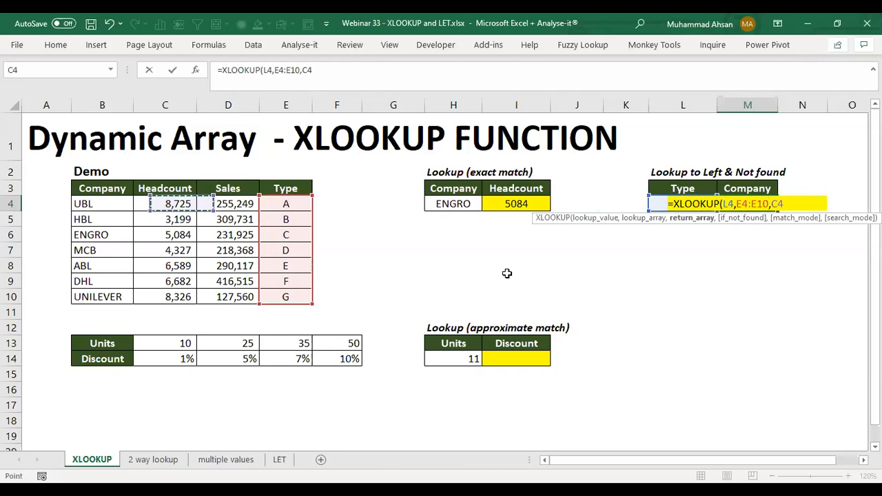
key(Right)
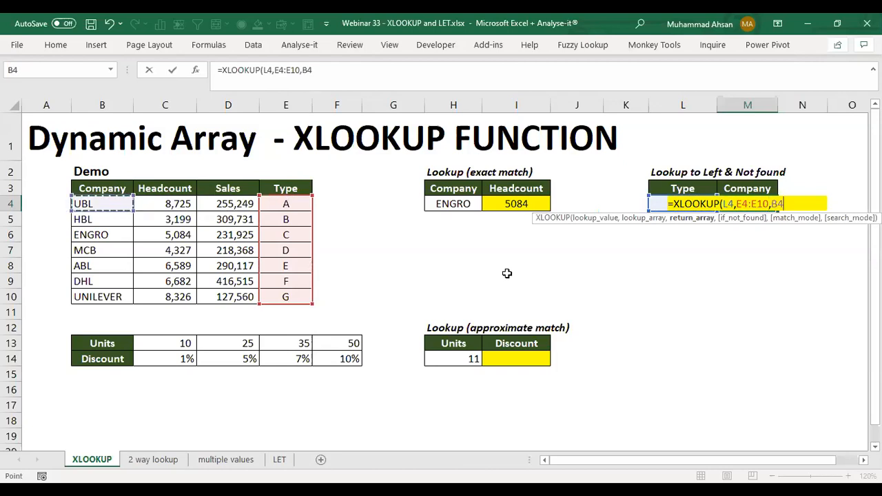
key(ctrl+shift+Down)
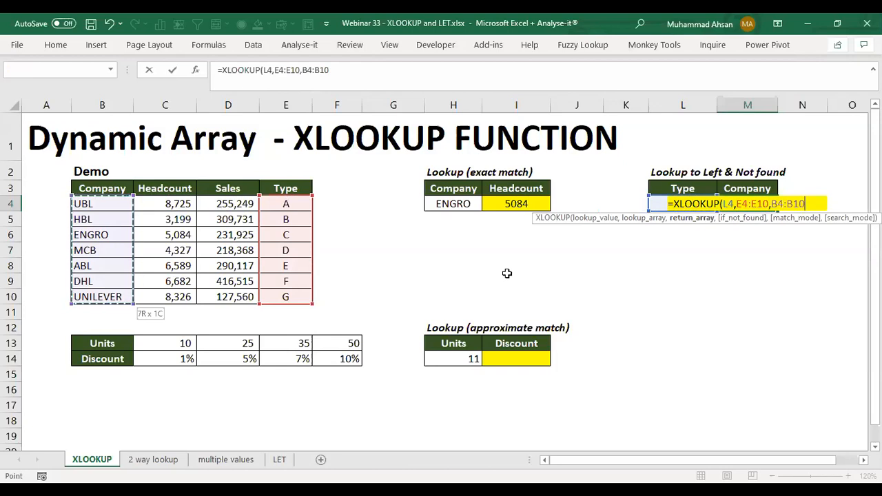
text())
key(ctrl+Return)
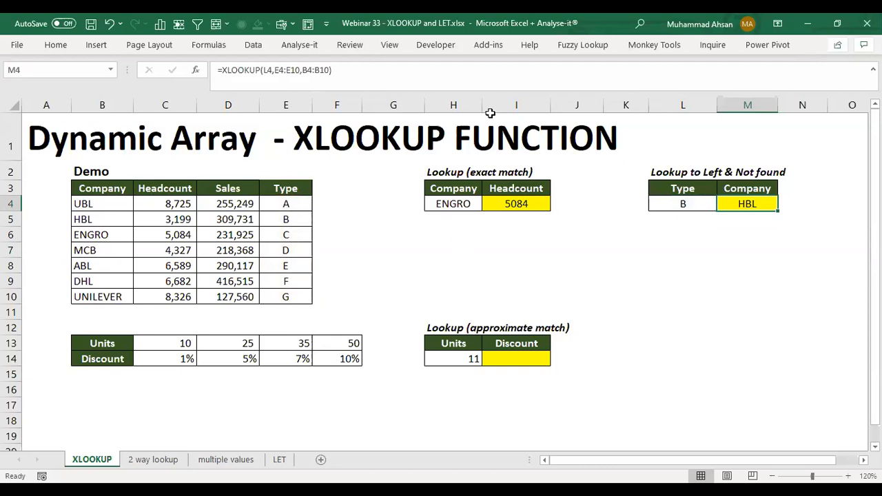
Step: Review the ranges referenced by the company formula in M4, and return to its lookup value in L4
key(F2)
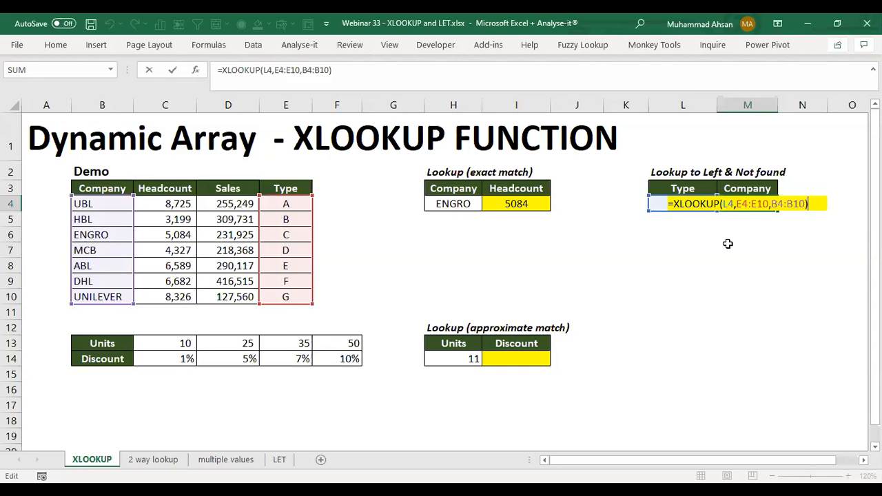
key(Return)
key(Up)
key(Left)
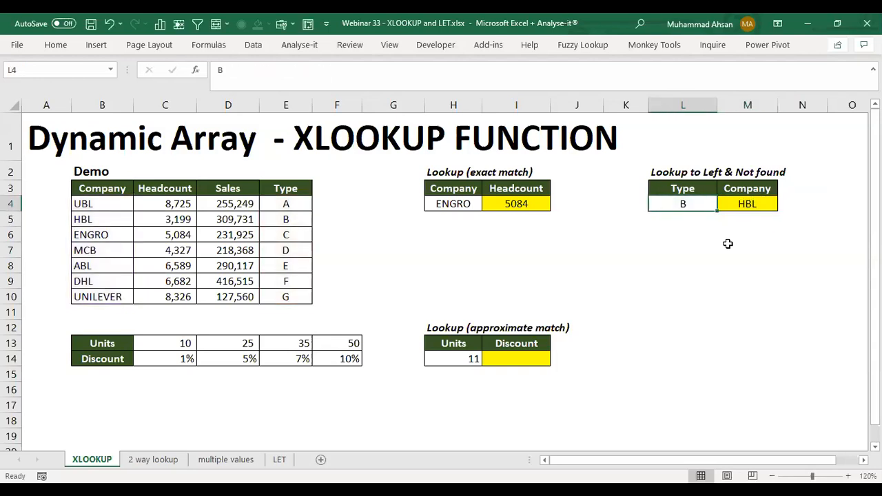
Step: Set the lookup type in L4 to Z and go to the company formula in M4
text(Z)
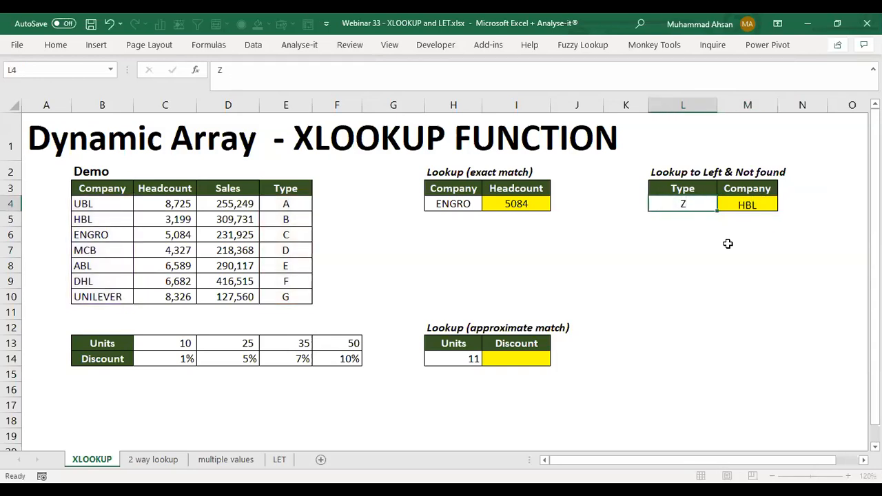
key(Return)
key(Up)
key(Right)
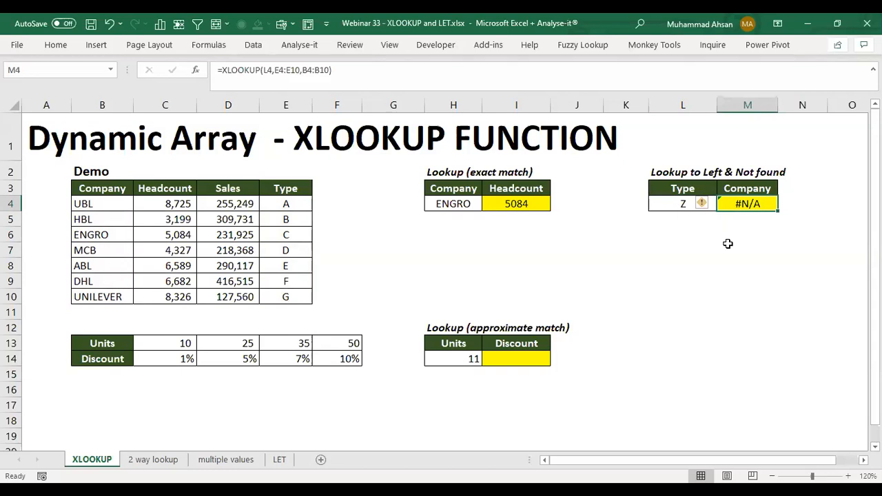
Step: Add "Not Available" as the if_not_found argument of the XLOOKUP formula in M4, and review the completed formula
key(F2)
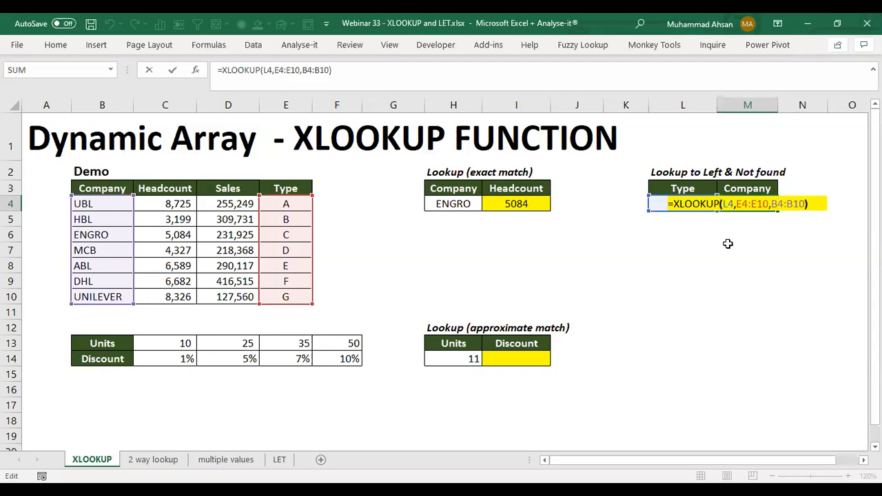
key(Left)
text(,)
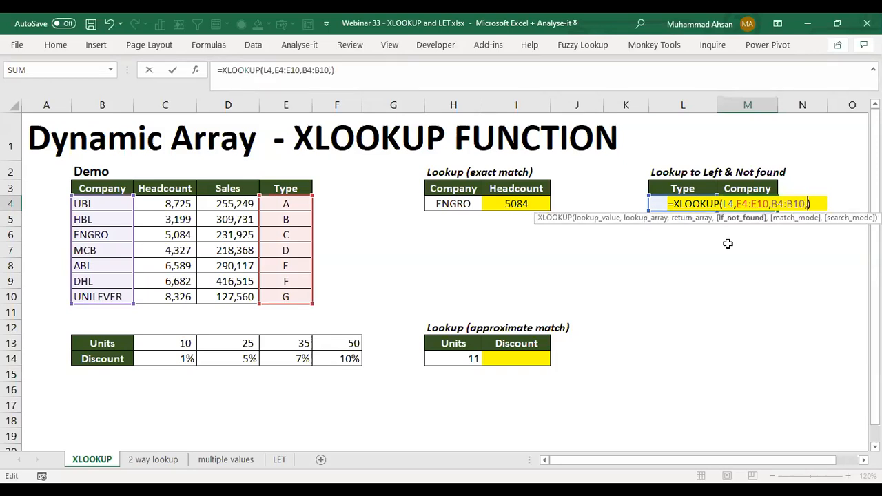
text(")
text(Not)
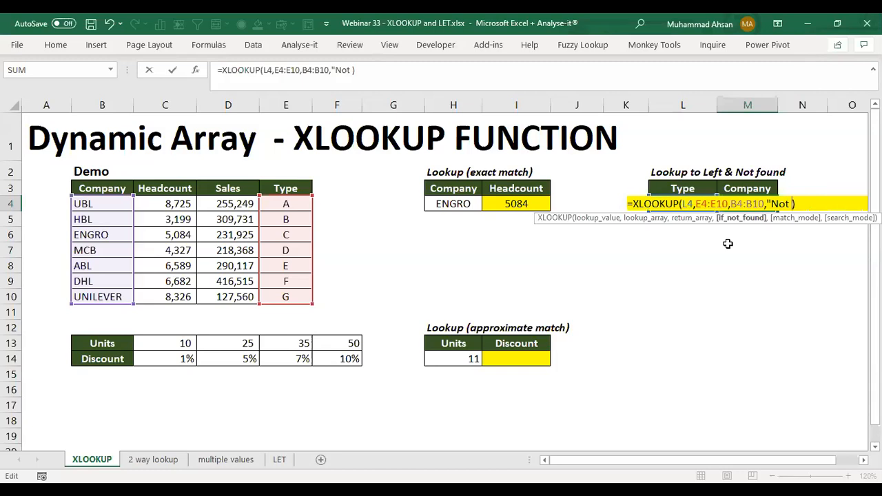
text(Available")
key(Return)
key(Up)
key(Left)
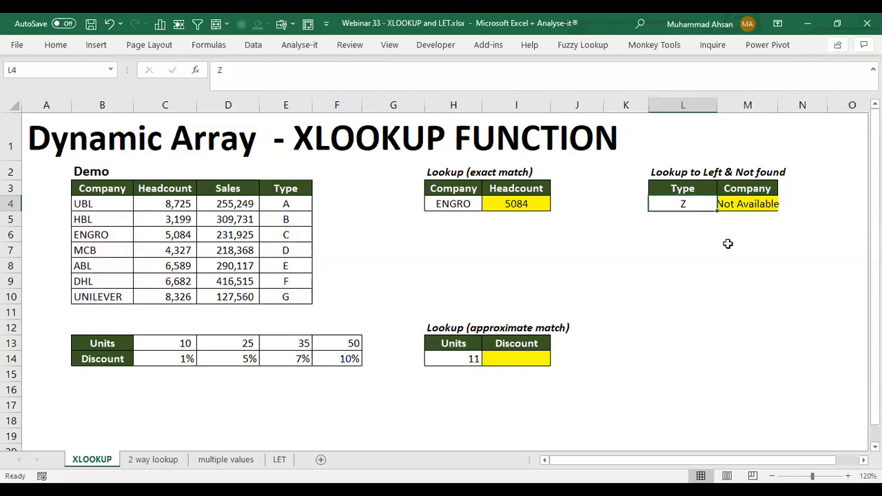
key(Right)
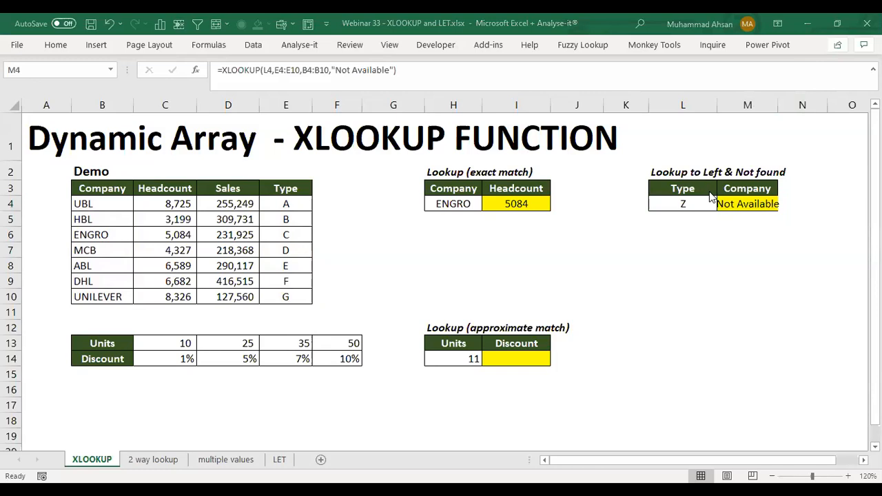
double_click(732, 204)
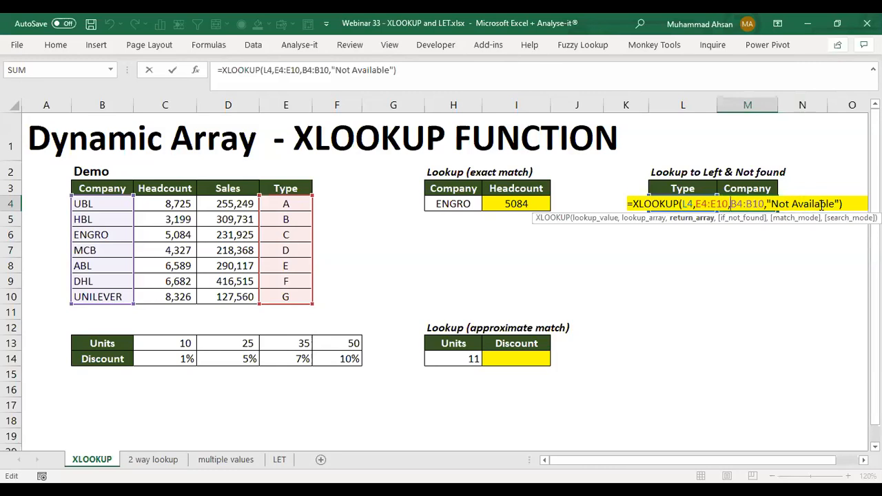
key(Return)
Step: Start an XLOOKUP formula in I14 of the approximate match table with units cell H14 as the lookup value
key(Left)
key(Left)
key(Left)
key(Left)
key(Left)
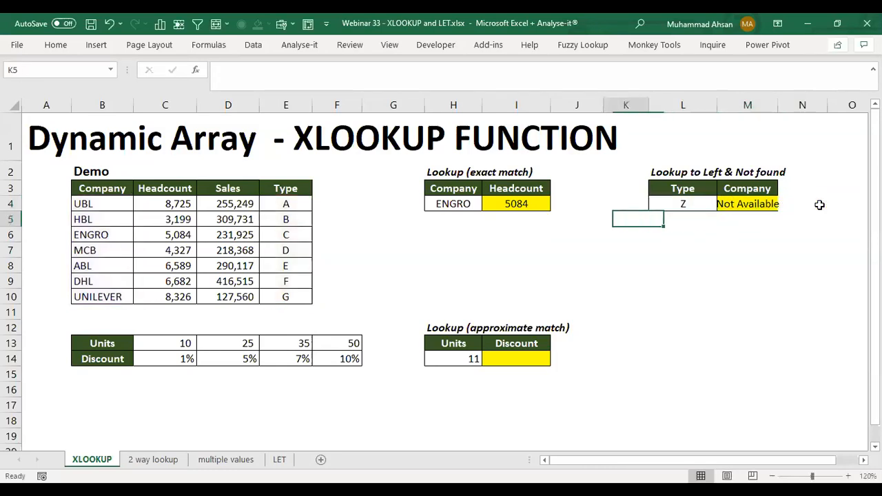
key(Down)
key(Down)
key(Down)
key(Down)
key(Down)
key(Down)
key(Down)
key(Down)
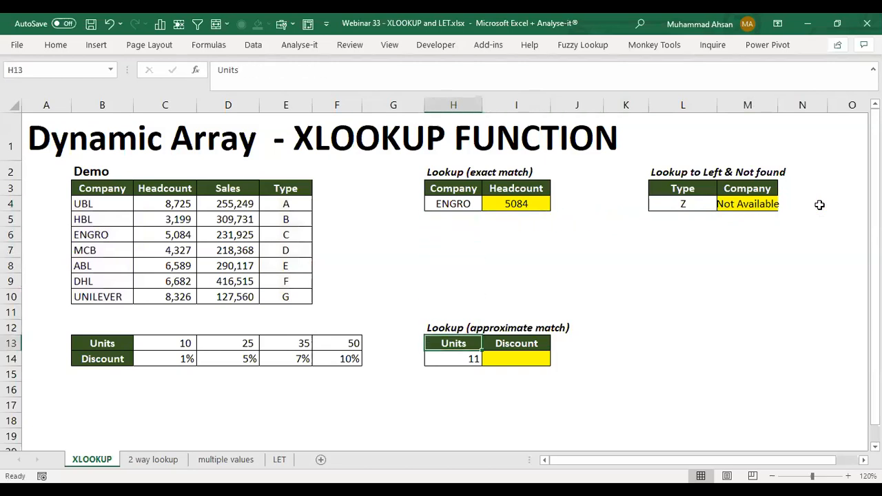
key(Down)
key(Right)
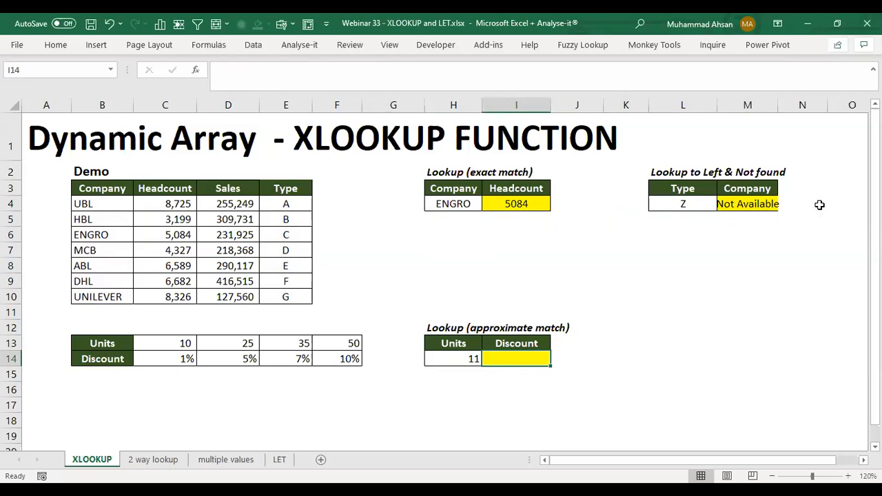
text(=x)
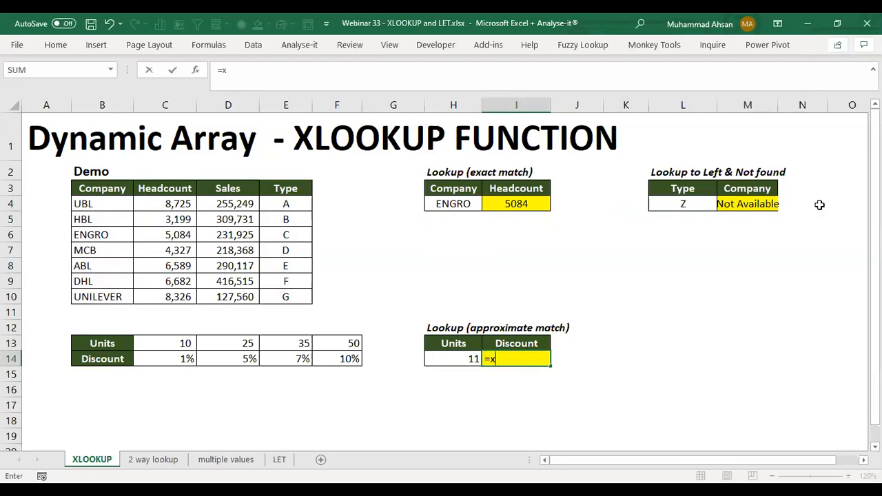
key(Tab)
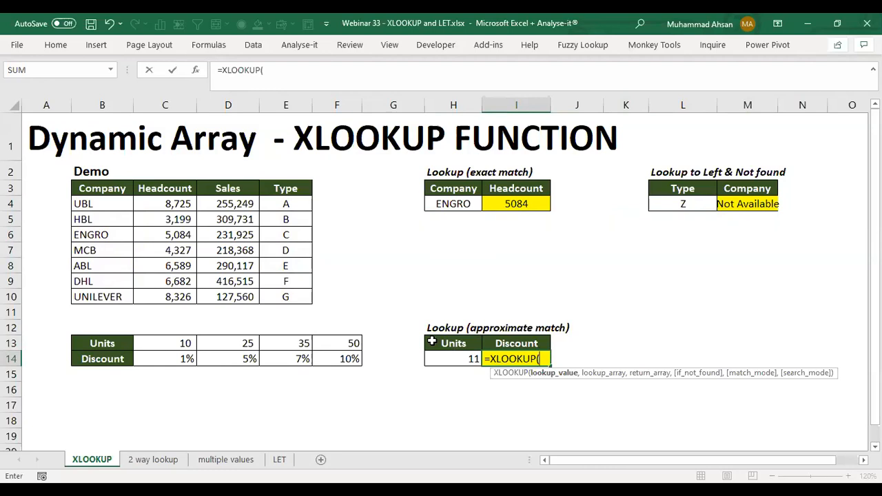
key(Left)
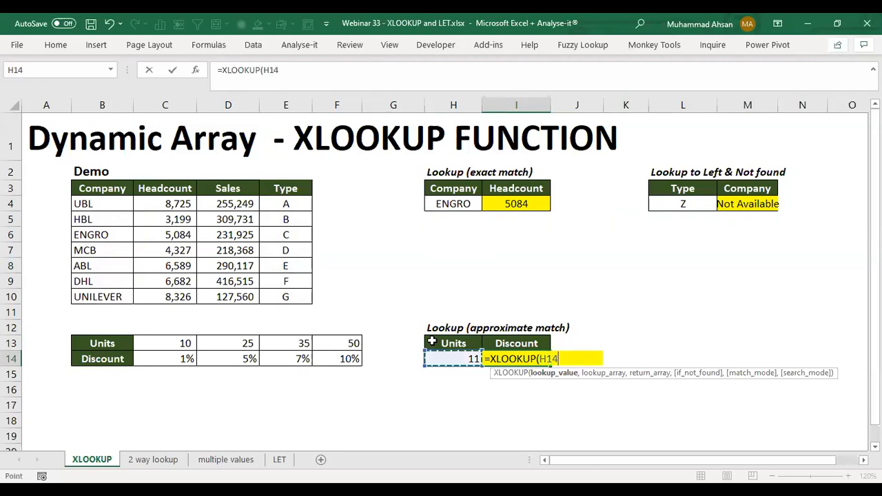
Step: Use the Units row C13:F13 as the lookup array of the discount formula
text(,)
key(Left)
key(Left)
key(Left)
key(Left)
key(Left)
key(Left)
key(Up)
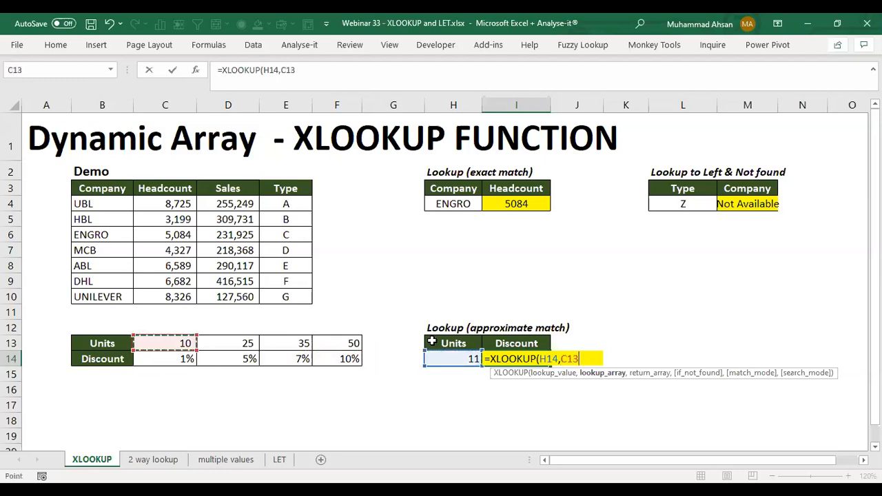
key(ctrl+shift+Right)
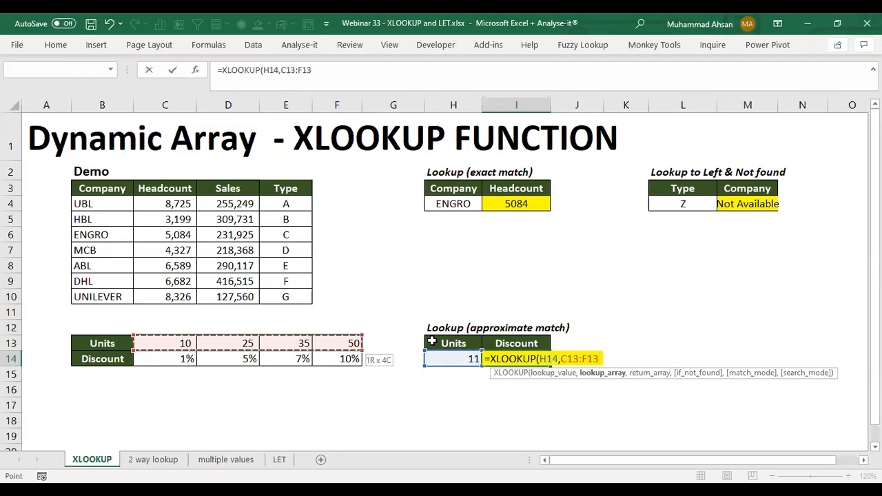
Step: Use the Discount row C14:F14 as the return array and complete the I14 formula with match mode 1, leaving if_not_found empty
text(,)
key(Left)
key(Left)
key(Left)
key(Left)
key(Left)
key(Left)
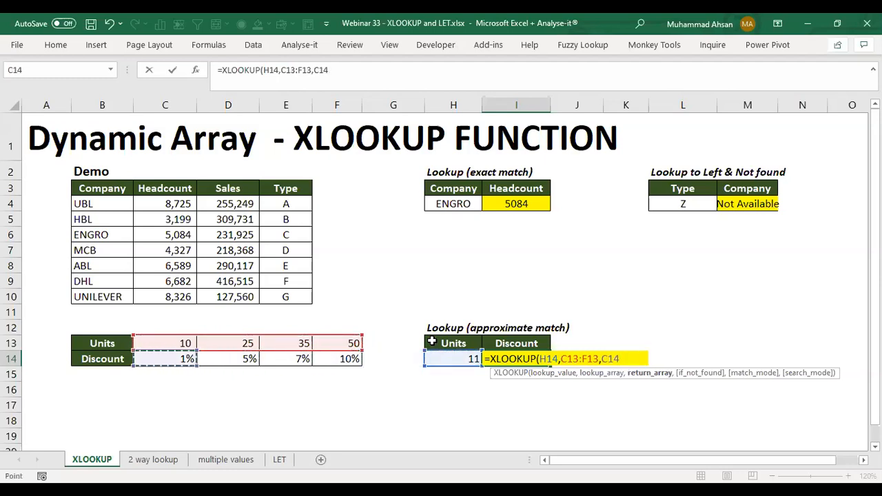
key(ctrl+shift+Right)
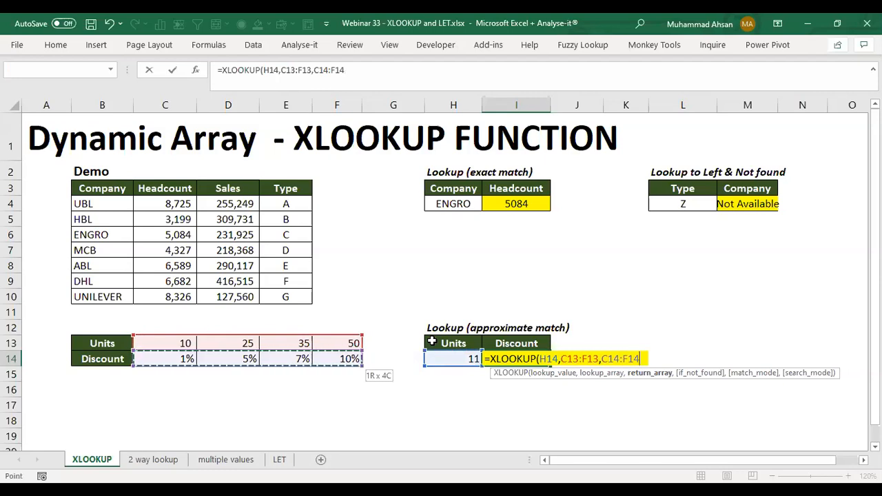
text(,,)
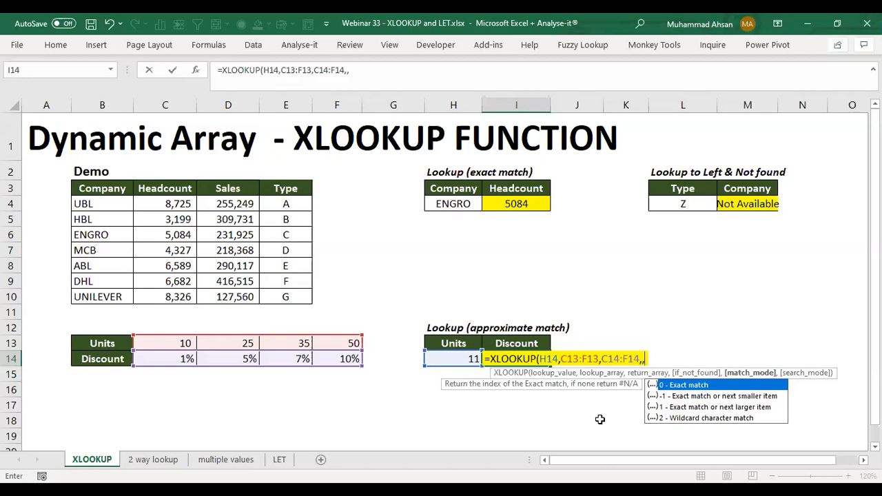
text(1))
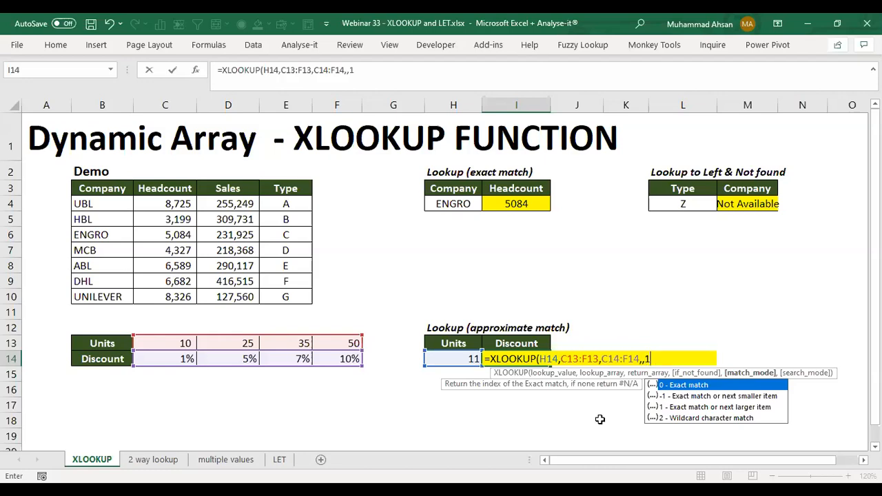
key(ctrl+Return)
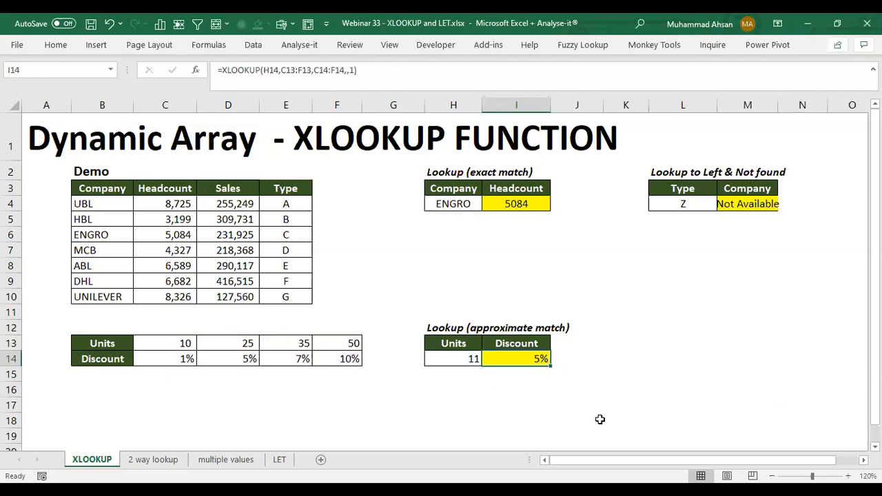
Step: Examine the units input and the discount result in the approximate match table
click(450, 346)
click(476, 356)
click(514, 348)
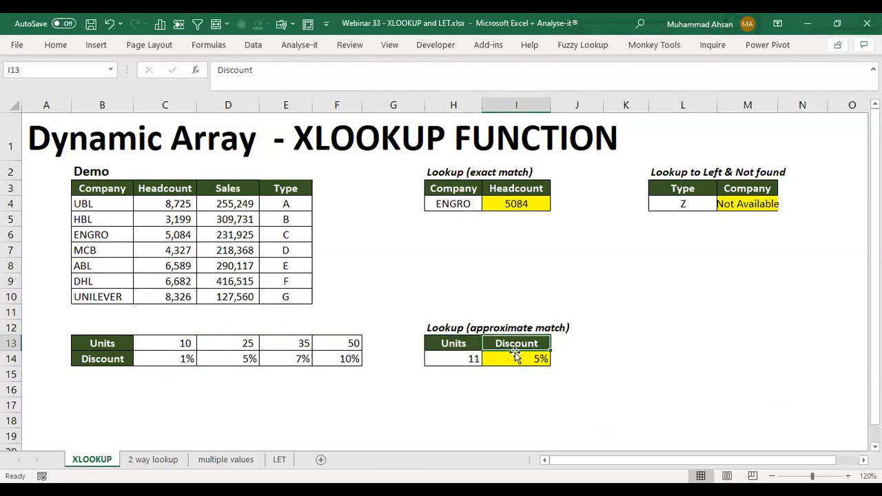
click(517, 358)
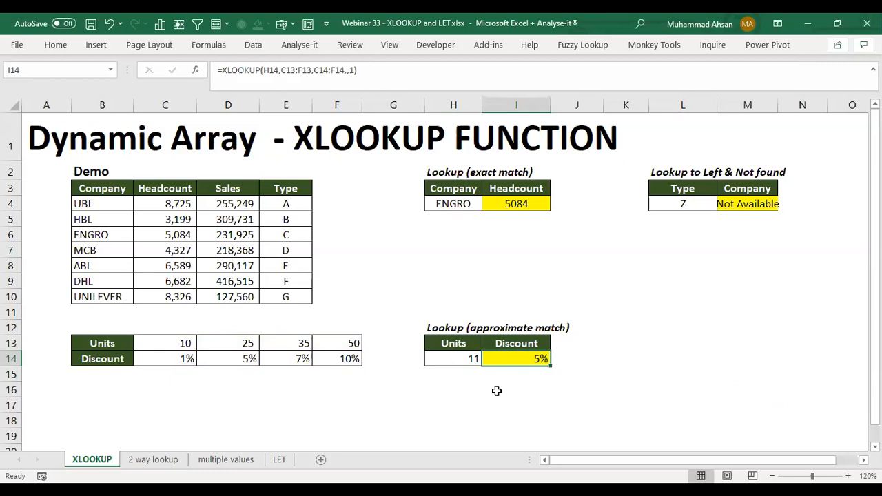
Step: Test the discount lookup with 10 units in H14, and set the units to 13
click(458, 360)
text(10)
key(Return)
click(495, 358)
click(464, 359)
text(13)
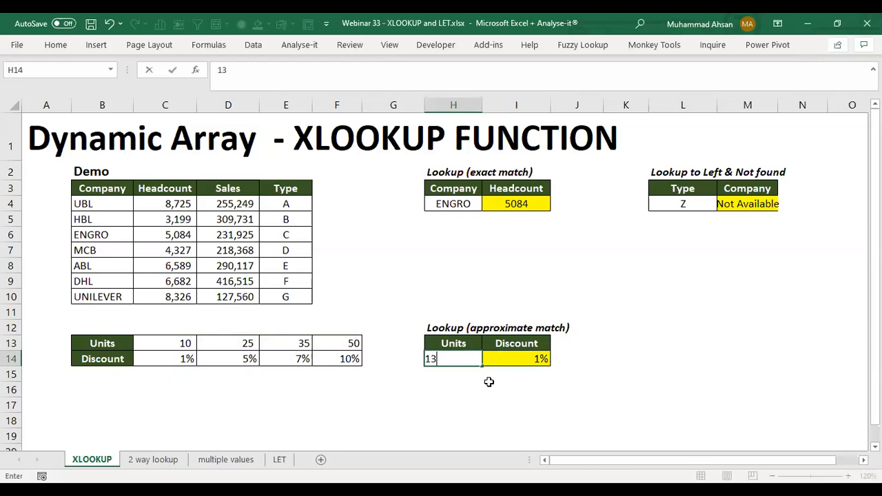
key(Return)
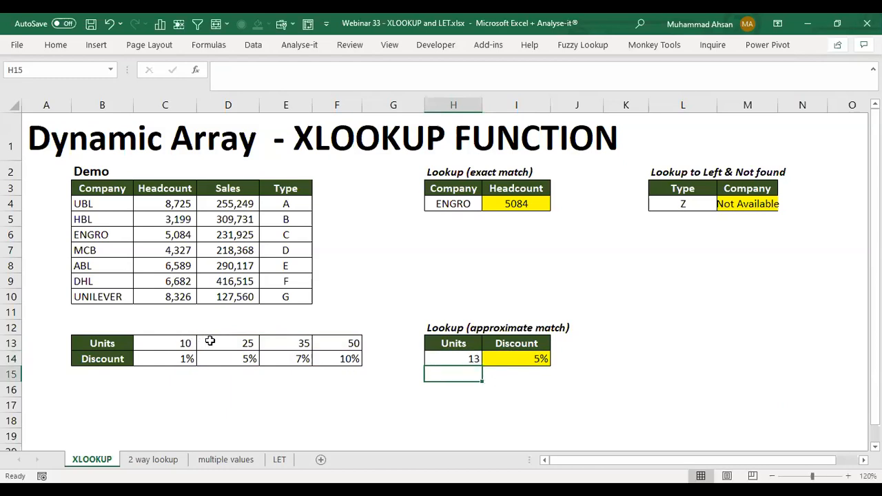
Step: Compare the 25-unit tier with the discount result, and review the ranges and match mode of the formula in I14
click(238, 343)
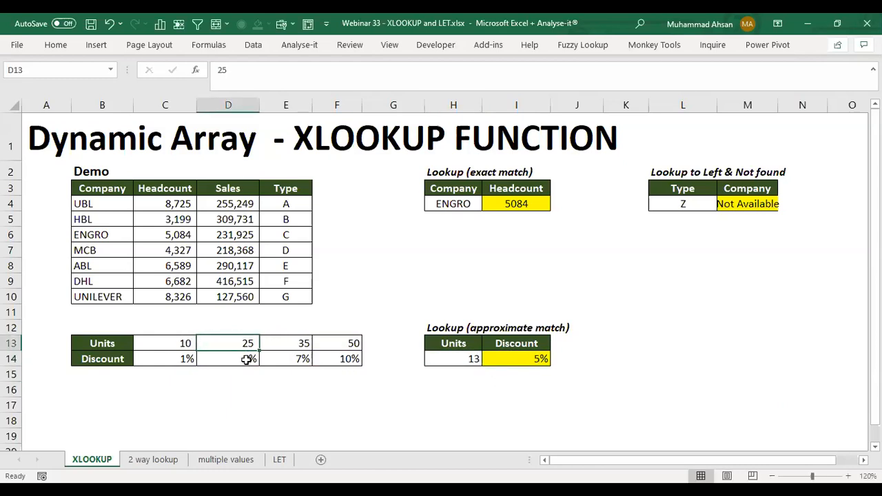
click(523, 359)
click(476, 359)
click(530, 359)
double_click(522, 359)
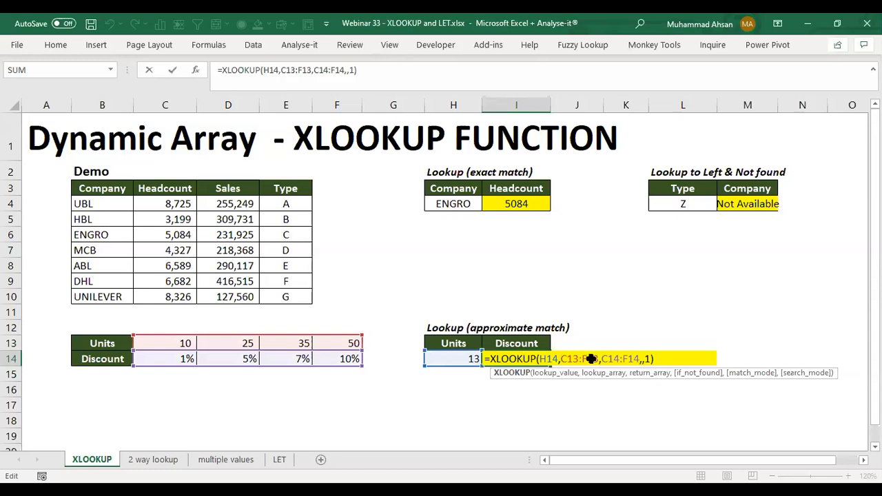
key(Return)
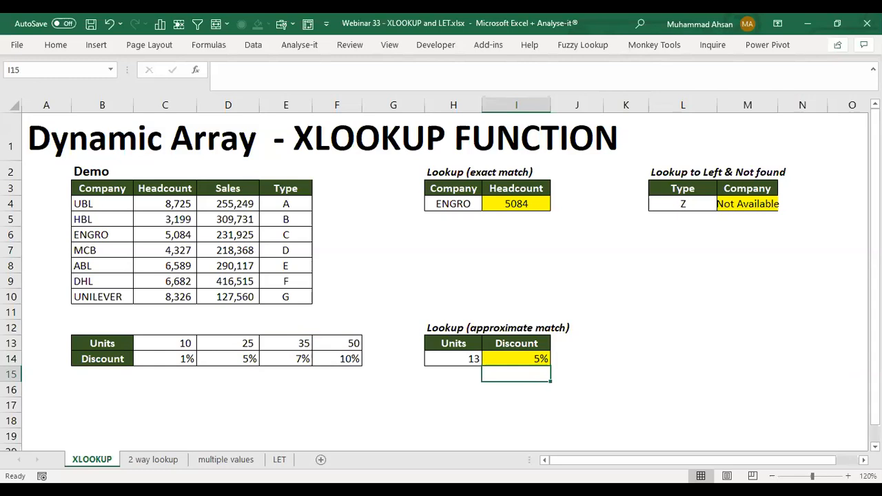
click(539, 357)
Step: Review the arguments of the headcount formula in I4, the company formula in M4 and the discount formula in I14
click(502, 212)
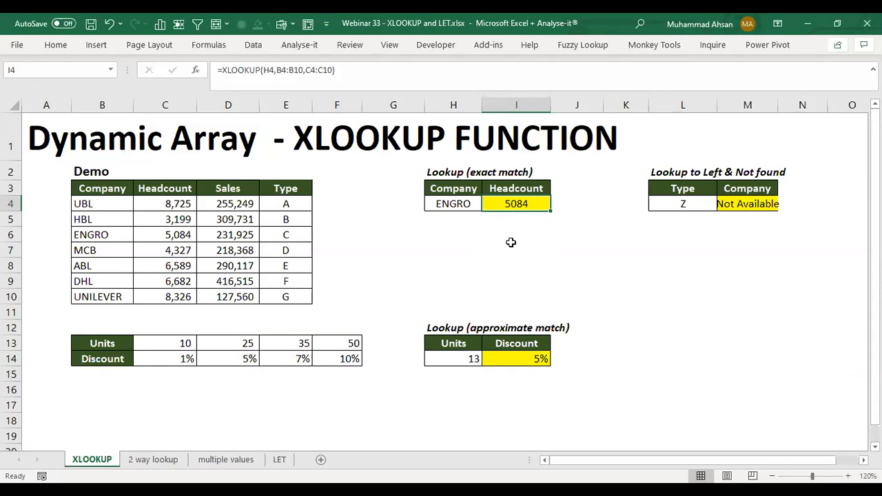
double_click(523, 207)
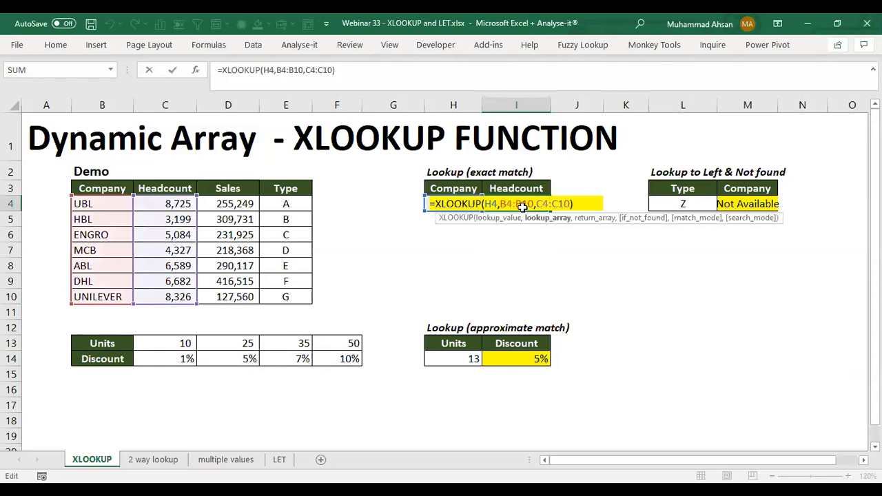
click(731, 202)
double_click(732, 204)
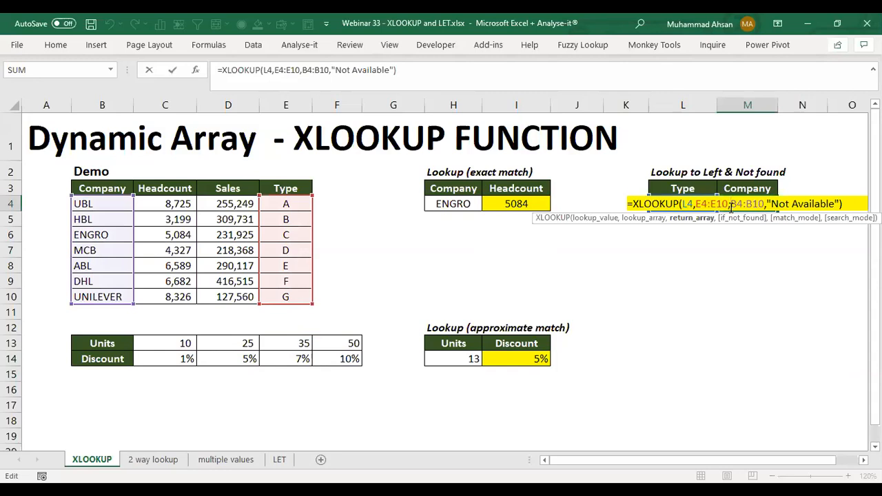
key(Return)
double_click(528, 359)
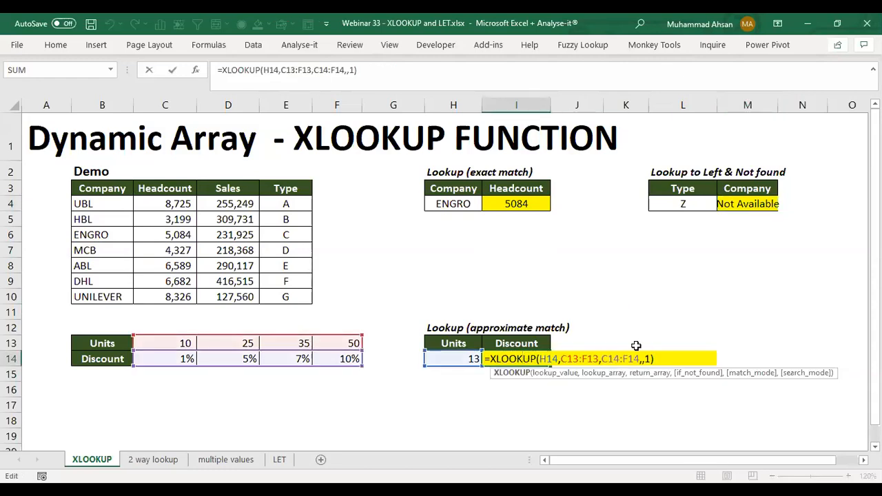
key(Return)
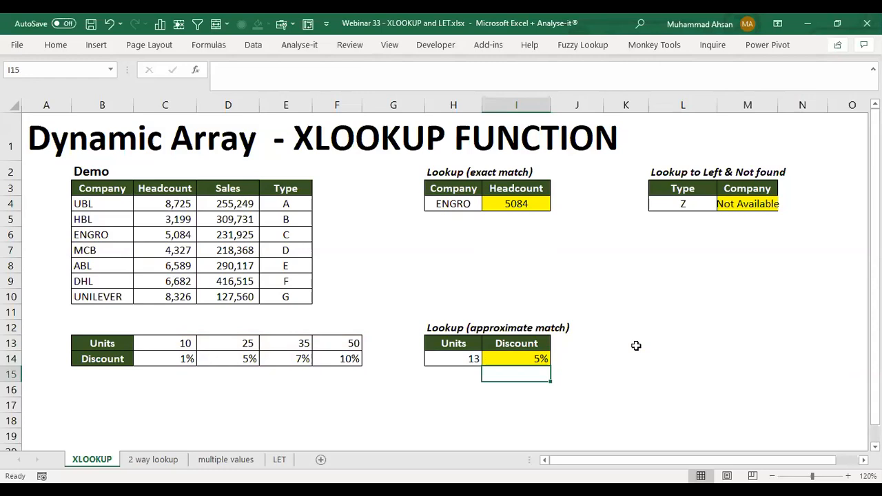
Step: Open the 2 way lookup sheet and select the empty Result cell I5
click(154, 460)
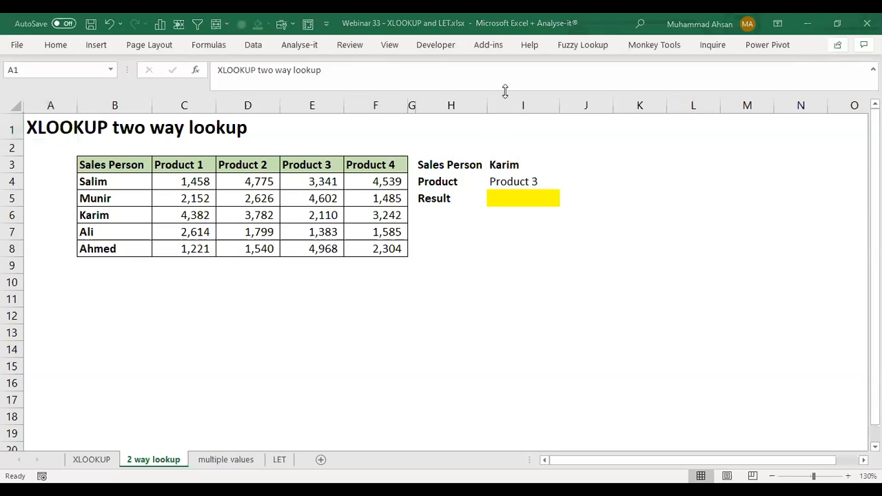
click(526, 199)
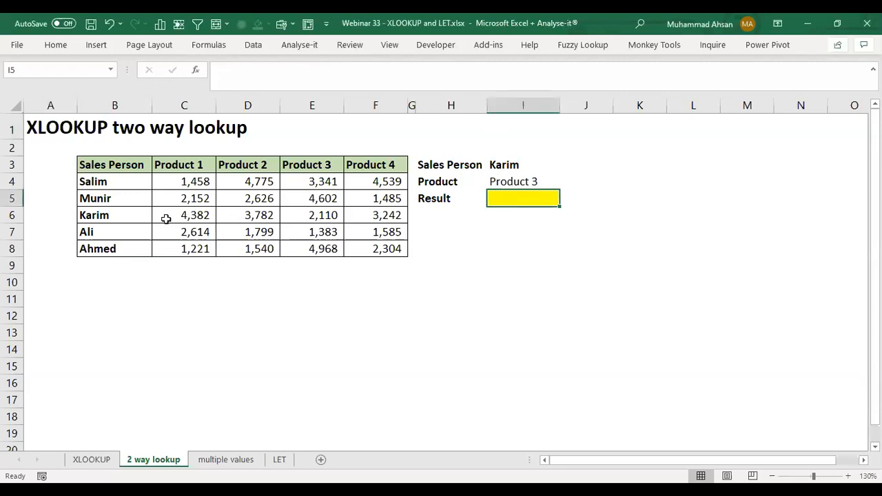
Step: Review the sales table's salesperson names, product headers and values, and the lookup inputs in I3 and I4
click(120, 181)
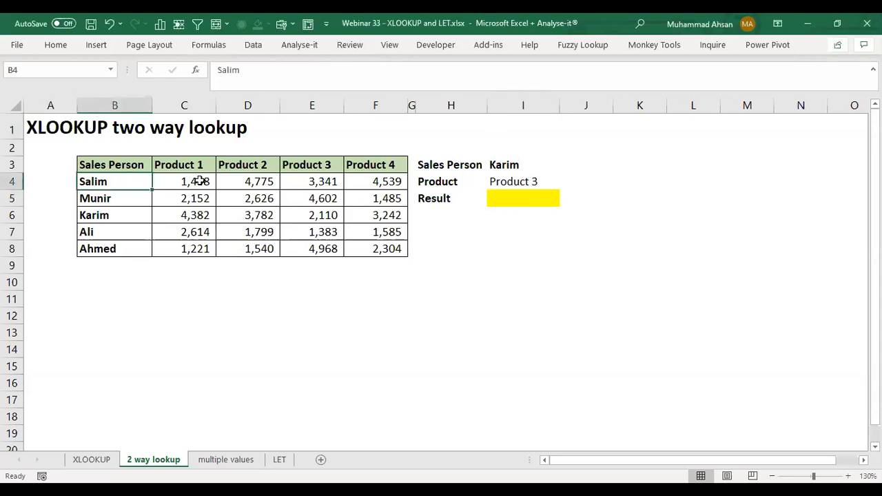
drag(114, 185, 113, 249)
drag(191, 166, 394, 166)
click(276, 215)
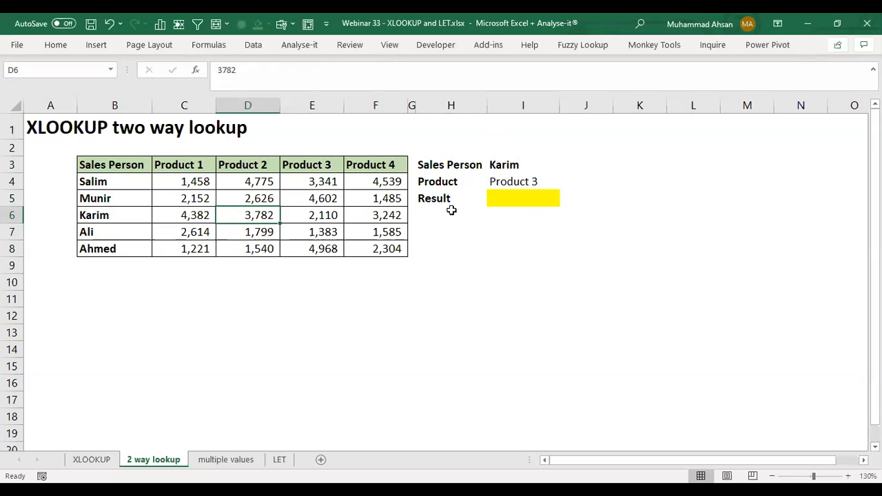
click(507, 166)
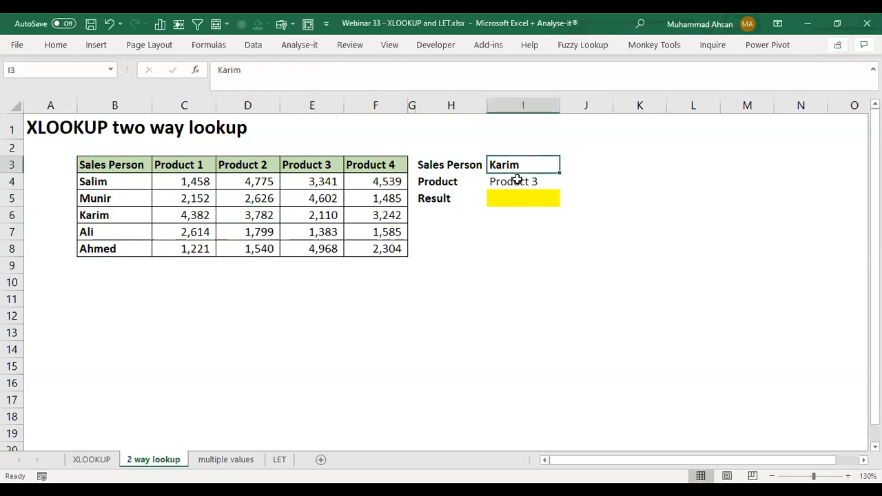
click(517, 182)
Step: Start an XLOOKUP formula in Result cell I5 with I4 as the lookup value and C3:F3 as the lookup array
click(537, 202)
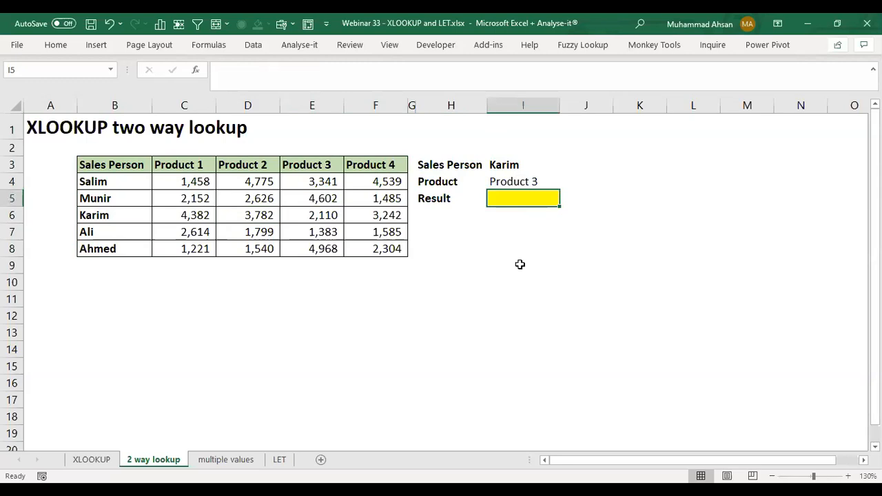
text(=)
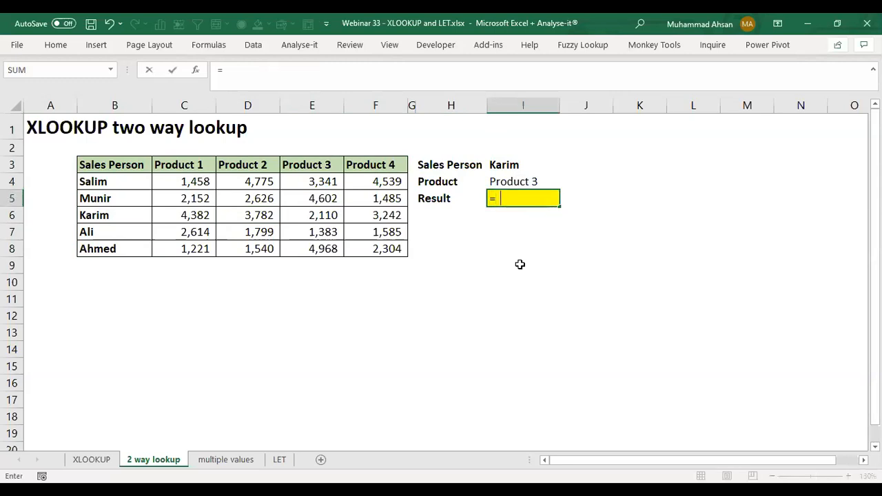
text(XLOOKUP()
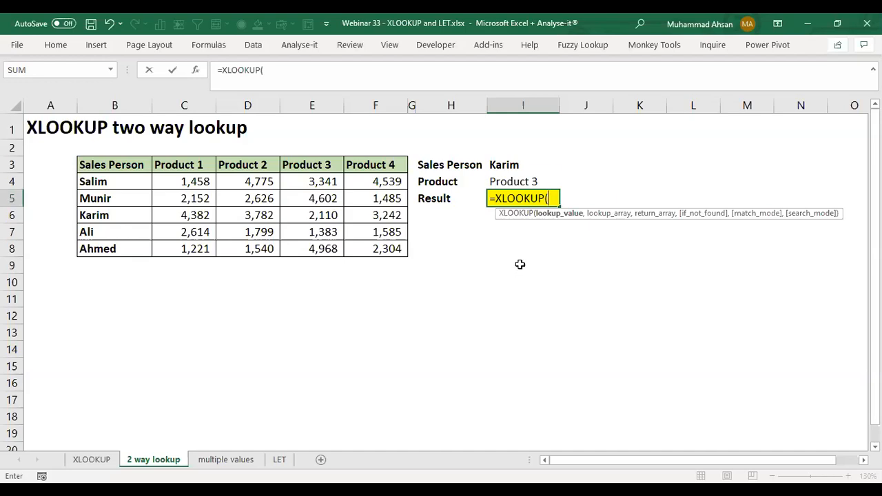
key(Up)
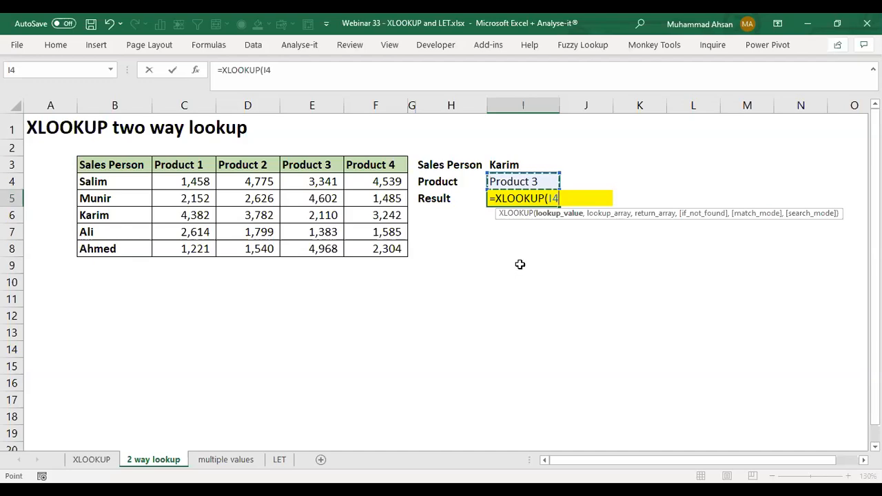
text(,)
key(Left)
key(Left)
key(Left)
key(Left)
key(Left)
key(Left)
key(Up)
key(Up)
key(shift+Right)
key(shift+Right)
key(shift+Right)
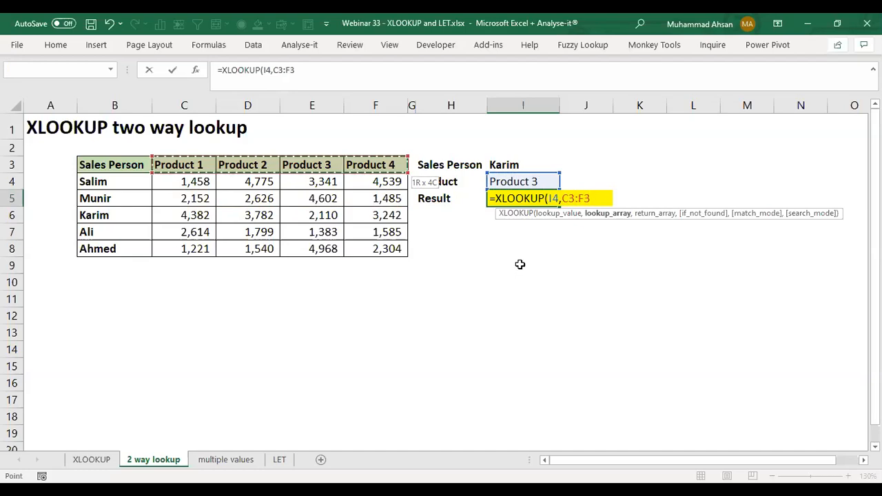
Step: Nest a second XLOOKUP as the return array, with I3 as its lookup value and B4:B8 as its lookup array
text(,)
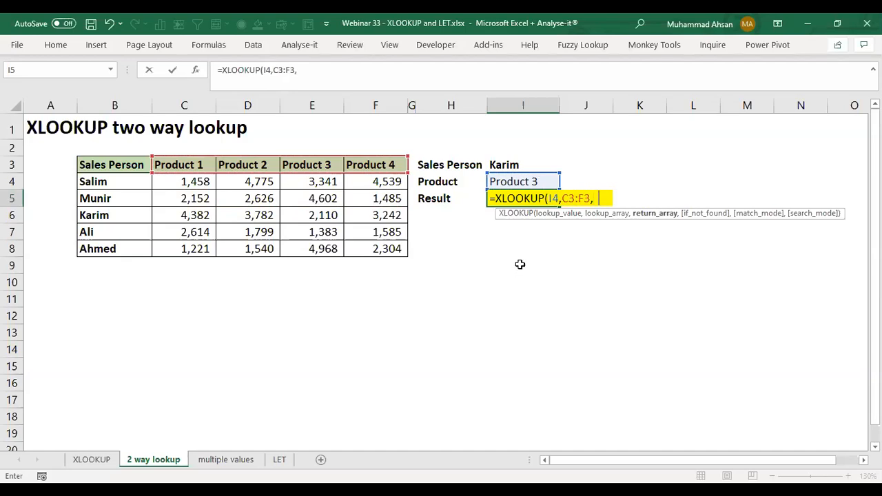
text(XLOOKUP()
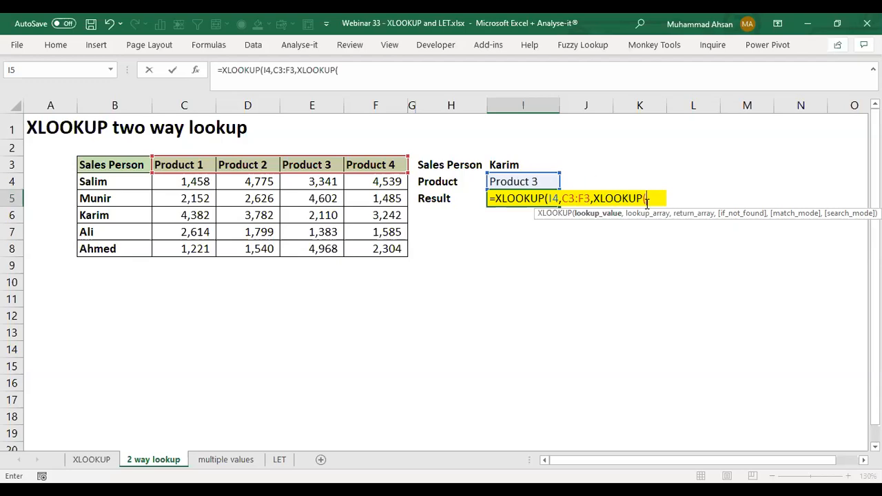
click(517, 164)
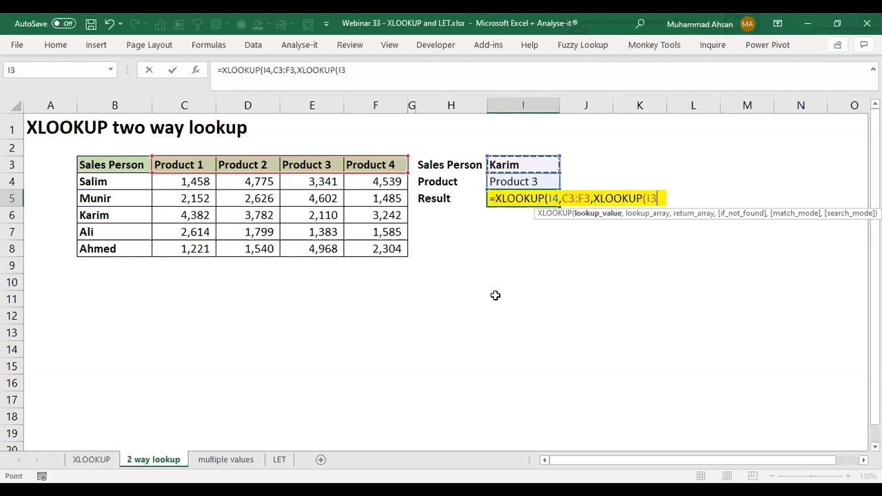
text(,)
key(Left)
key(Left)
key(Left)
key(Left)
key(Left)
key(Left)
key(Left)
key(Up)
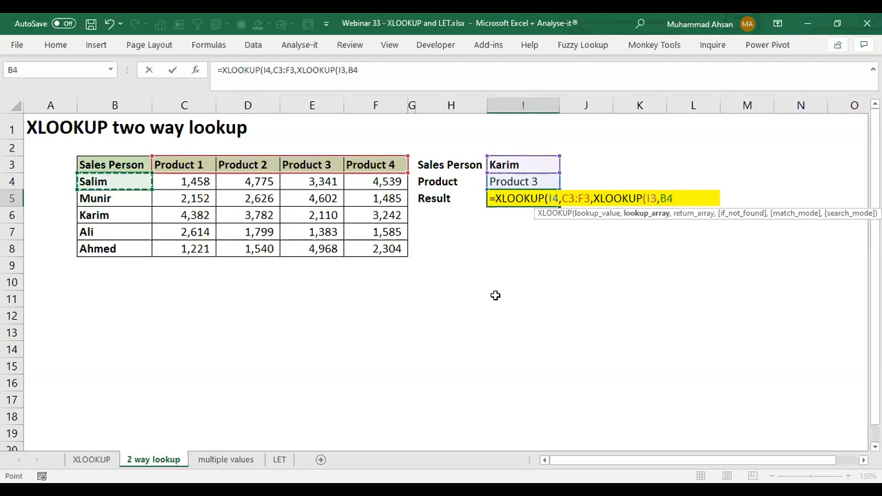
key(ctrl+shift+Down)
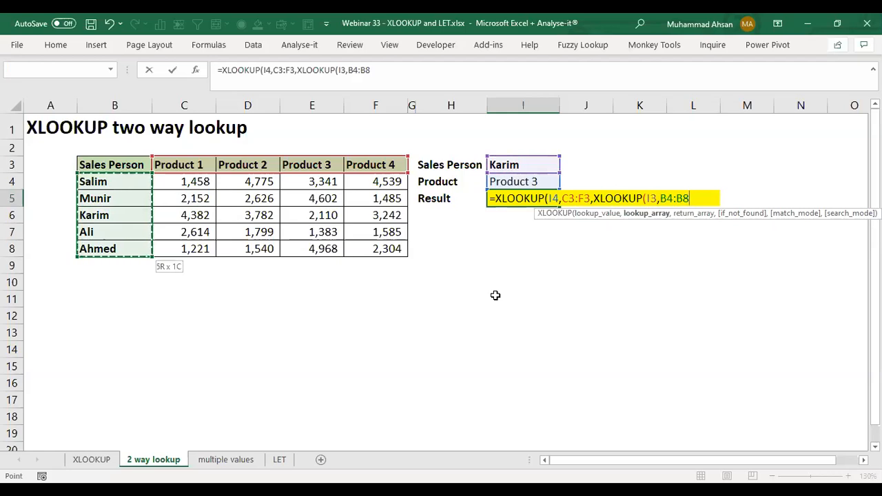
Step: Give the inner XLOOKUP the return array C4:F8 and complete the two-way lookup formula in I5
text(,)
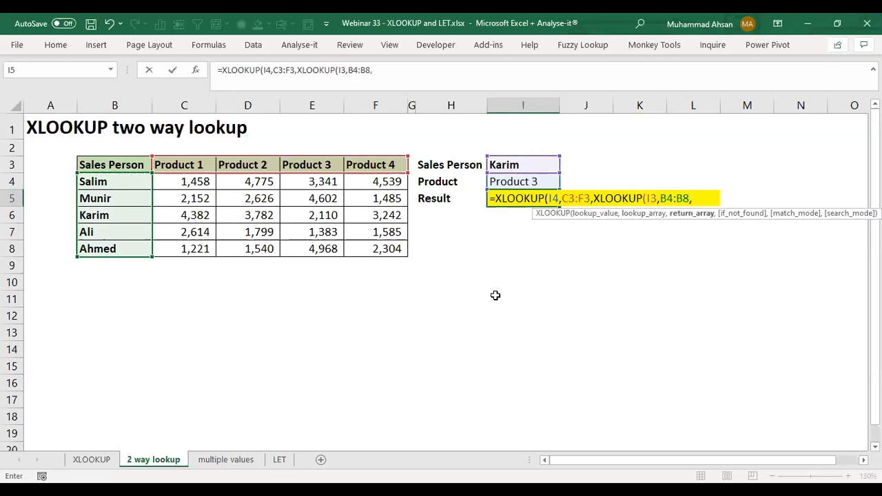
key(Left)
key(Left)
key(Left)
key(Left)
key(Left)
key(Left)
key(Up)
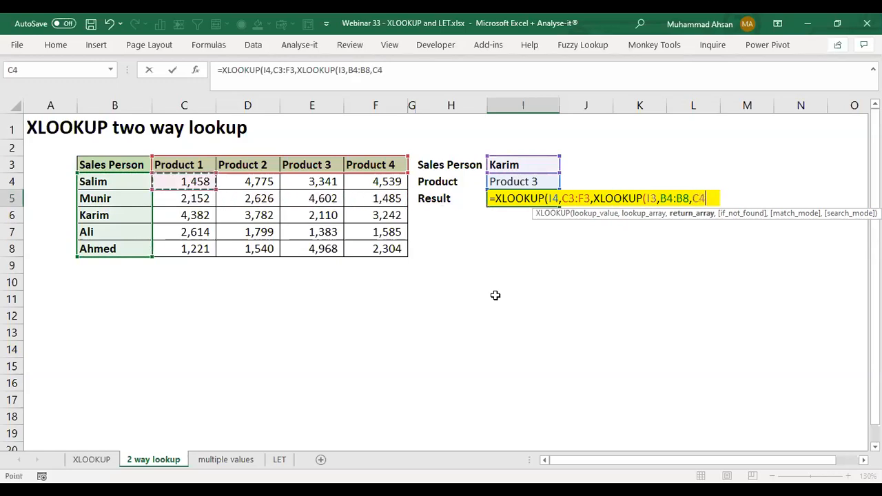
key(ctrl+shift+Right)
key(ctrl+shift+Down)
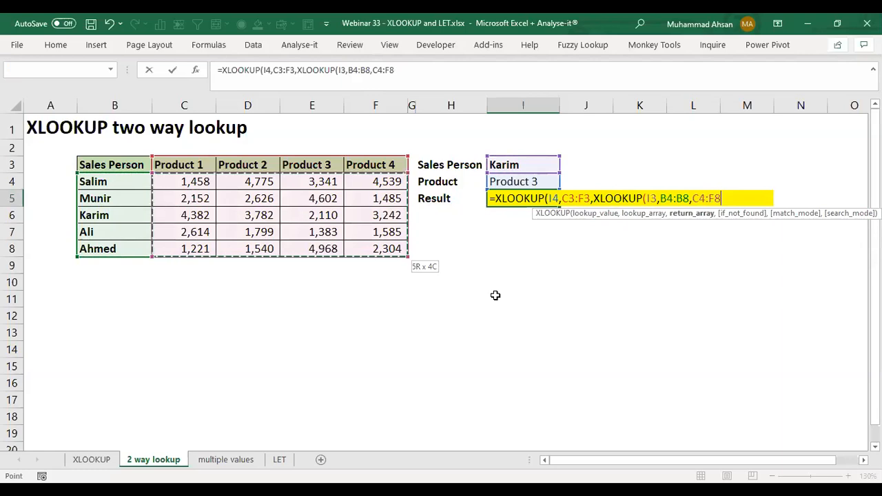
text())
key(Return)
key(Up)
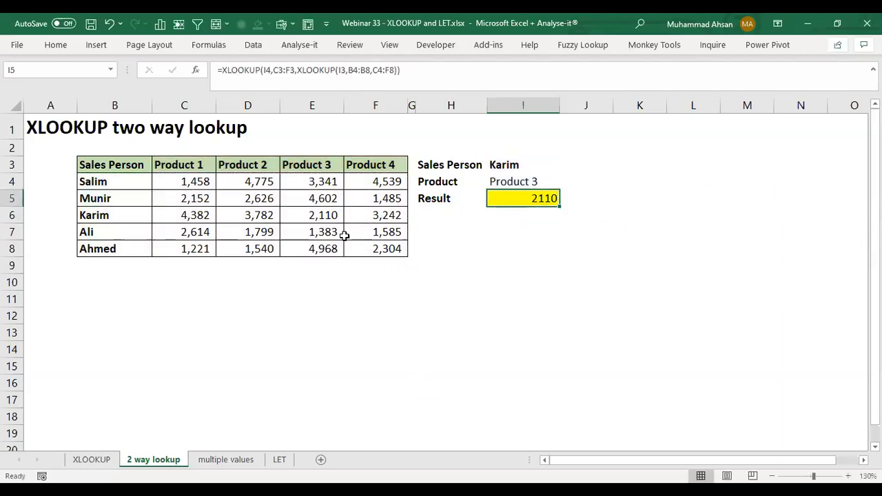
Step: Trace the lookup's row and product column to E6, fill that cell yellow, and review the formula in I5
click(89, 214)
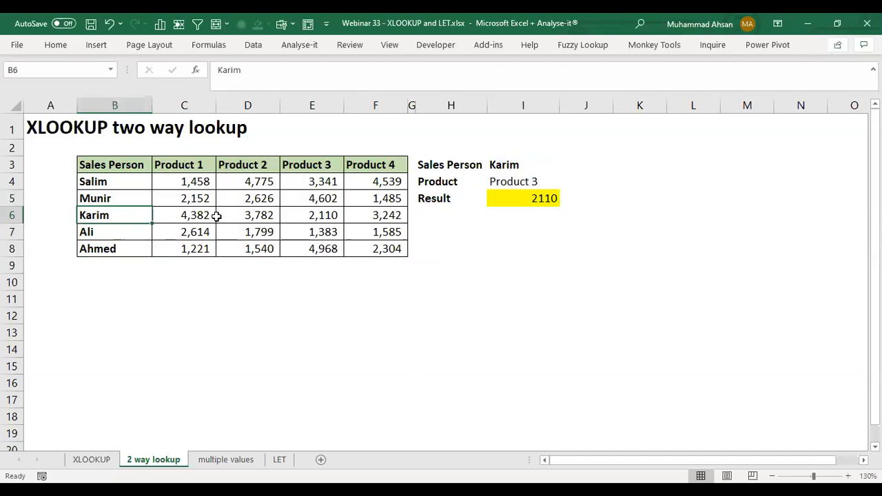
click(296, 167)
click(315, 215)
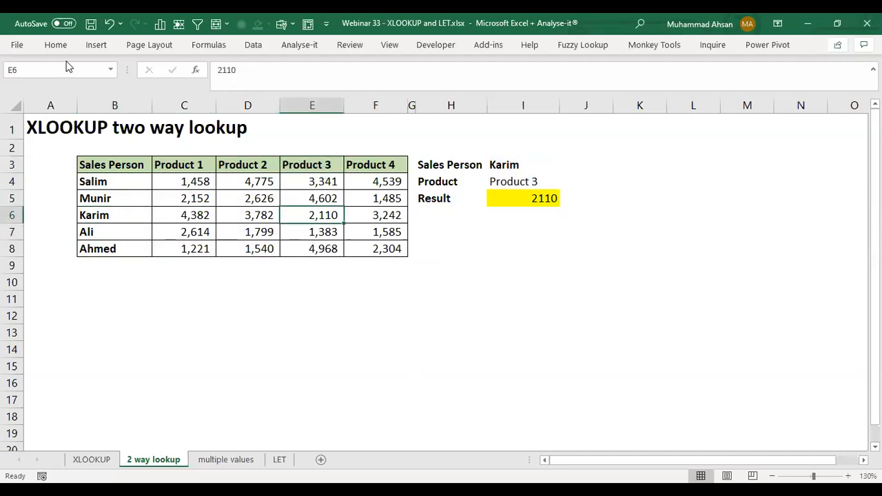
click(56, 44)
click(163, 89)
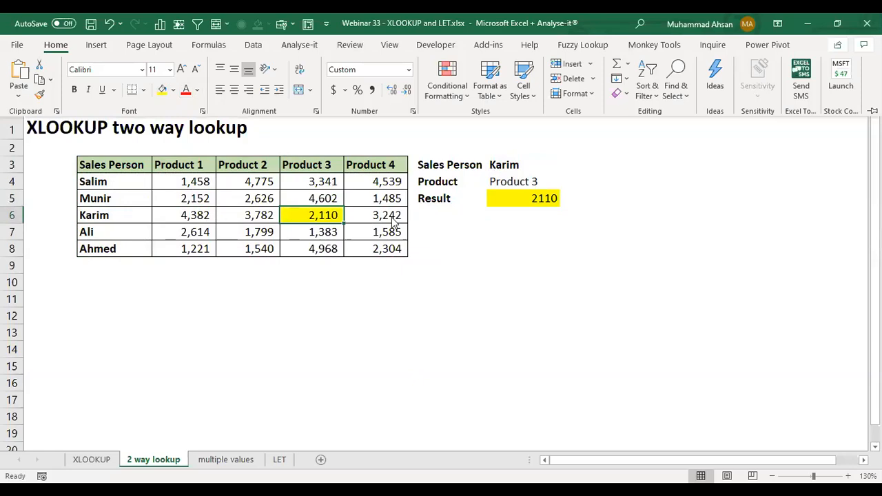
double_click(491, 201)
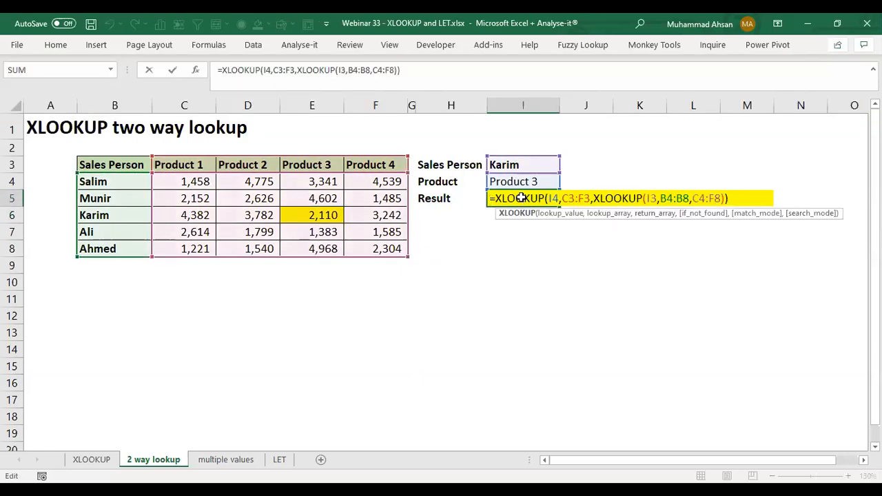
key(Return)
Step: Test the two-way lookup by setting I3 to the salesperson listed in B7 and I4 to Product 4
key(Up)
key(Up)
key(Up)
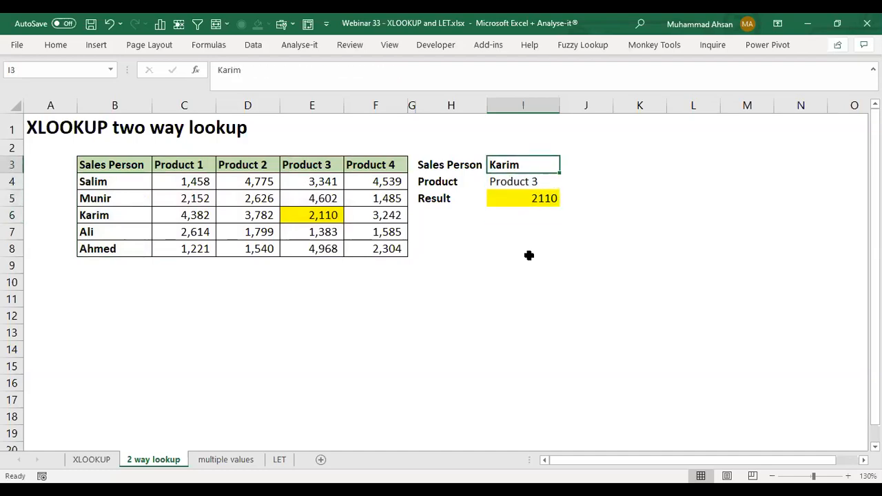
text(Ali)
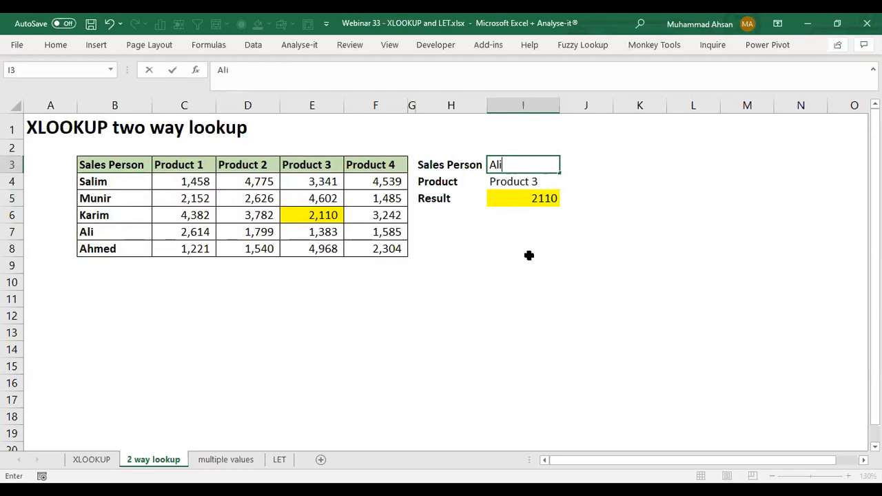
key(Return)
key(F2)
key(BackSpace)
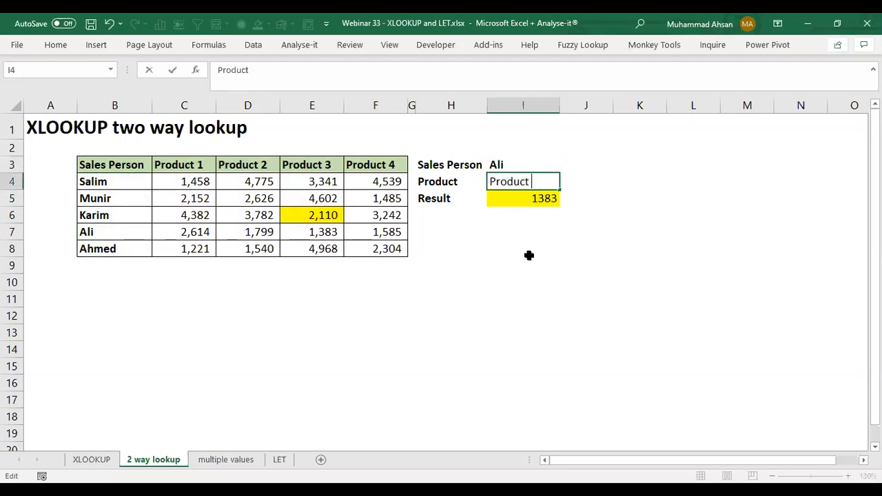
text(4)
key(Return)
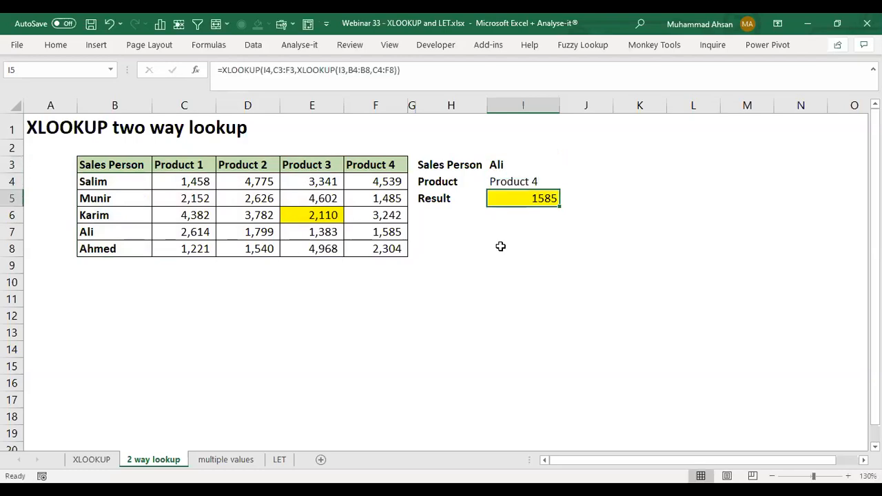
Step: Highlight the matching sales value in F7 with a yellow fill
click(372, 232)
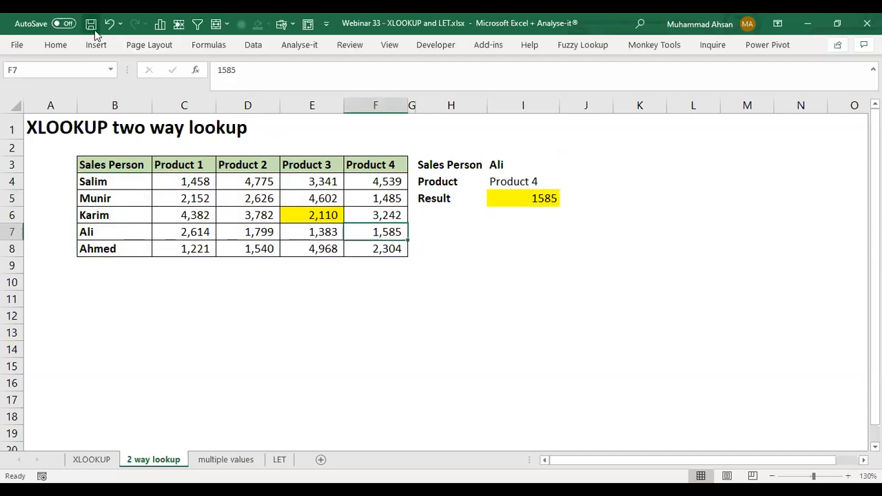
click(73, 47)
click(162, 91)
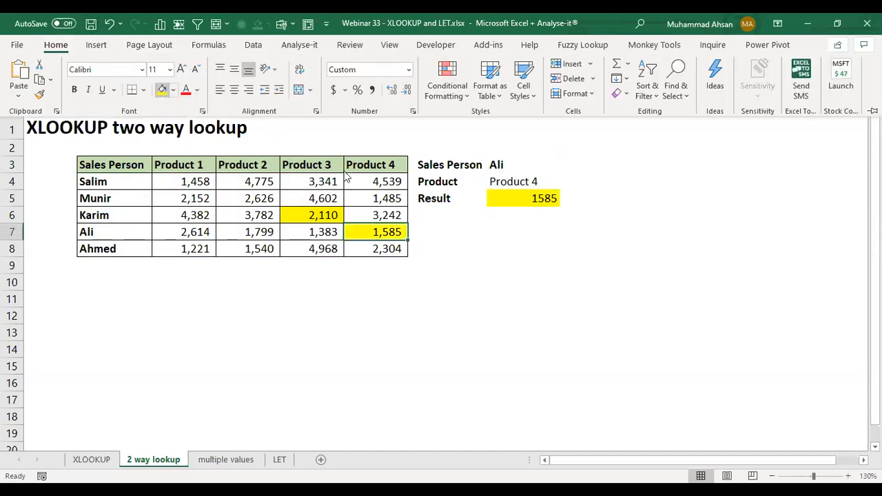
Step: Review the nested XLOOKUP formula in I5 and the ranges it references
click(556, 227)
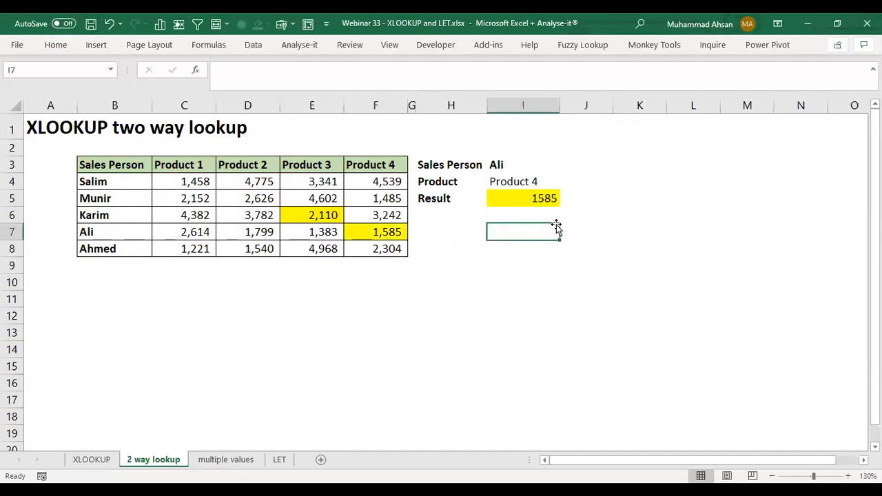
key(Up)
key(Up)
key(F2)
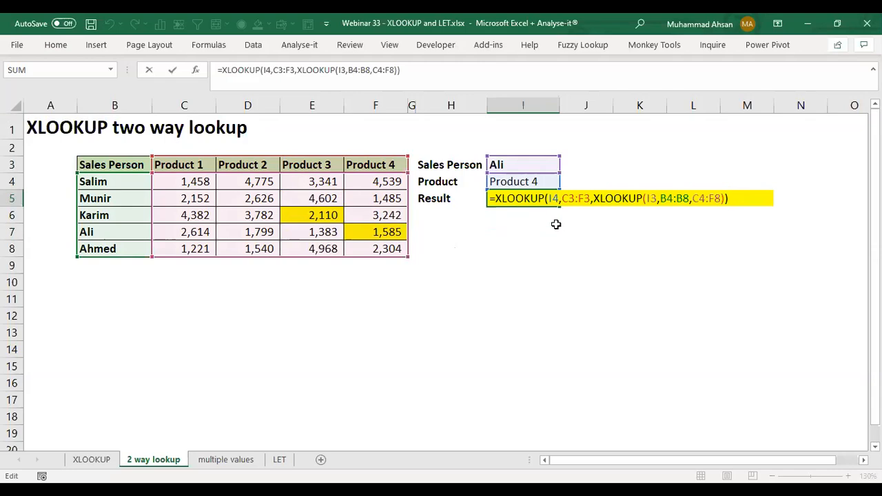
key(Return)
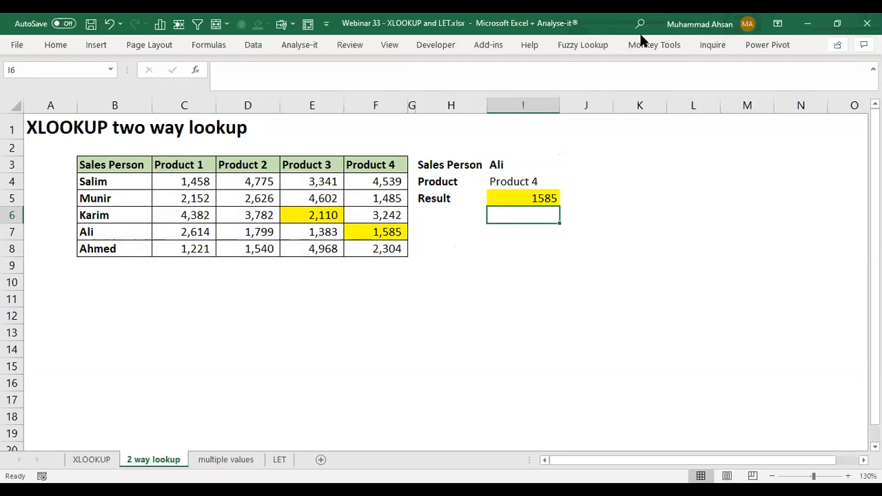
Step: In I6 of the multiple values sheet, start an XLOOKUP formula with the combined lookup value I3&I4&I5
click(228, 460)
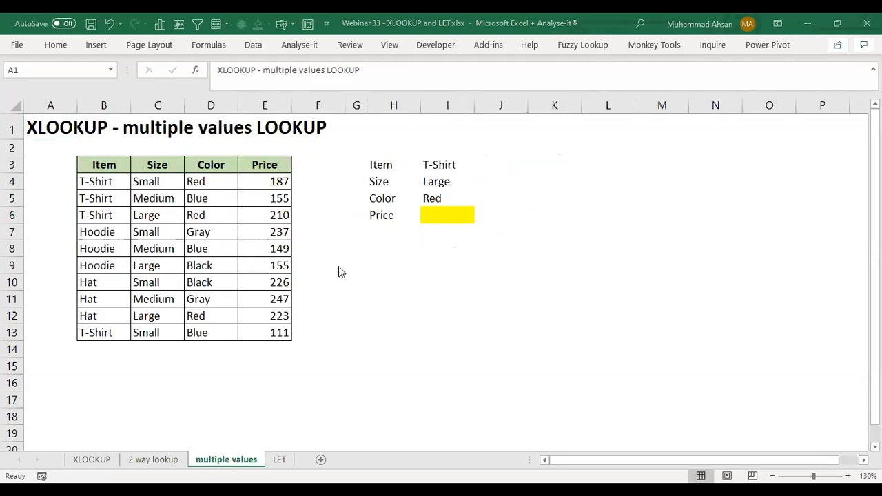
click(442, 243)
click(449, 218)
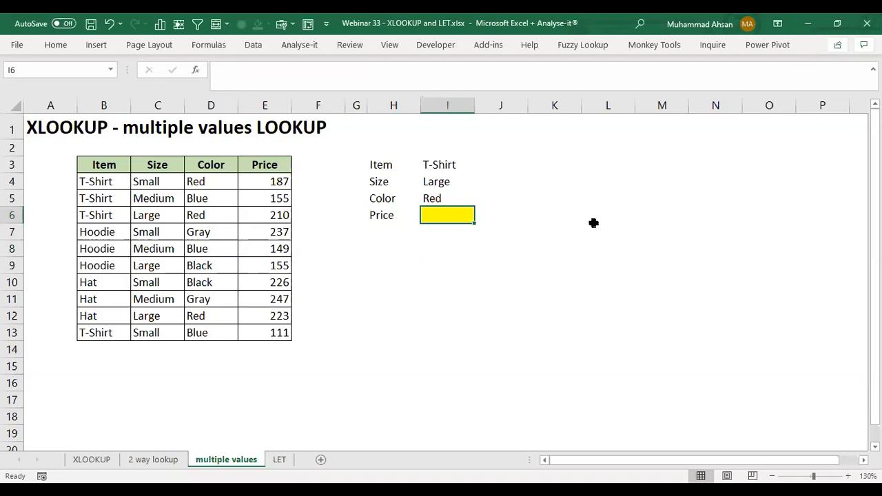
text(=)
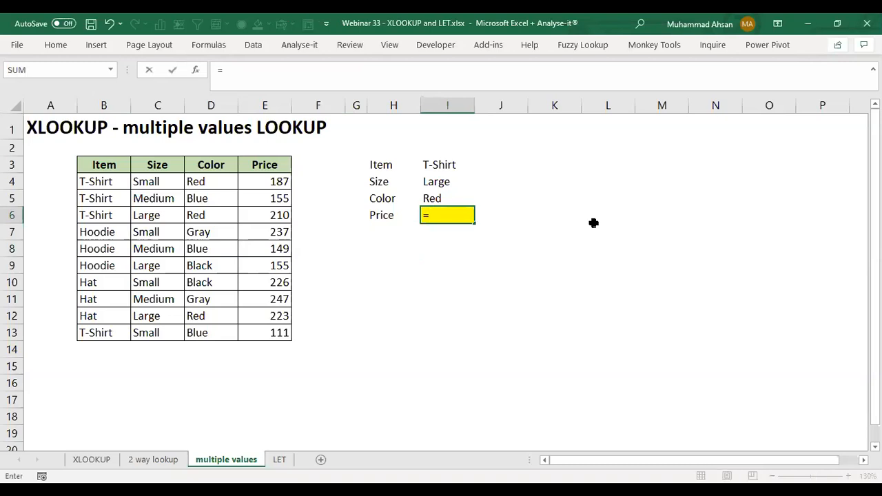
text(xl)
key(Tab)
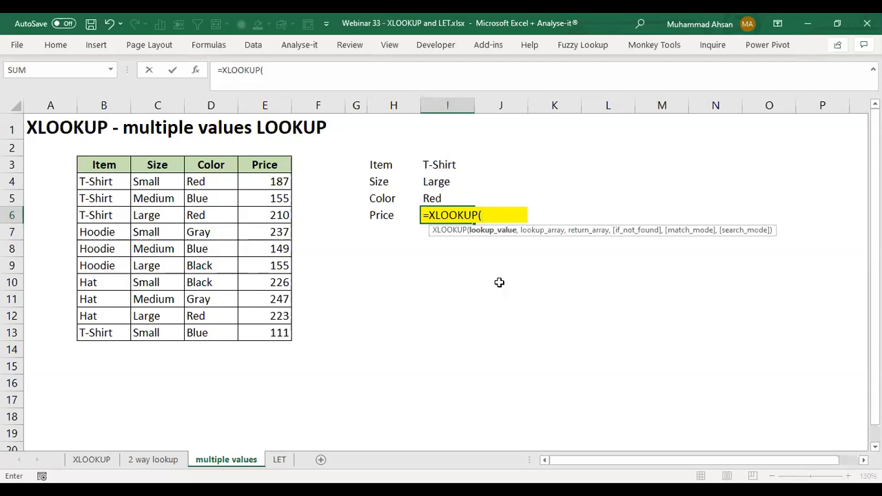
click(435, 166)
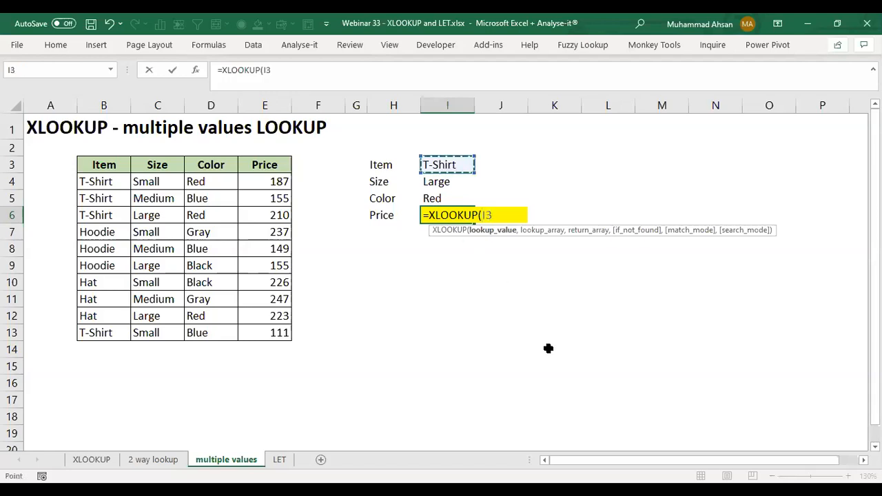
text(&)
key(Up)
key(Up)
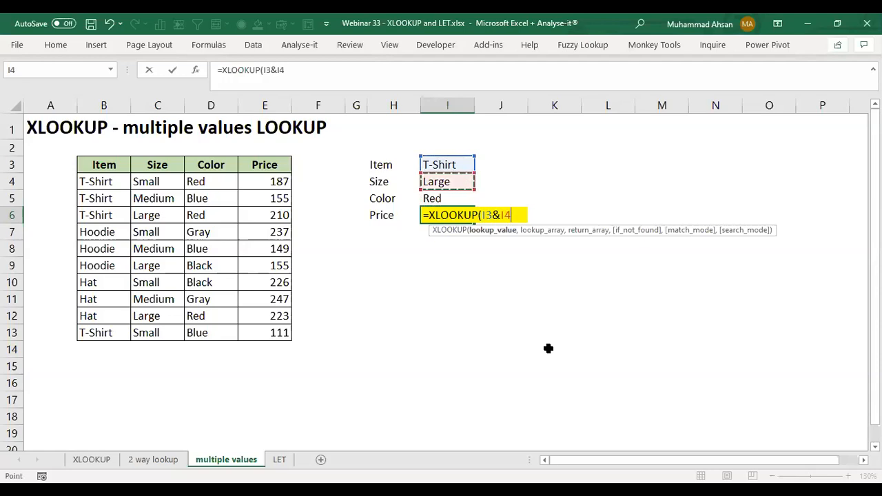
text(&)
key(Up)
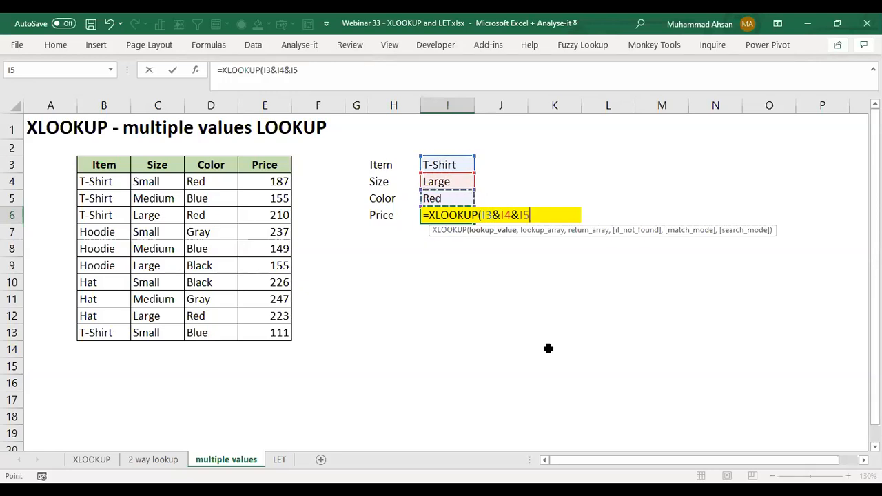
Step: Set the Item column range B4:B13 as the first part of the lookup array
text(,)
key(Left)
key(Left)
key(Left)
key(Left)
key(Left)
key(Left)
key(Left)
key(Up)
key(Up)
key(ctrl+shift+Down)
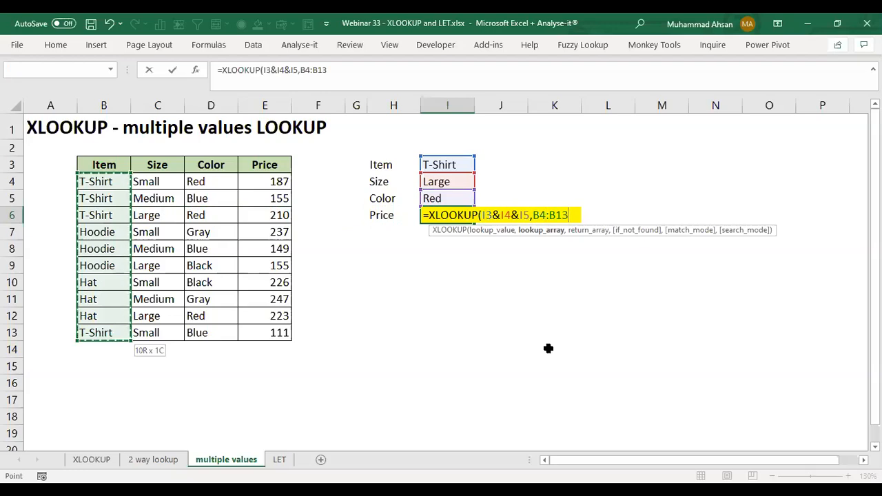
Step: Join the Size column range C4:C13 to the lookup array with an ampersand
text(&)
key(Left)
key(Left)
key(Left)
key(Left)
key(Left)
key(Left)
key(Up)
key(Up)
key(ctrl+shift+Down)
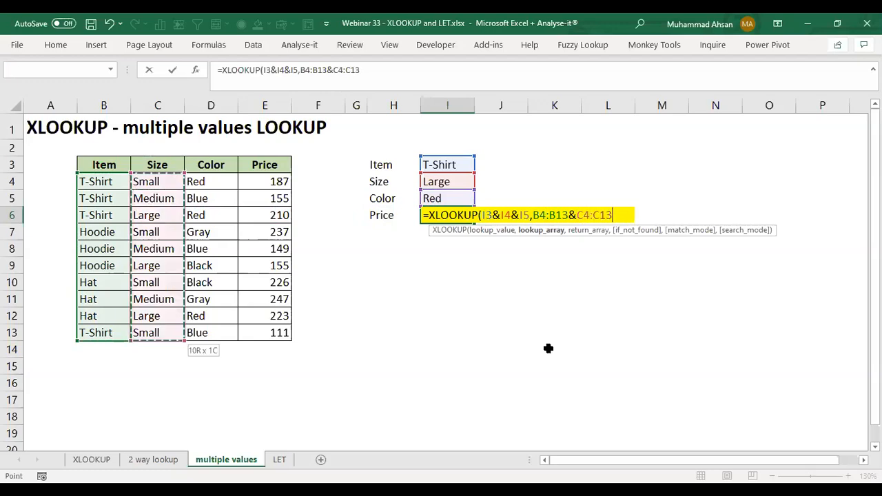
Step: Join the Color column range D4:D13 to the lookup array with an ampersand
text(&)
key(Left)
key(Left)
key(Left)
key(Left)
key(Left)
key(Up)
key(Up)
key(ctrl+shift+Down)
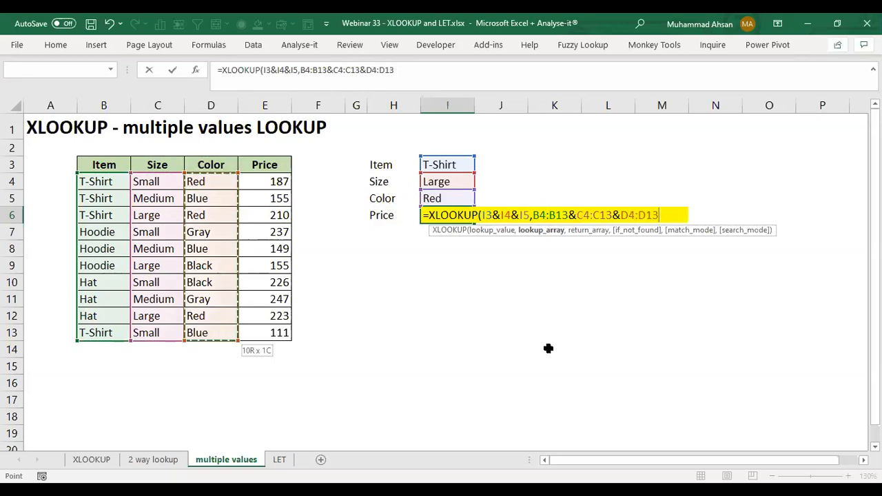
Step: Add the Price column range E4:E13 as the return array and complete the XLOOKUP formula in I6
text(,)
key(Left)
key(Left)
key(Left)
key(Left)
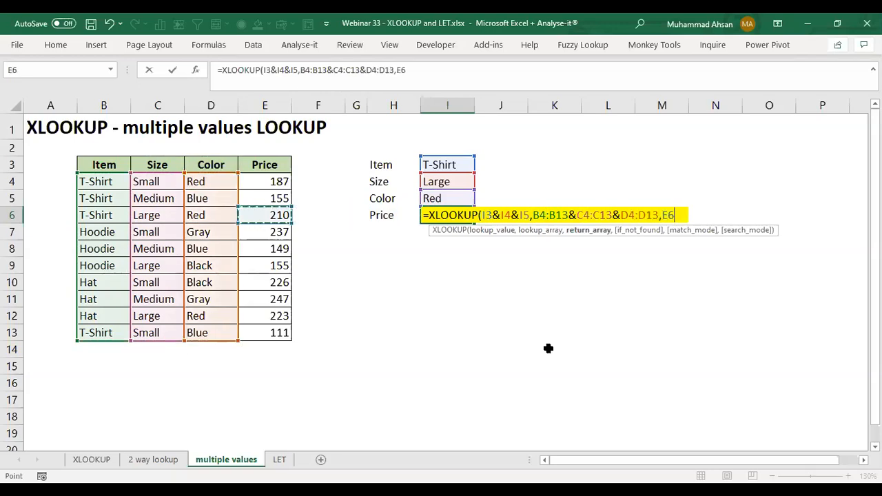
key(Up)
key(Up)
key(ctrl+shift+Down)
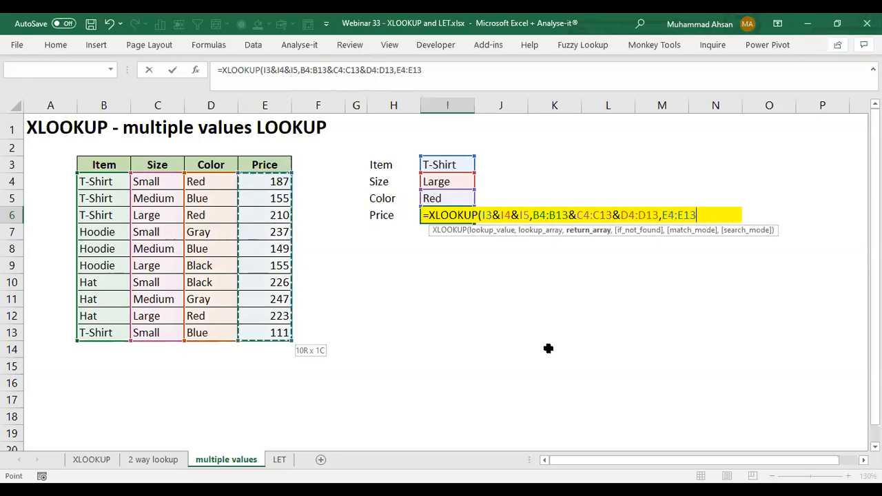
text())
key(Return)
key(Up)
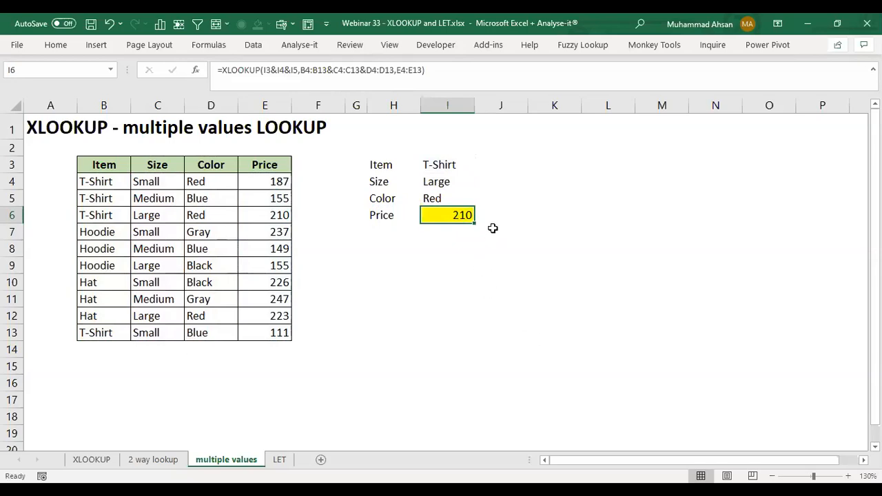
Step: Fill the matching row B6:E6 yellow and make the prices in E6 and I6 bold
drag(108, 214, 290, 217)
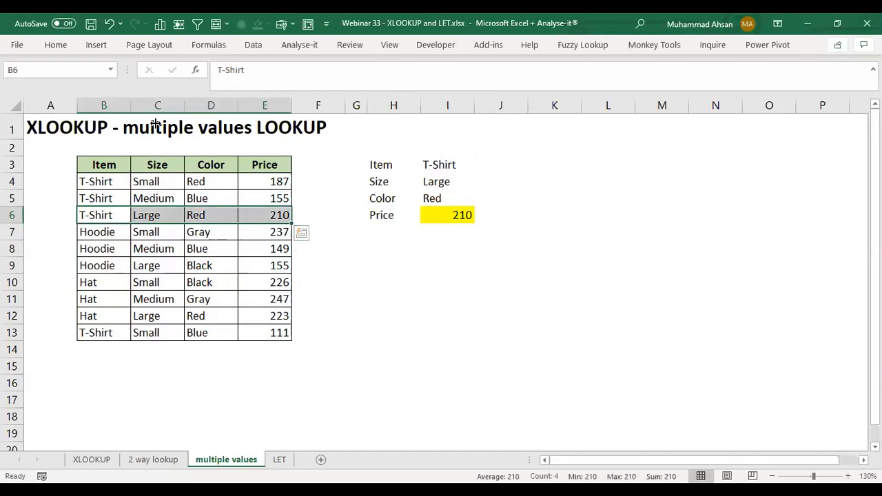
click(56, 45)
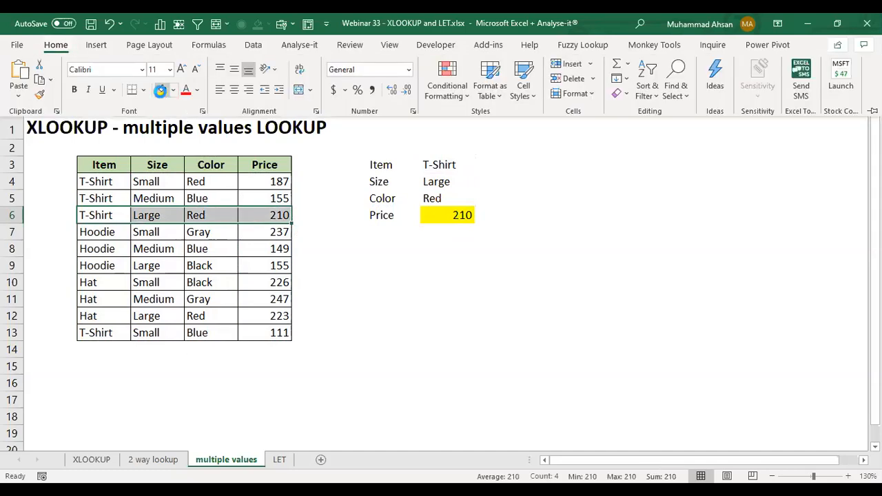
click(163, 89)
click(280, 219)
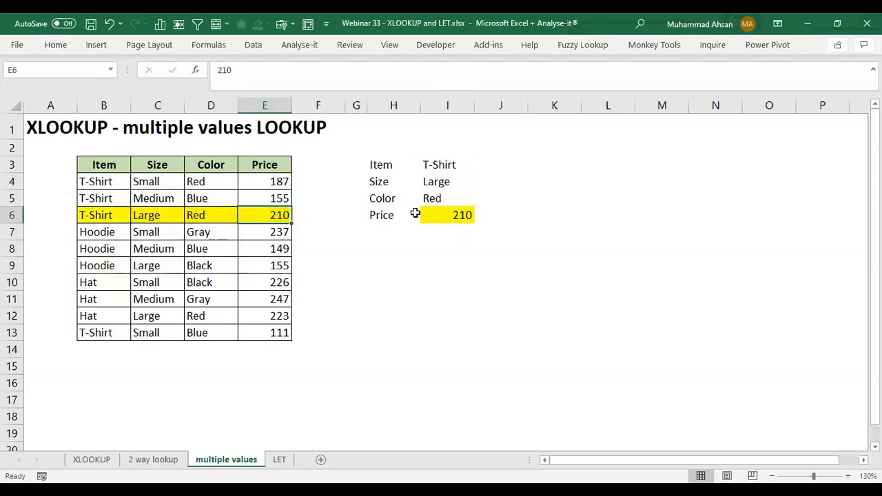
ctrl+click(451, 214)
click(450, 214)
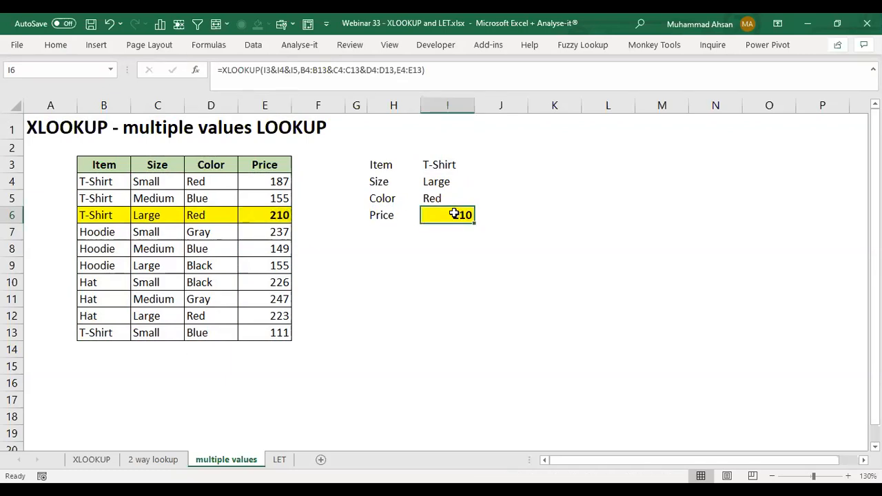
Step: Review the multiple-value XLOOKUP formula in I6 and the ranges it references
double_click(451, 214)
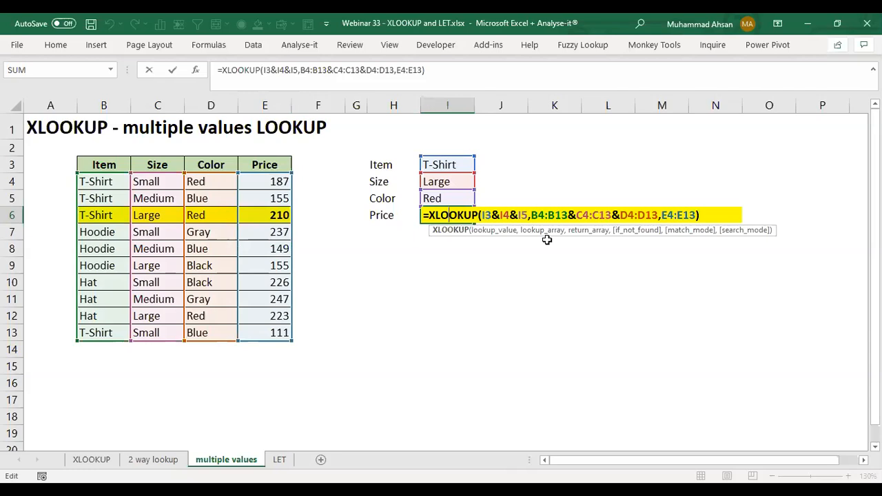
key(Return)
key(Up)
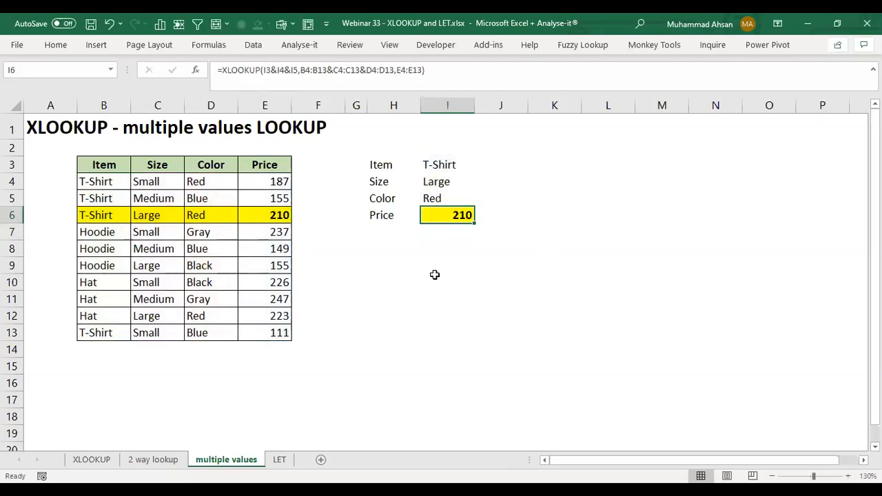
Step: Review the XLOOKUP formulas in I4 and M4 of the XLOOKUP sheet, and open the LET sheet
click(153, 460)
click(106, 466)
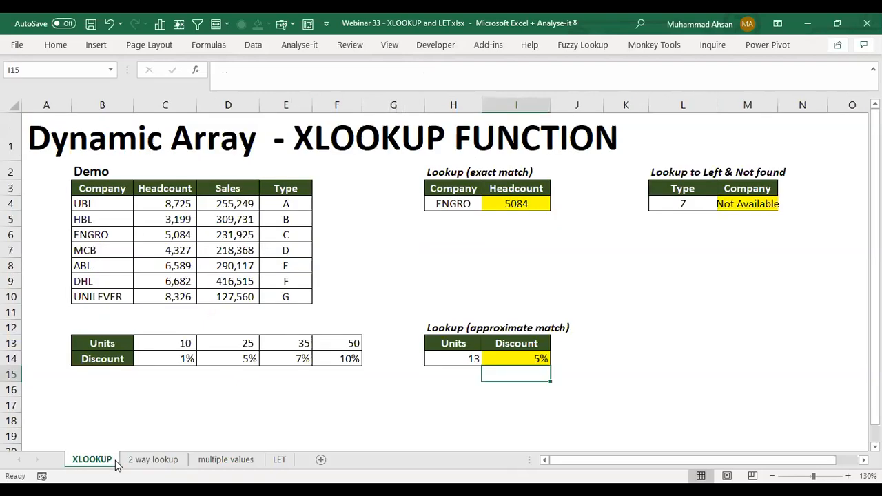
click(531, 200)
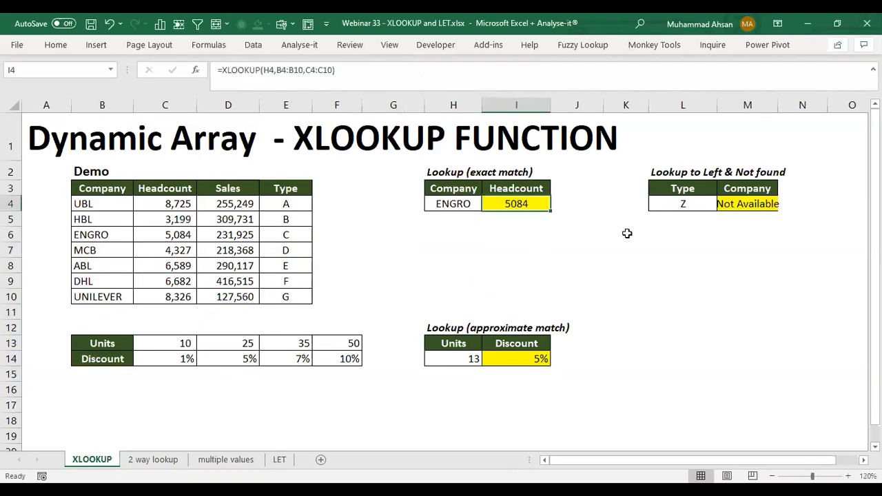
click(737, 203)
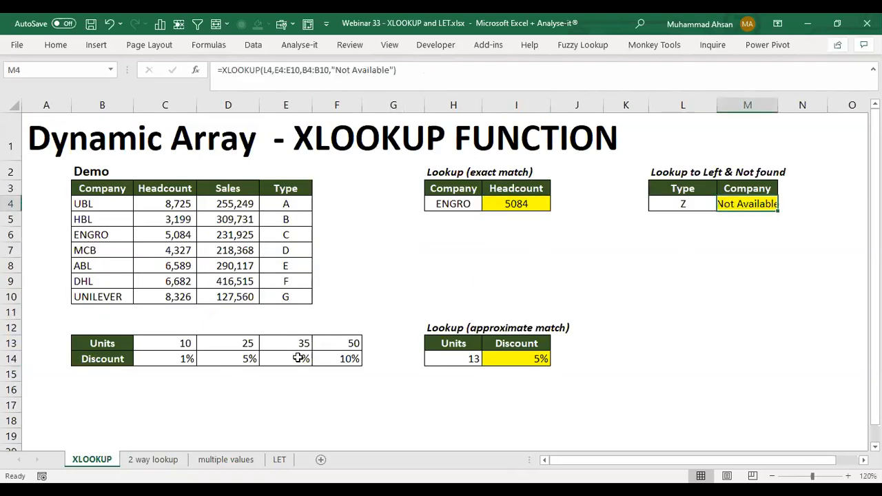
click(280, 460)
click(539, 254)
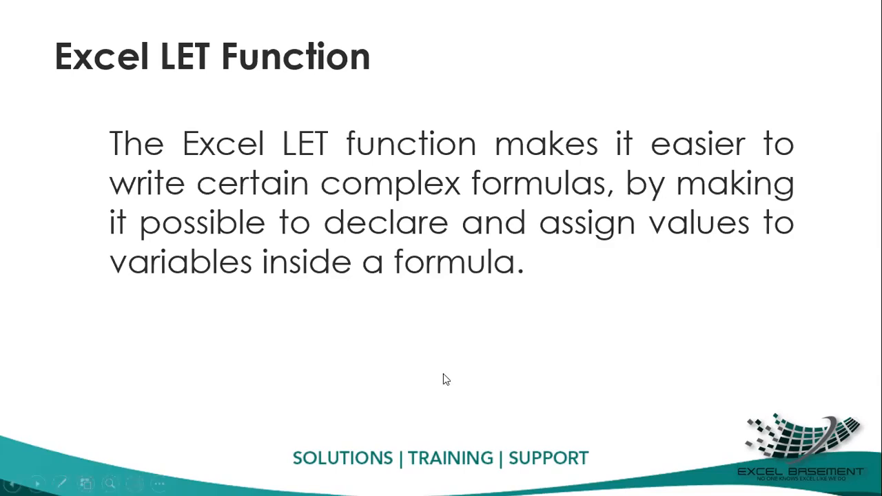
click(276, 199)
key(Left)
key(ctrl+l)
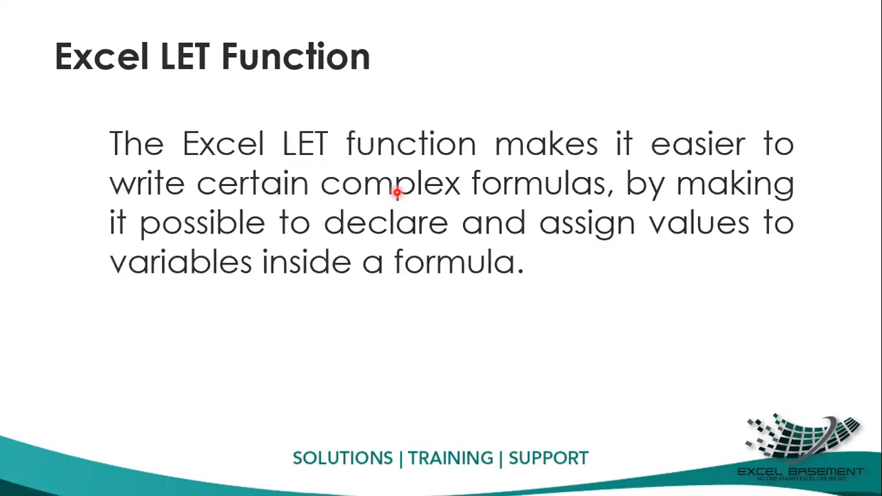
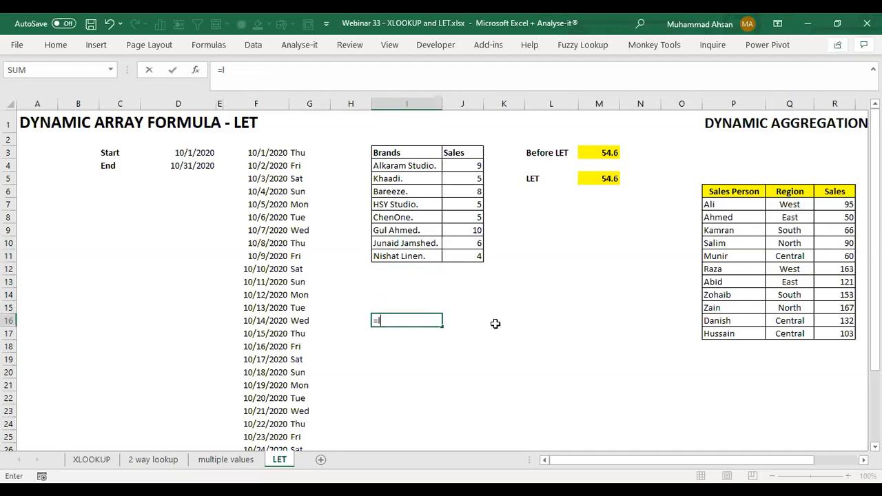
Step: Enter the formula =LET(x,1,y,2,x+y) in cell I16 and check how it is written
text(e)
key(Tab)
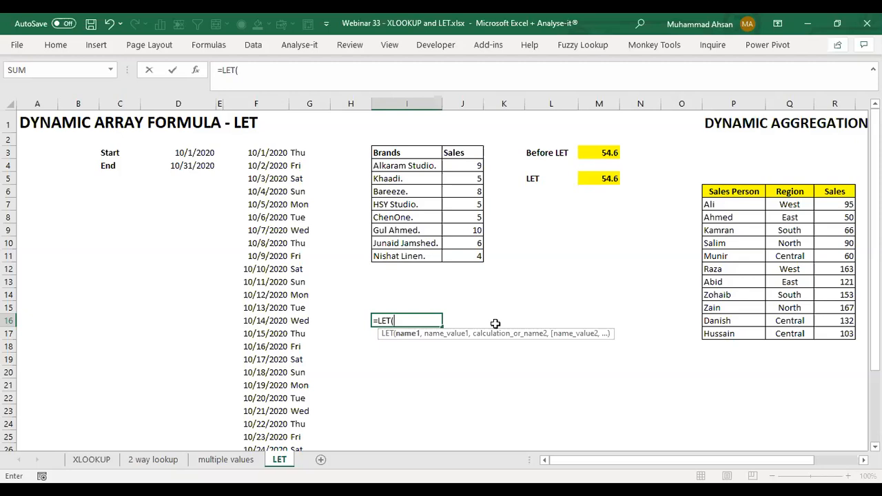
text(x,1)
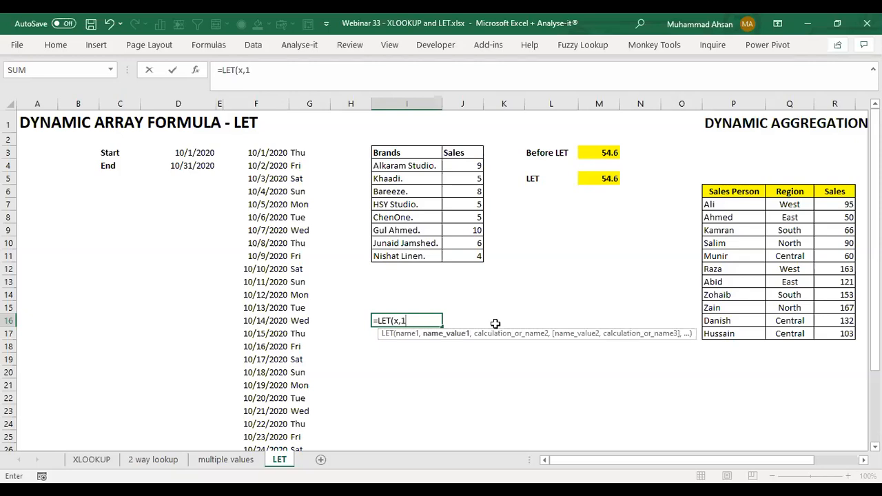
text(,y)
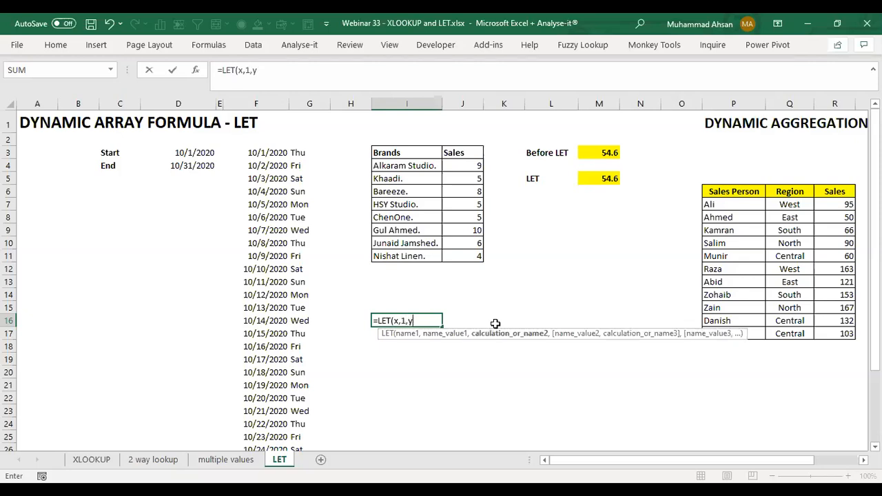
text(,2)
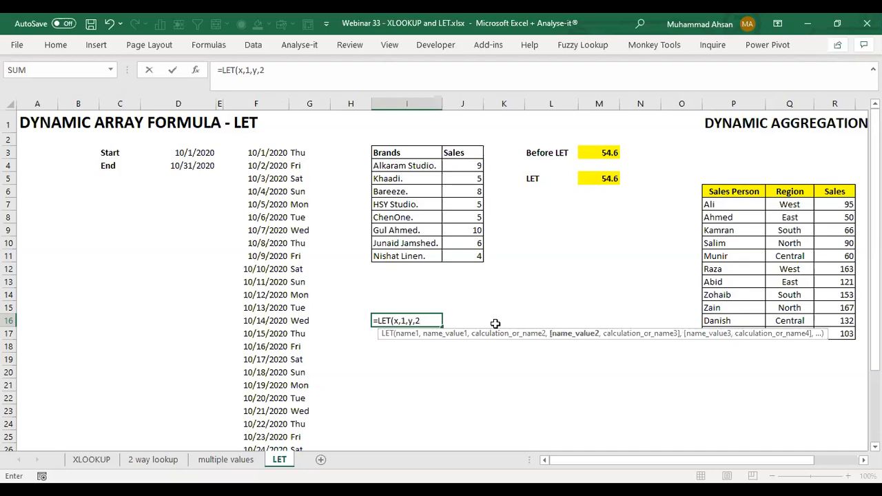
text(,)
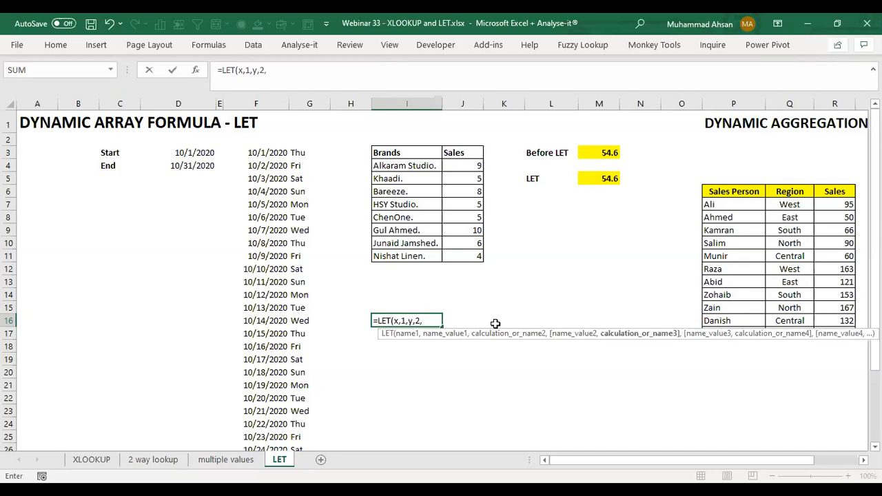
text(x+y)
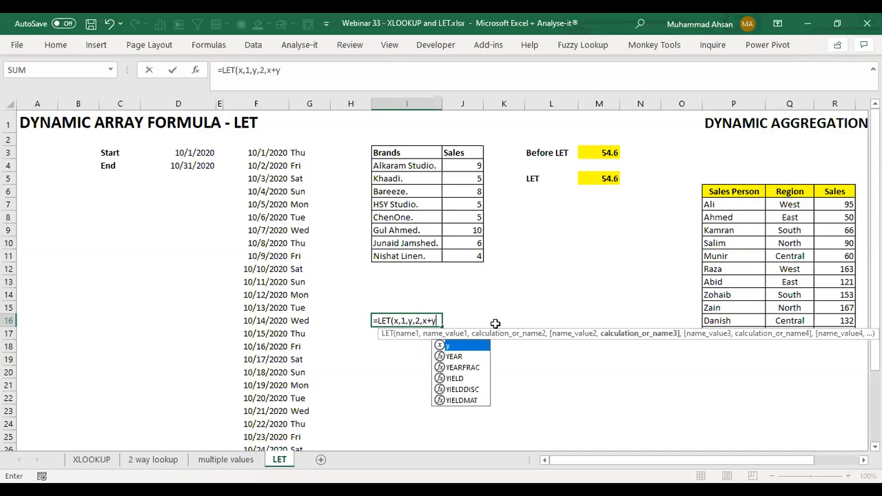
text())
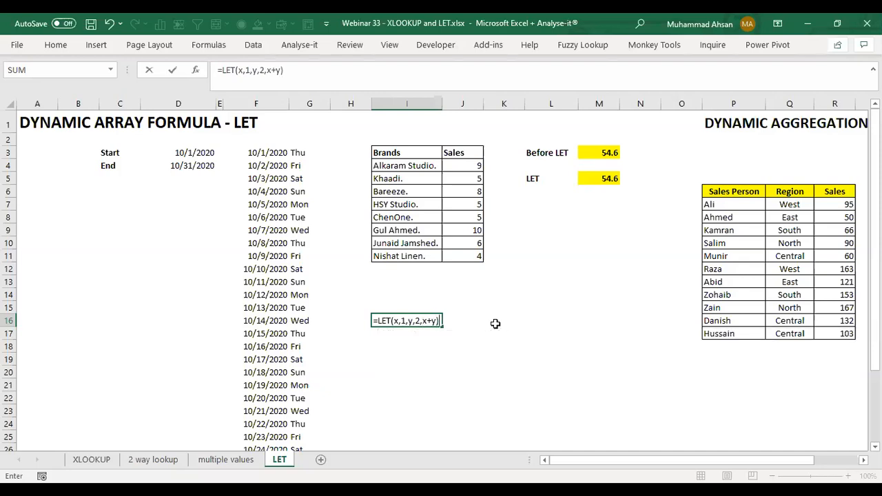
key(Return)
key(Up)
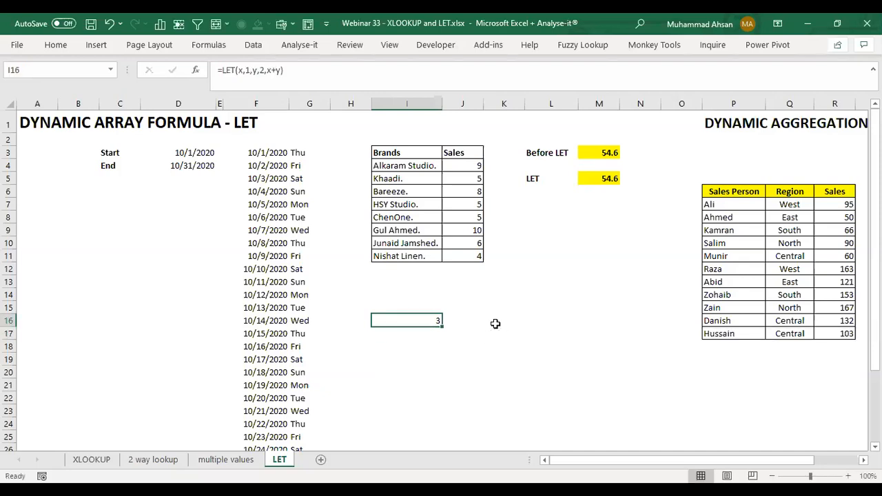
key(F2)
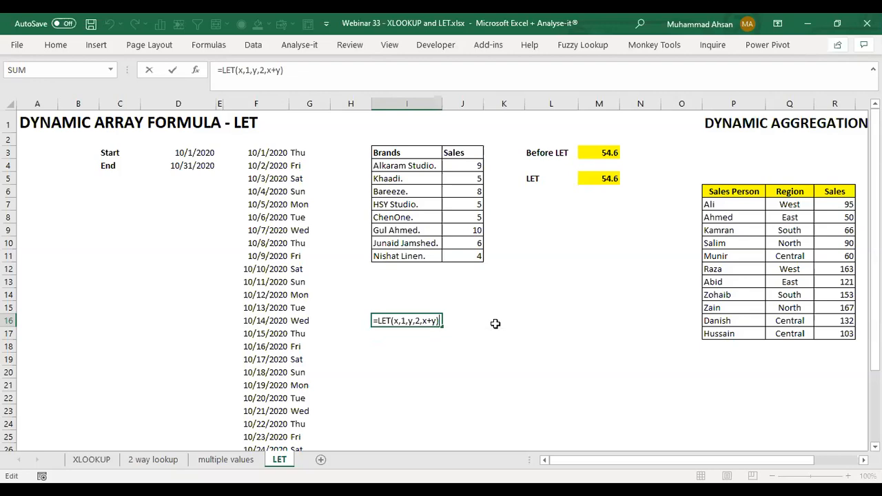
key(Return)
key(Up)
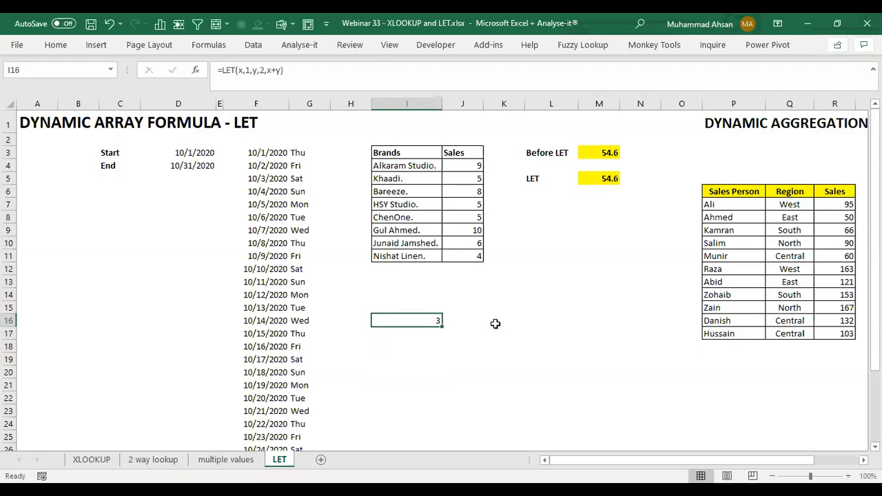
Step: Examine the Brands and Sales table in I3:J11 of the LET sheet at 150% zoom
key(Up)
key(Up)
key(Up)
key(Up)
key(Up)
key(Up)
key(Up)
key(Up)
key(Up)
key(Up)
key(Up)
key(Right)
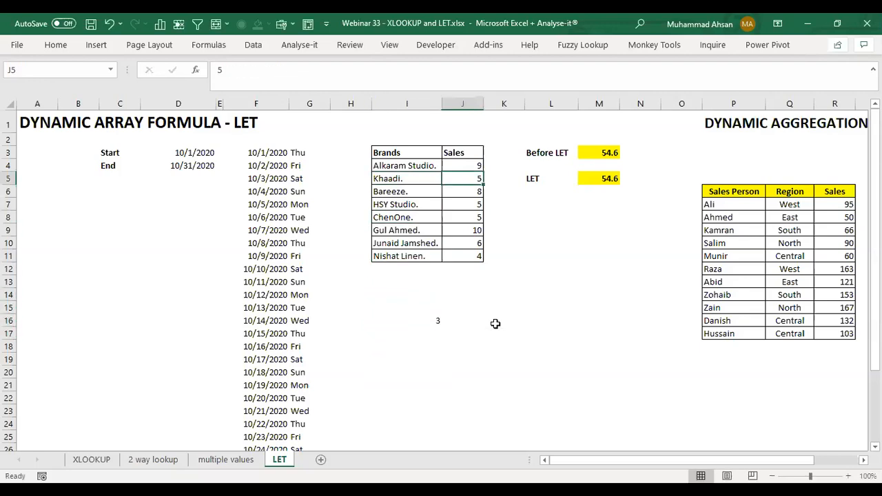
click(848, 476)
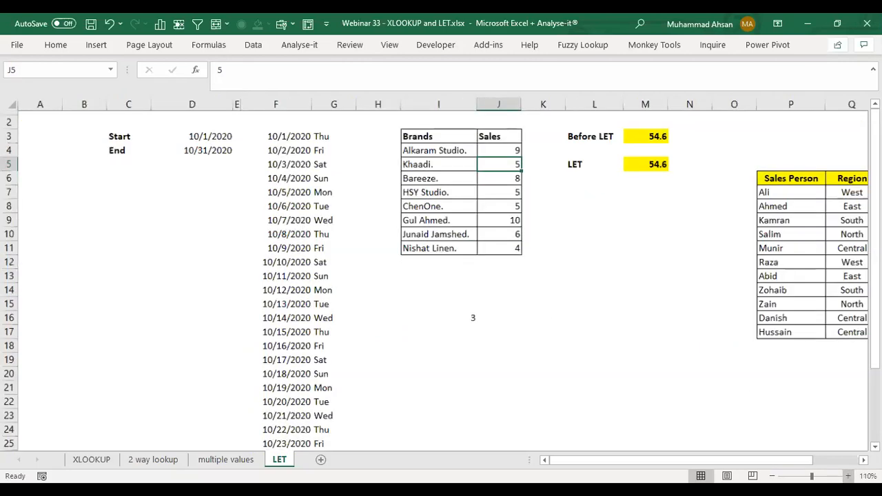
click(849, 476)
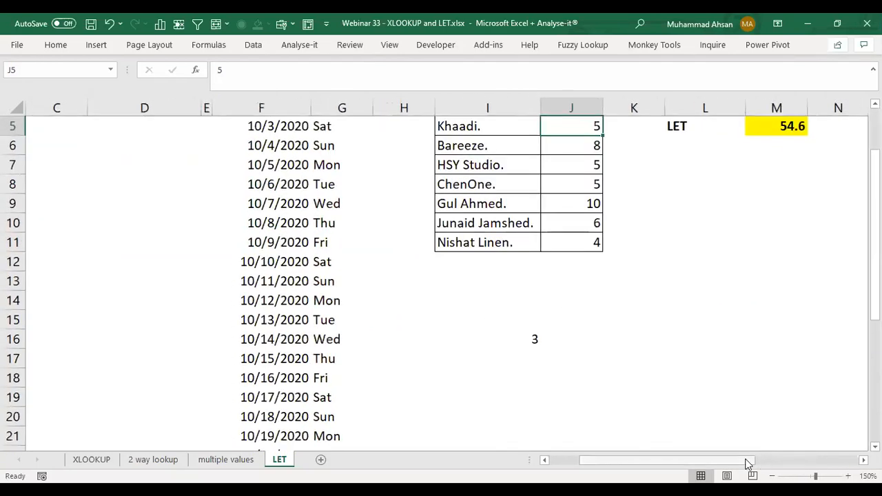
scroll(772, 466, right, 2)
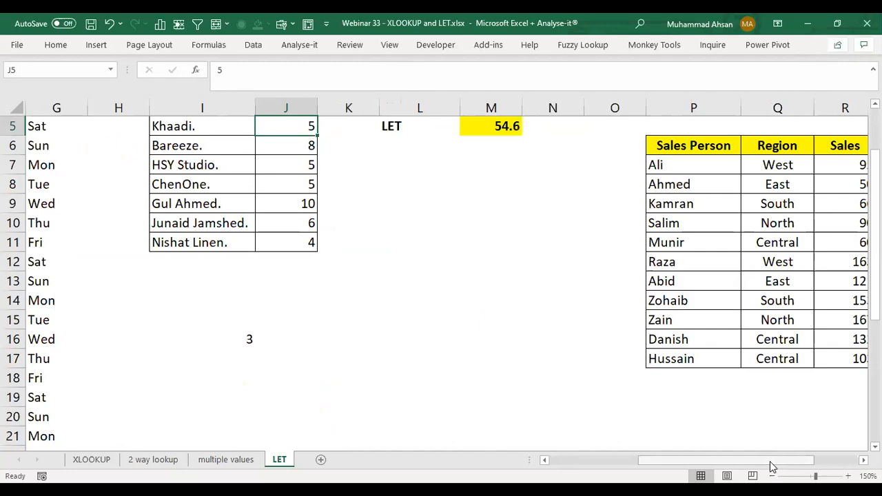
scroll(772, 467, left, 1)
scroll(342, 193, up, 2)
drag(299, 198, 301, 336)
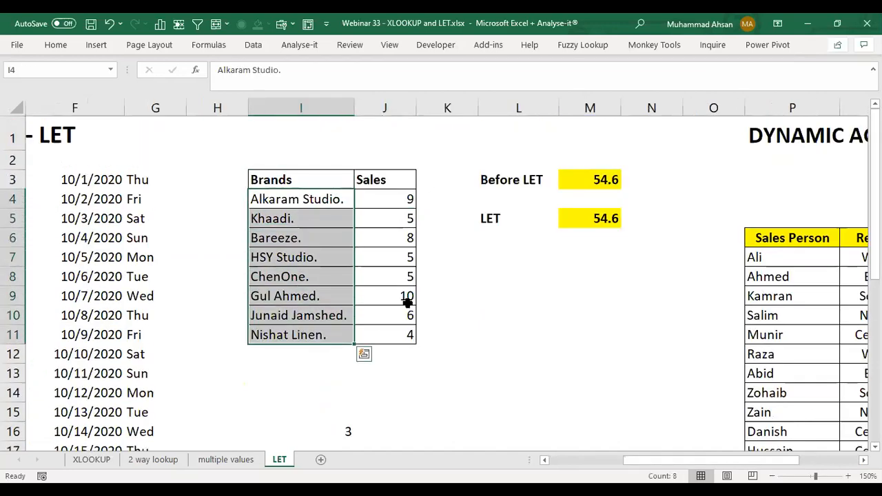
drag(392, 202, 389, 336)
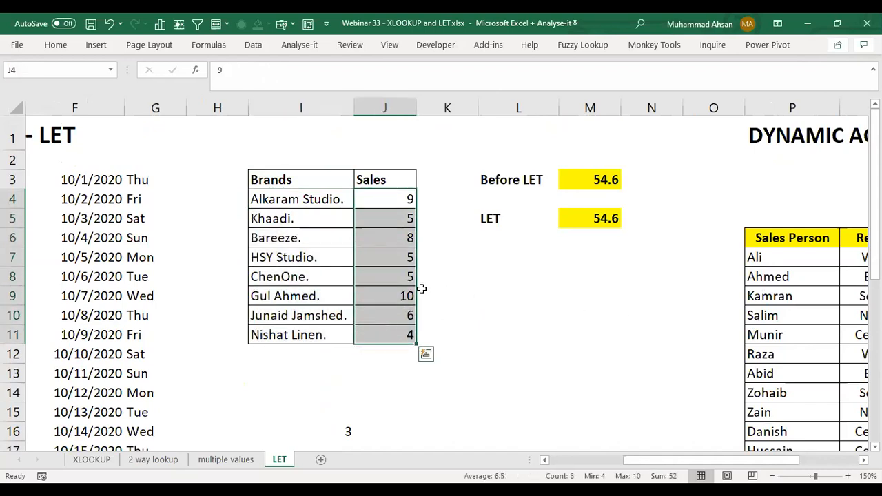
click(379, 278)
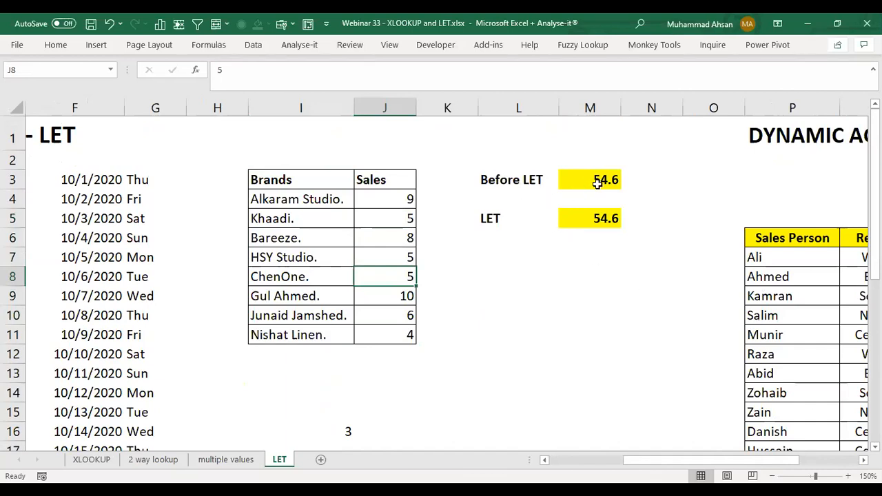
click(391, 198)
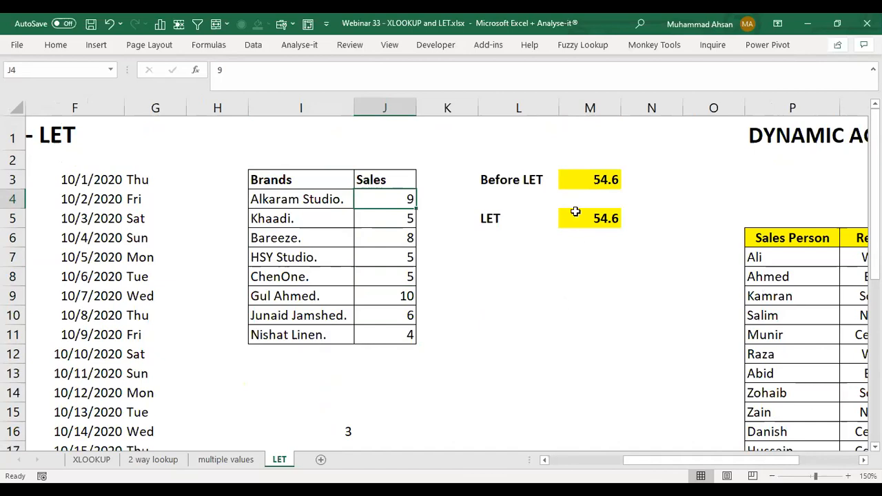
Step: Review the Before LET formula in M3, examining the repeated SUM(J4:J11) in the IF test and both results
double_click(585, 183)
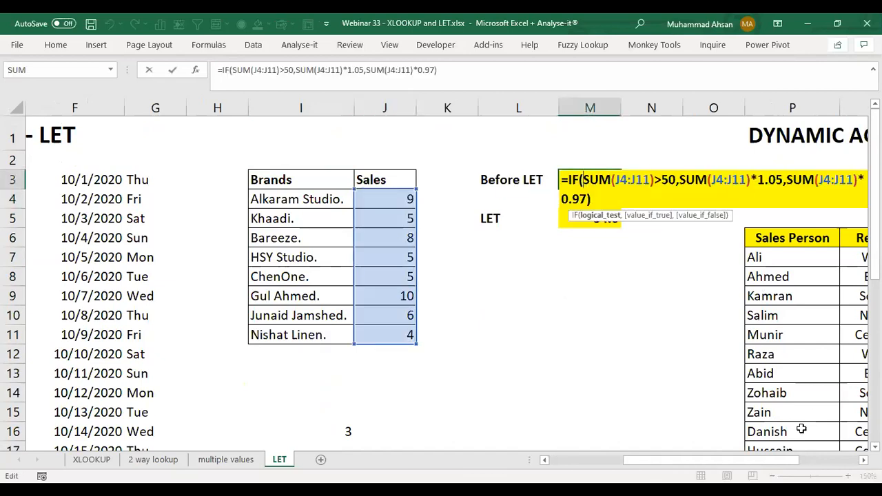
click(864, 460)
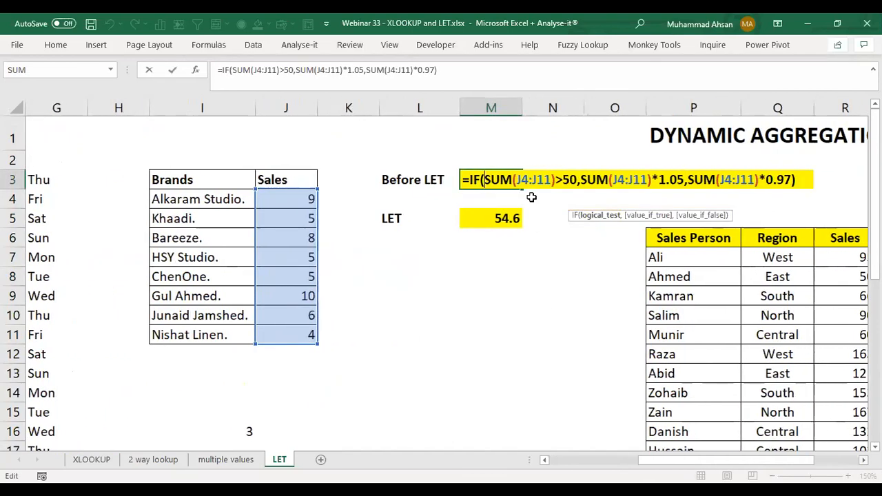
click(533, 180)
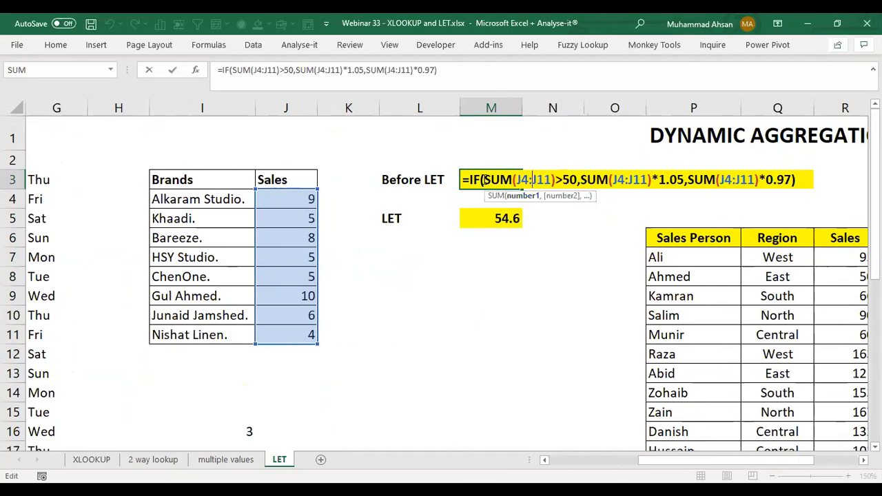
drag(483, 180, 559, 179)
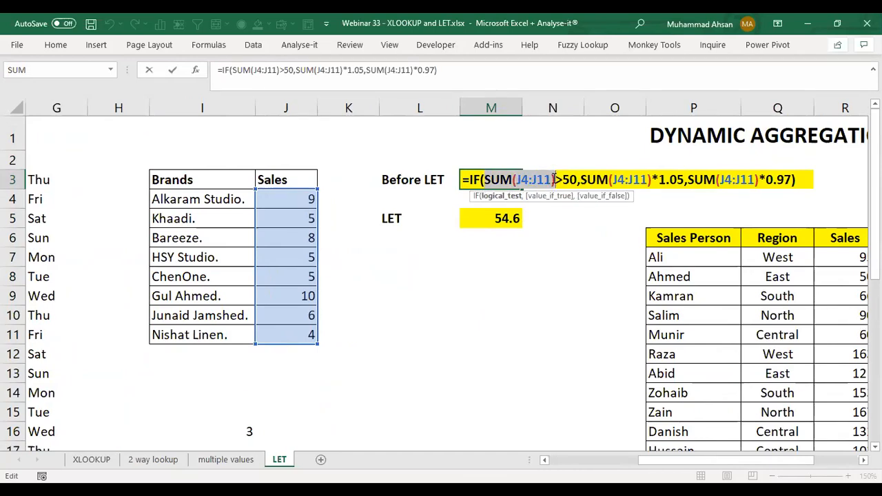
click(572, 178)
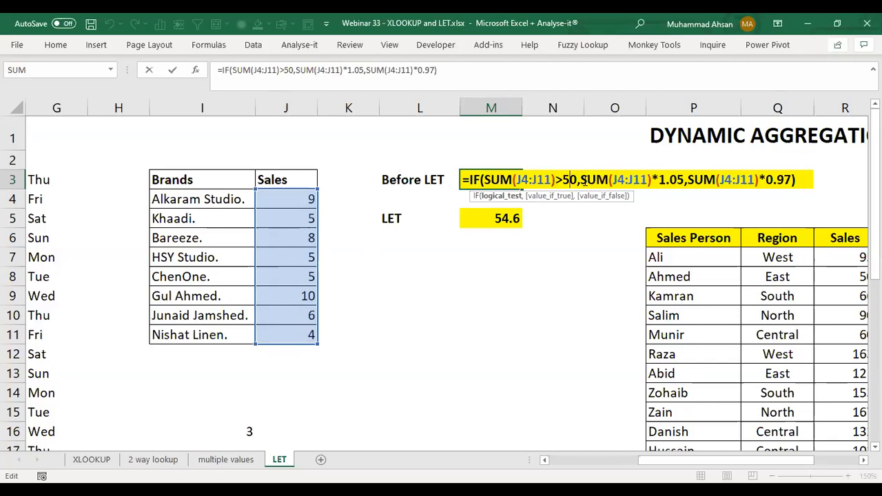
drag(582, 180, 654, 180)
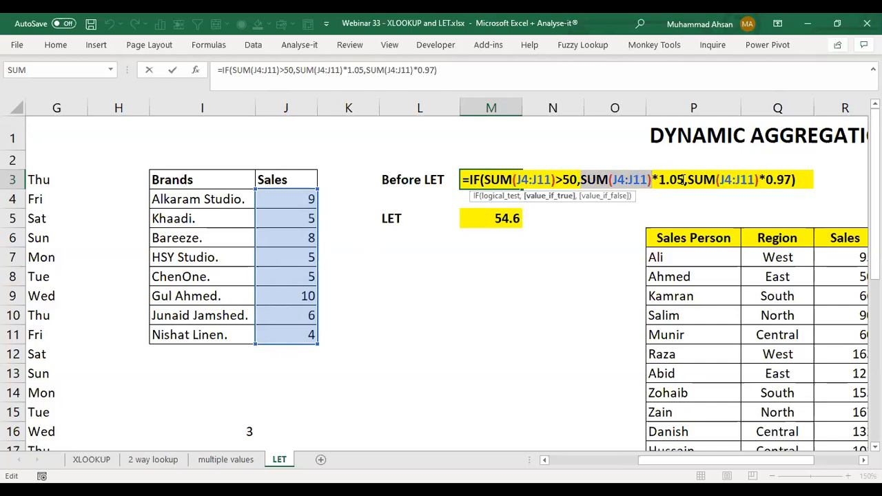
click(703, 180)
shift+click(754, 180)
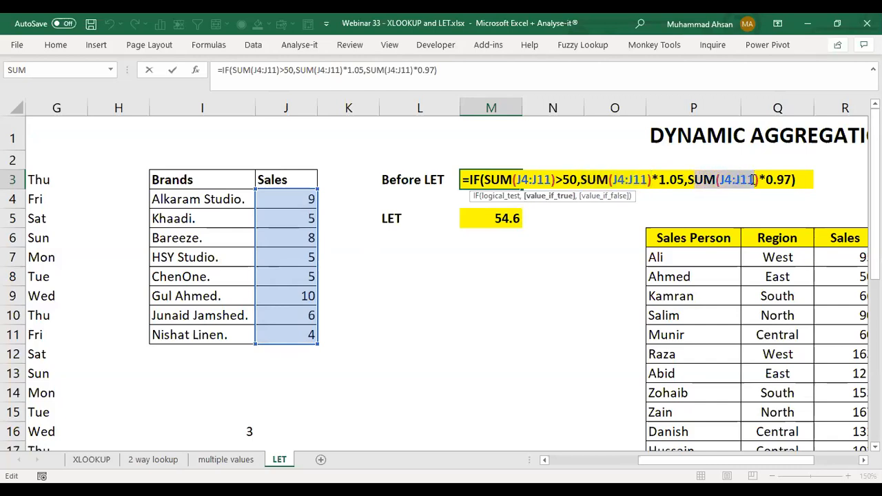
click(808, 175)
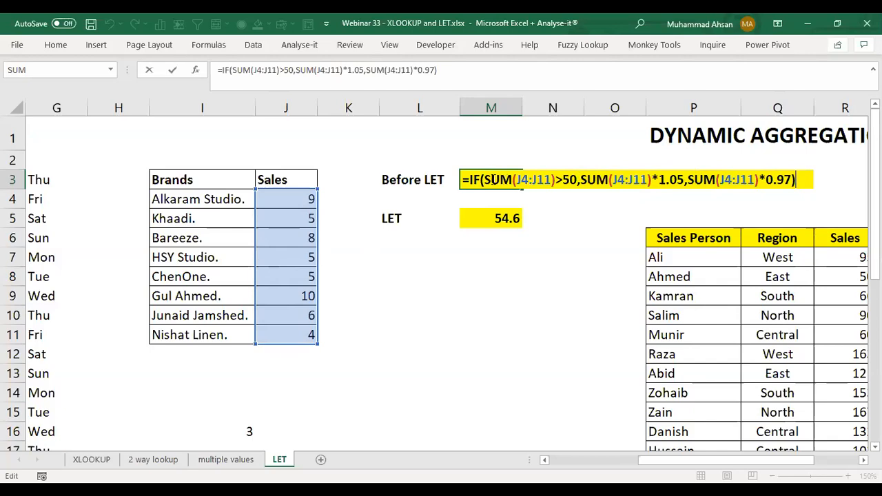
drag(485, 180, 758, 180)
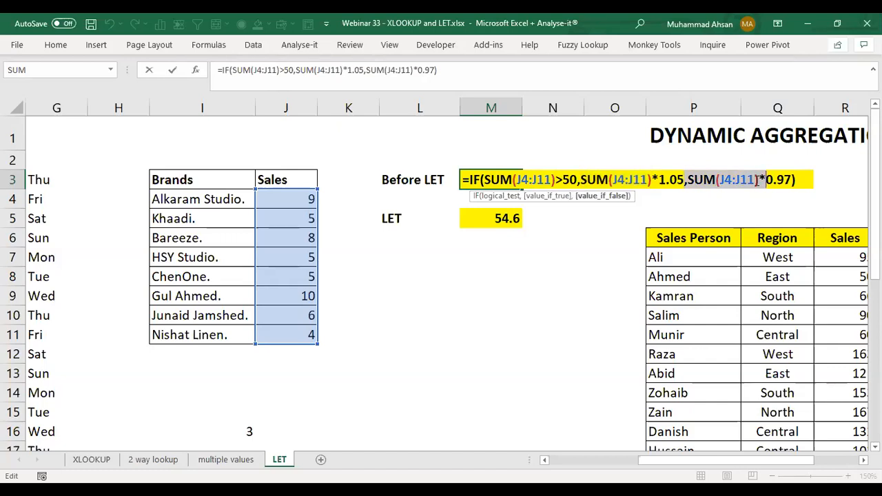
key(Return)
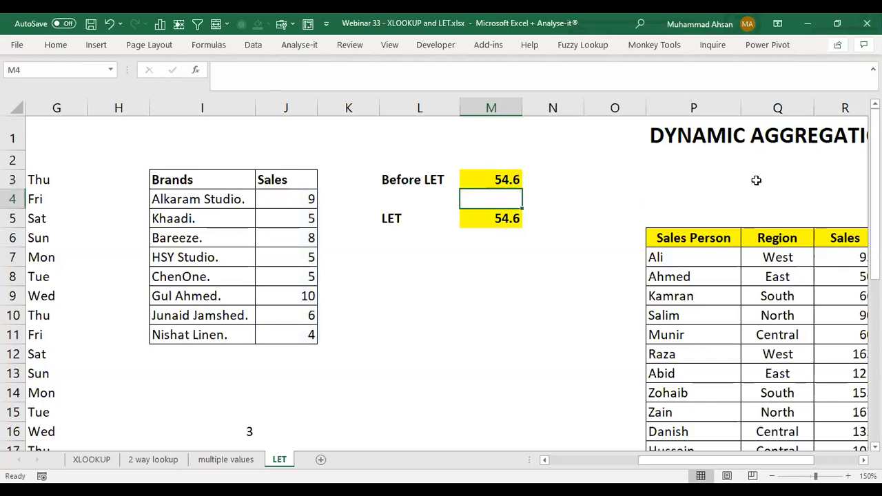
Step: Review the LET formula in M5, examining the SalesCY name, its SUM(J4:J11) value and its reuse in the IF calculation
key(Down)
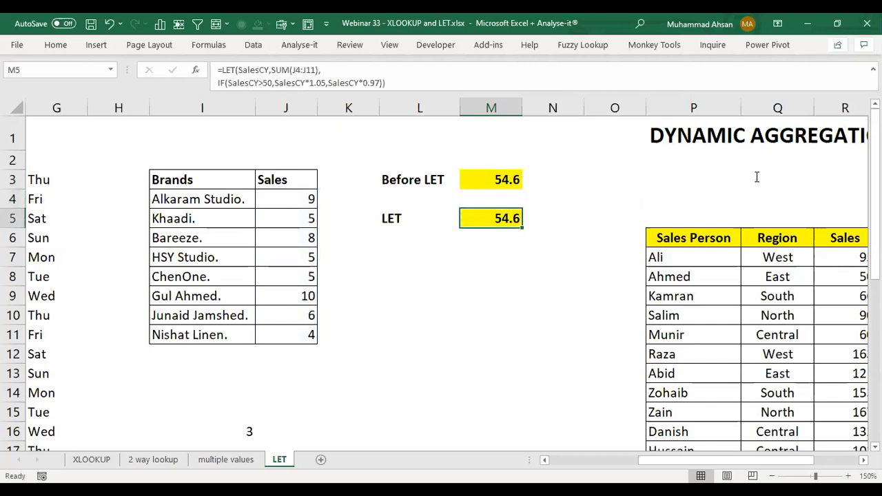
double_click(502, 206)
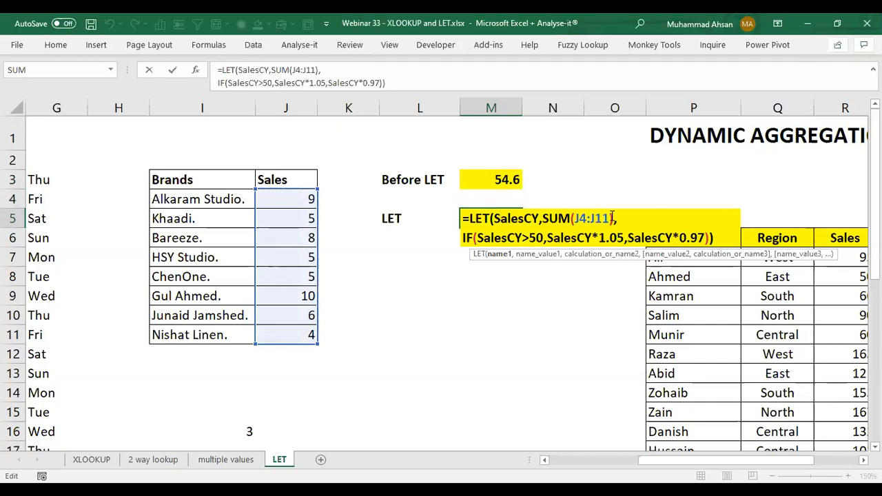
drag(494, 218, 540, 218)
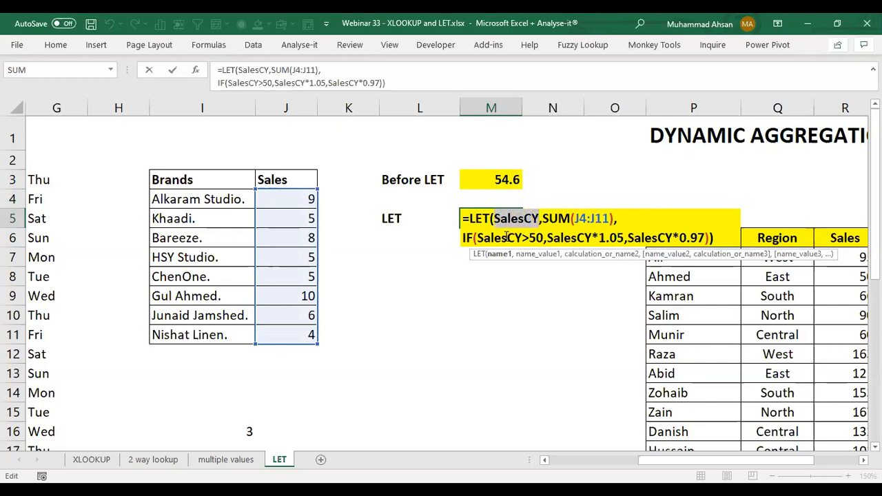
click(530, 219)
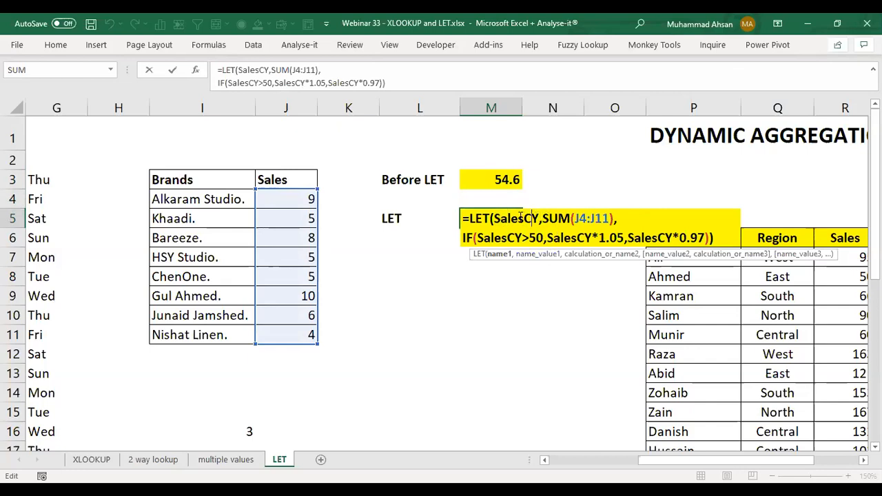
drag(542, 219, 614, 219)
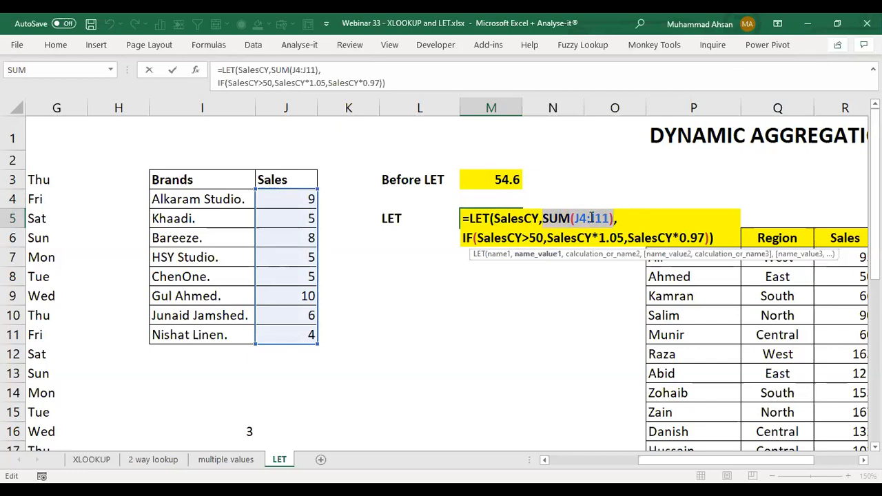
click(591, 218)
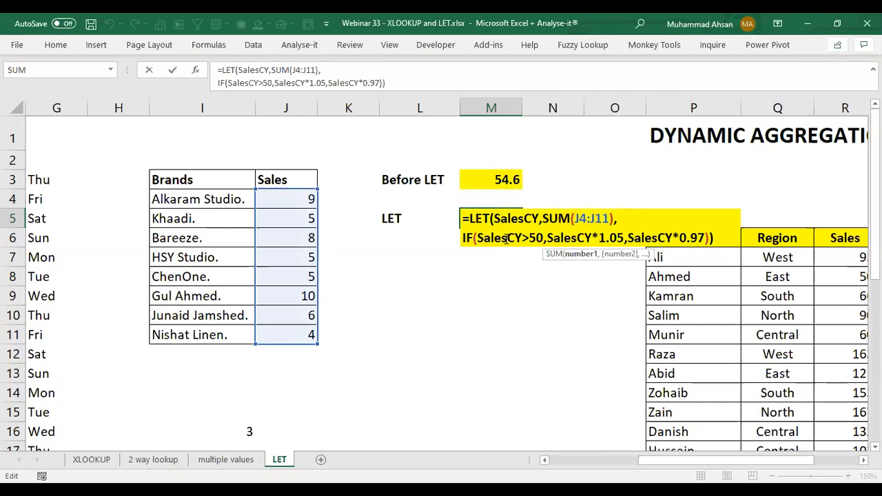
double_click(492, 238)
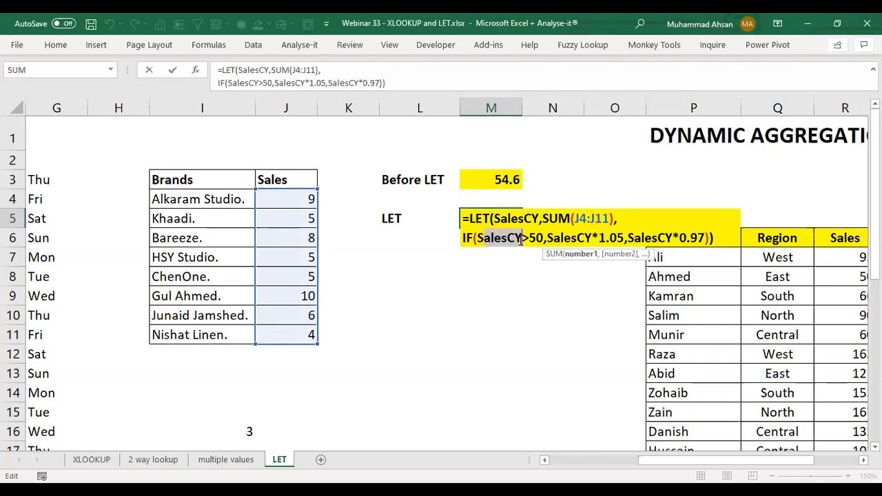
drag(547, 238, 674, 237)
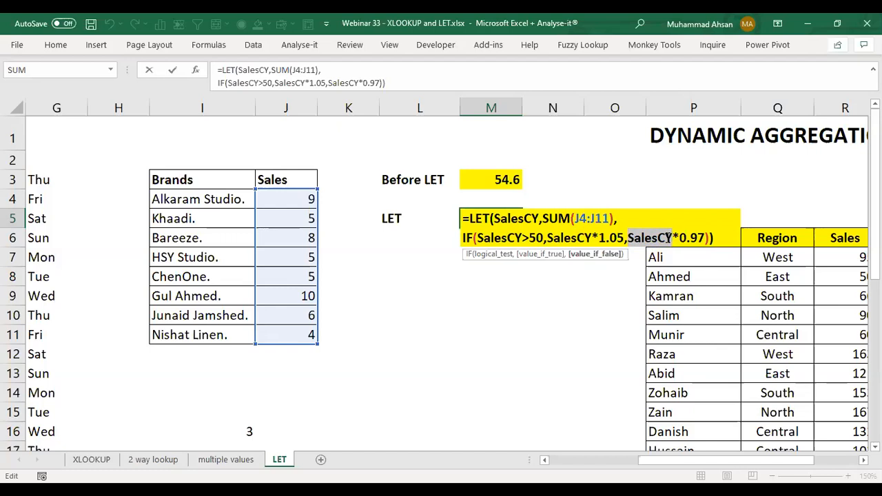
key(Return)
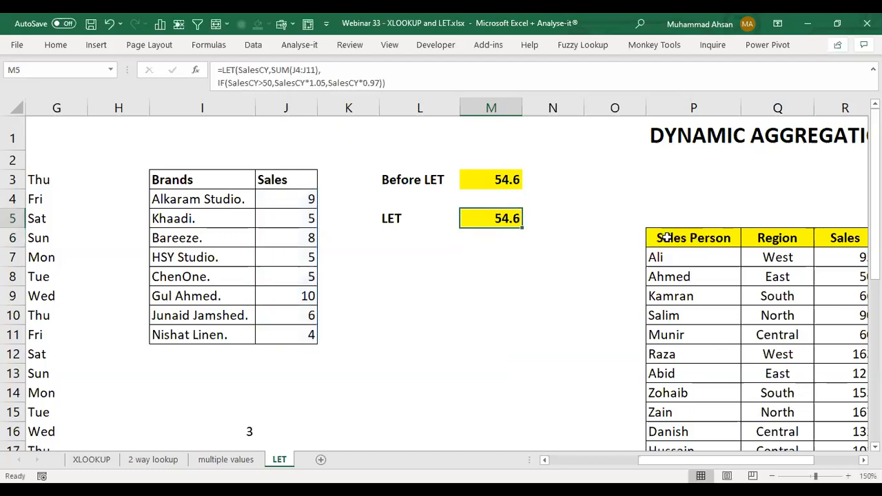
Step: Go to the DYNAMIC AGGREGATION - LET FUNCTION section and look over the empty area between its title and table
key(Up)
key(Up)
key(Up)
key(Tab)
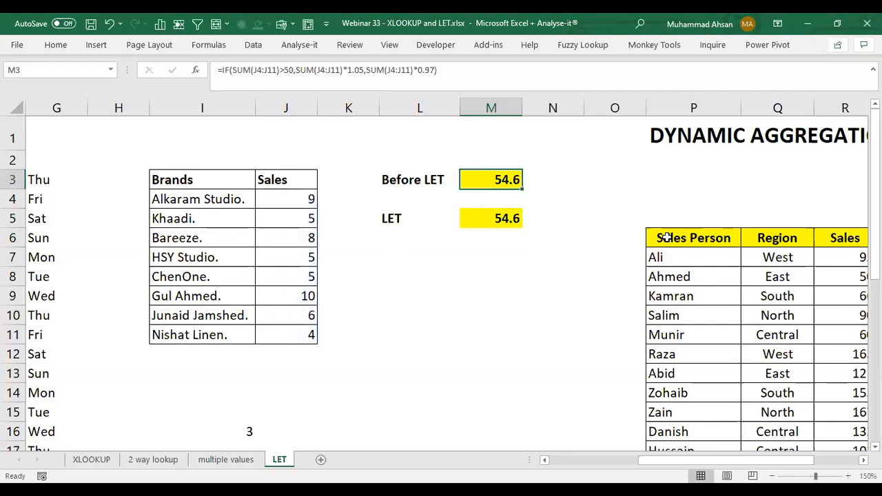
key(Right)
key(Right)
key(Right)
key(Right)
key(Right)
key(Right)
key(Right)
key(Right)
key(Right)
key(Right)
key(Right)
key(Right)
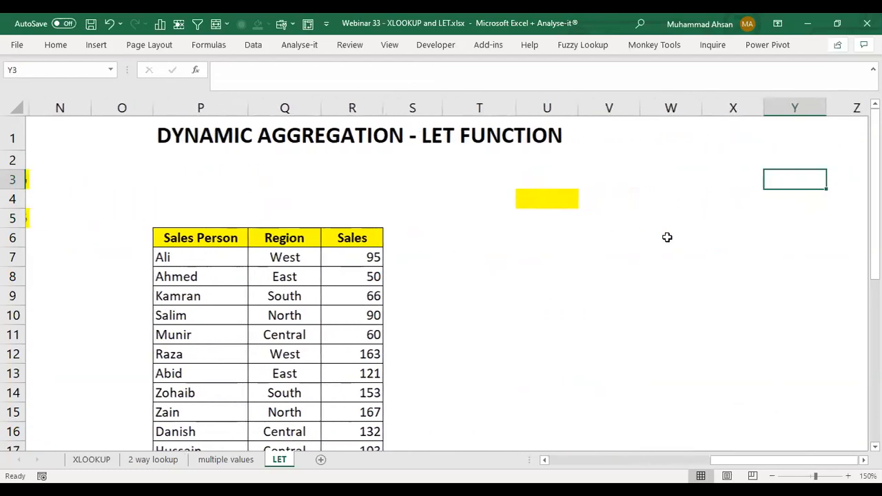
key(Left)
key(Left)
key(Left)
key(Left)
key(Left)
key(Left)
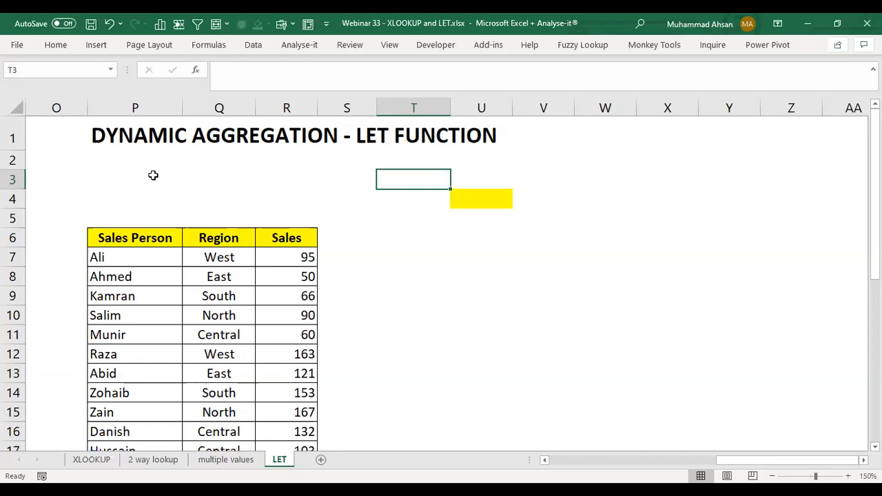
click(296, 175)
click(232, 166)
click(155, 165)
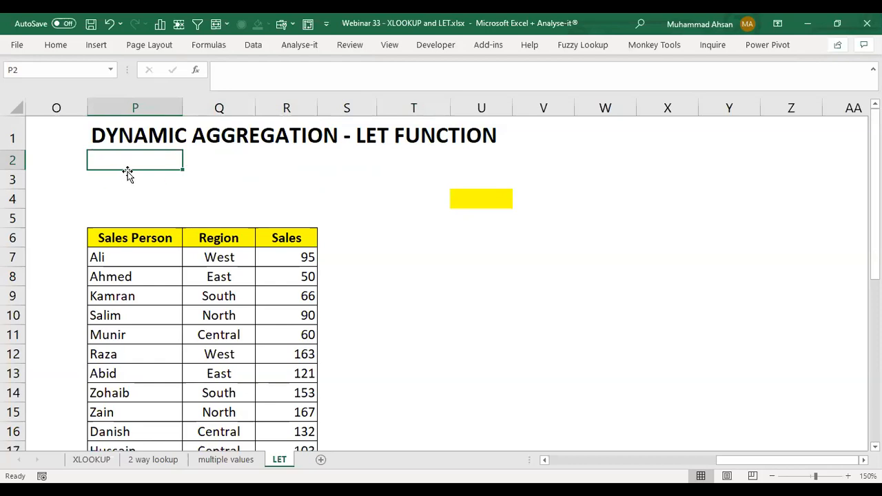
Step: Examine the Sales values in R7:R16 and the yellow result cell U4
click(287, 257)
drag(287, 258, 288, 427)
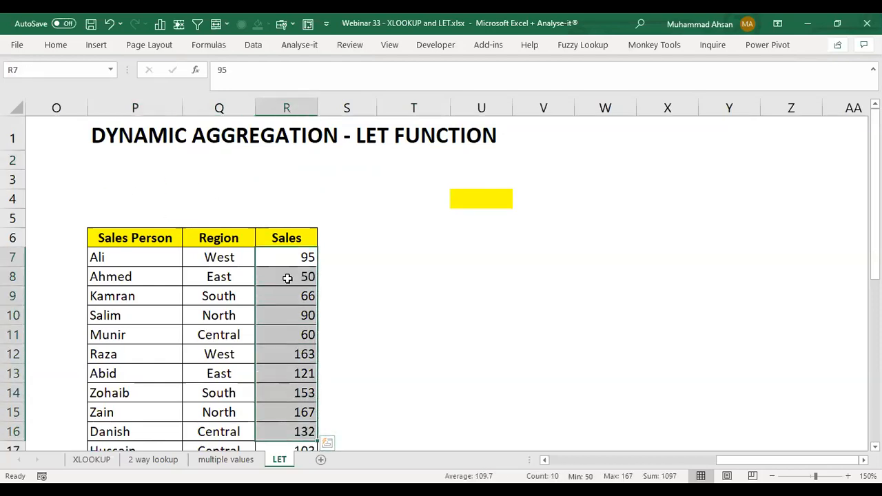
click(290, 199)
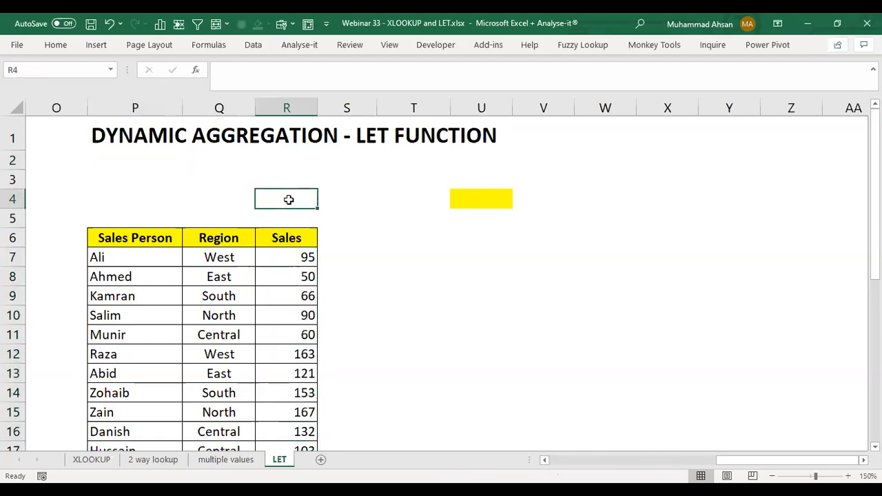
click(358, 199)
click(420, 198)
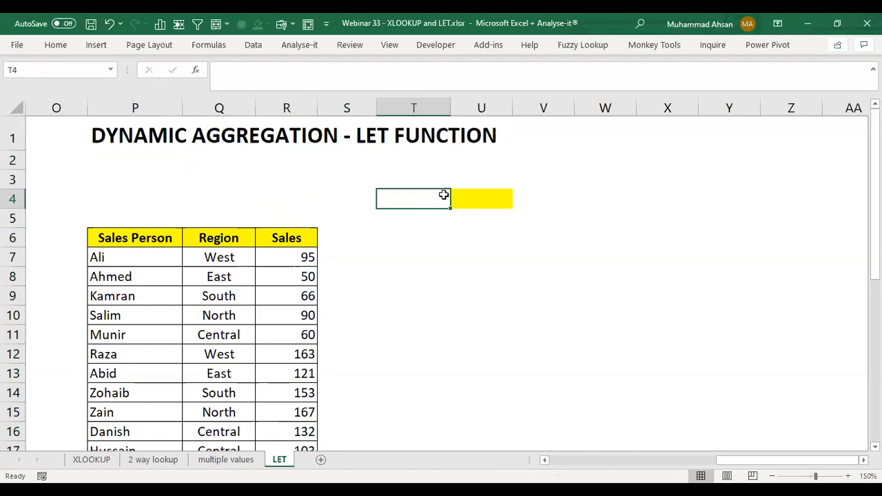
click(463, 196)
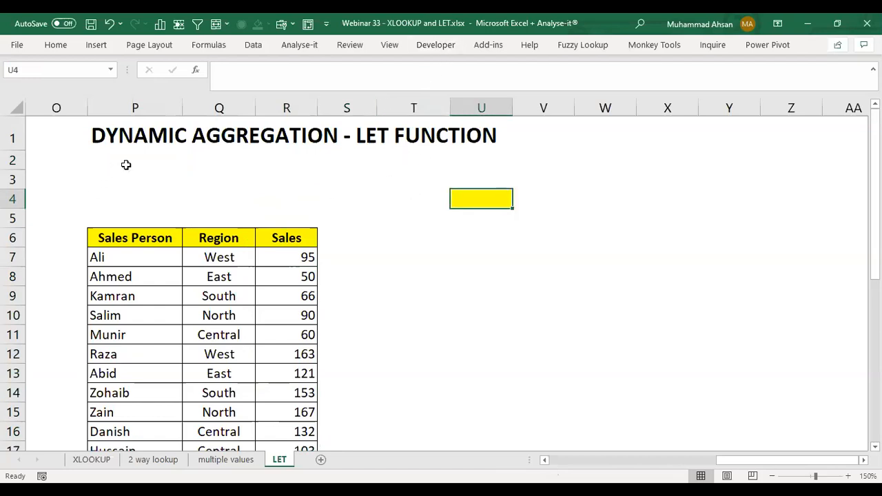
click(396, 226)
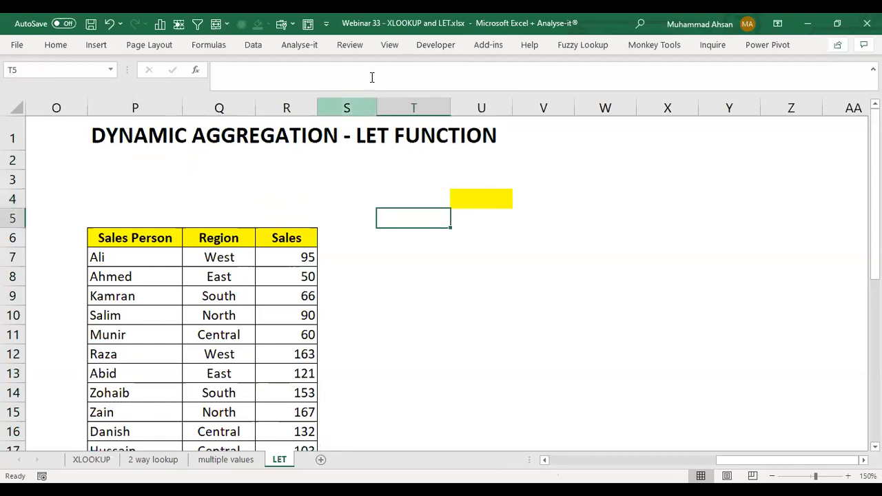
Step: Insert an Option Button form control just below the DYNAMIC AGGREGATION title, in column P
click(428, 50)
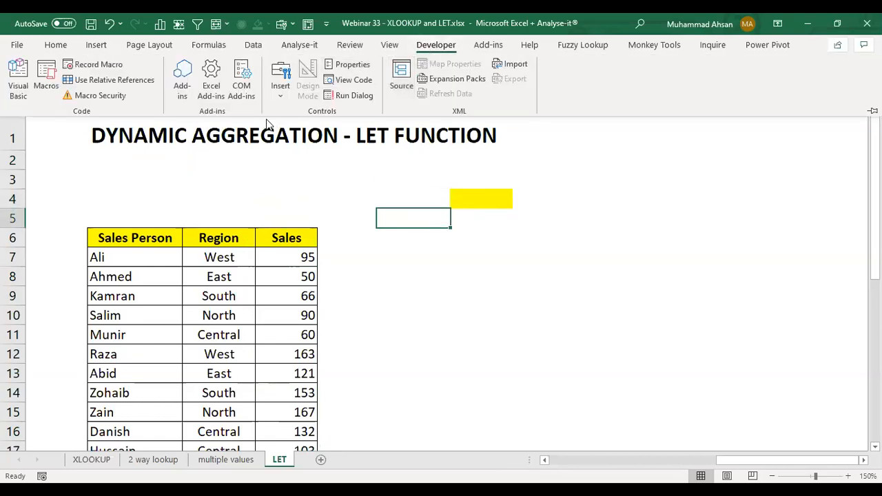
click(282, 100)
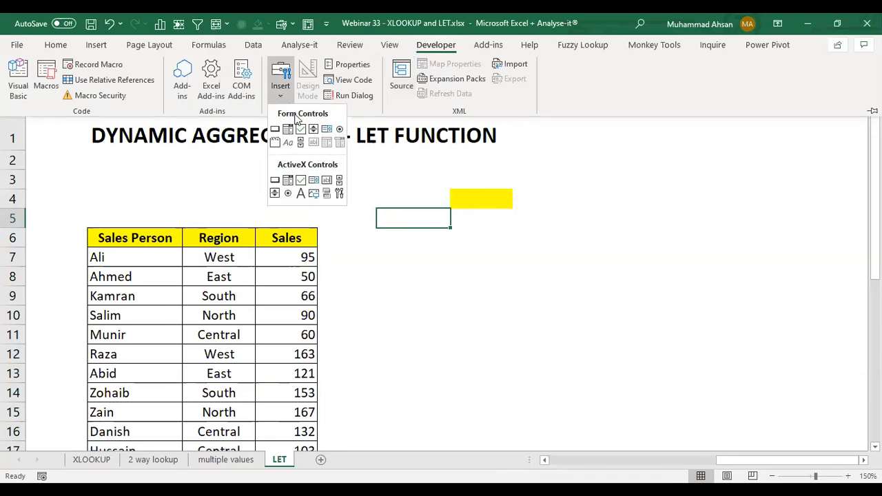
click(340, 130)
drag(95, 157, 165, 176)
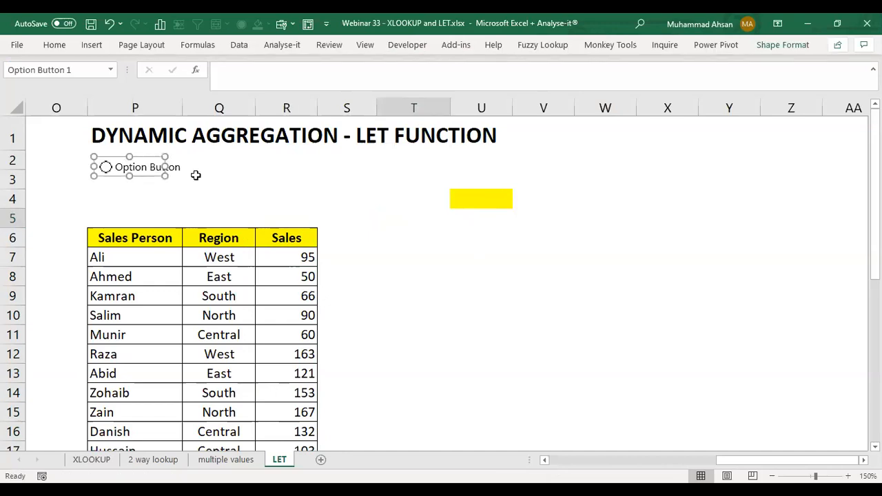
Step: Duplicate the option button three times and arrange the copies in a row beside the original
key(ctrl+d)
drag(165, 178, 239, 162)
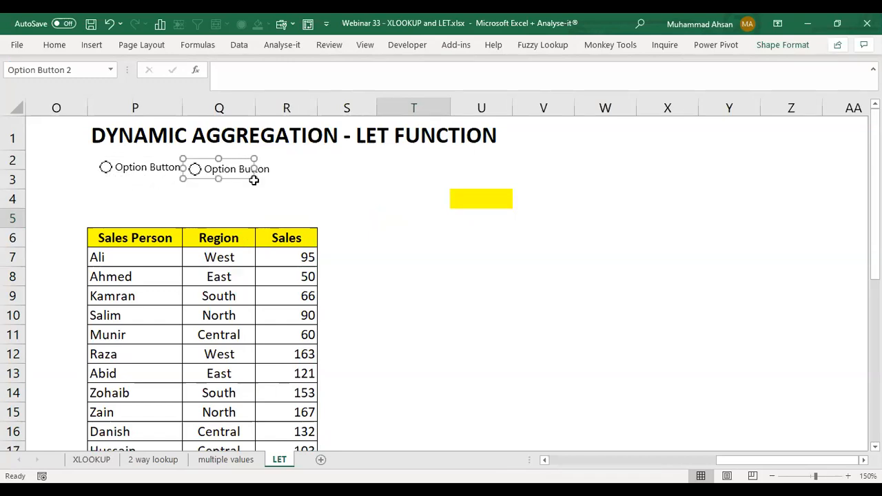
key(ctrl+d)
drag(245, 193, 321, 179)
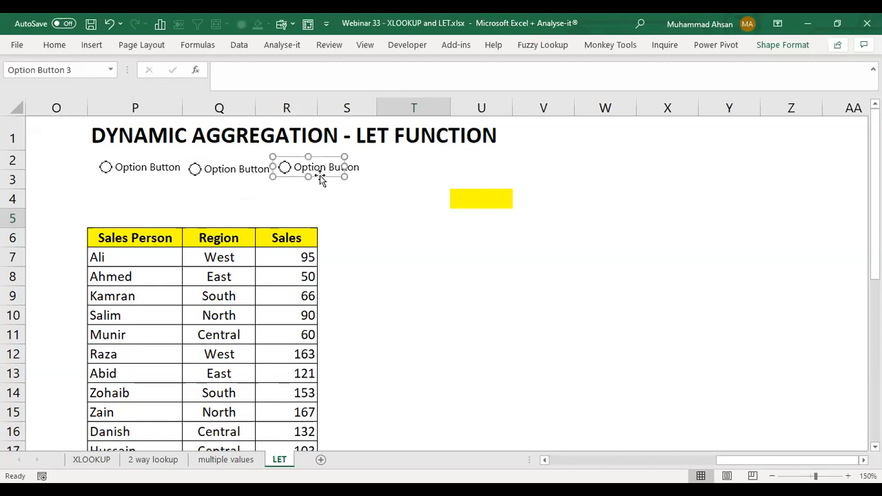
key(ctrl+d)
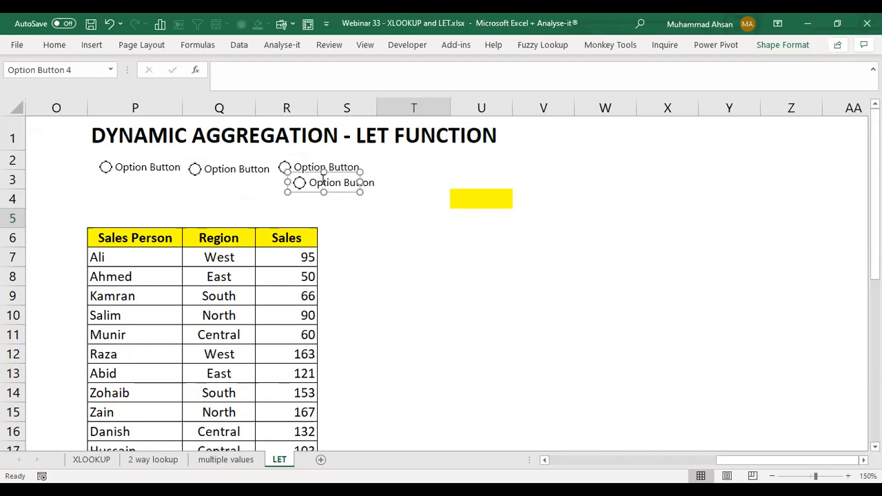
drag(334, 191, 406, 176)
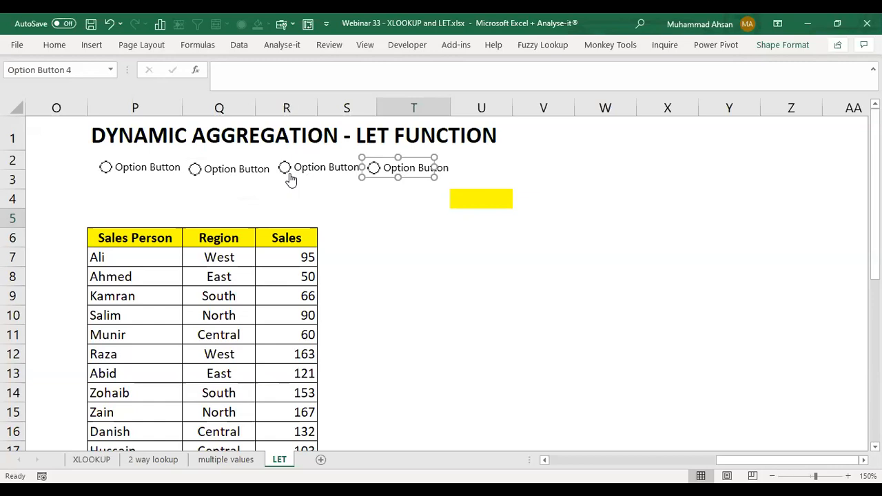
Step: Change the text of the first option button to Total and the second to Max
ctrl+click(146, 166)
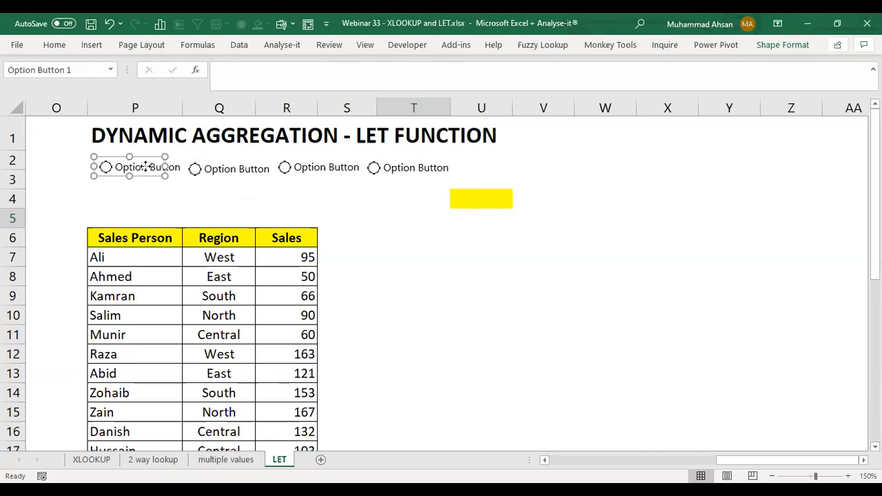
right_click(145, 167)
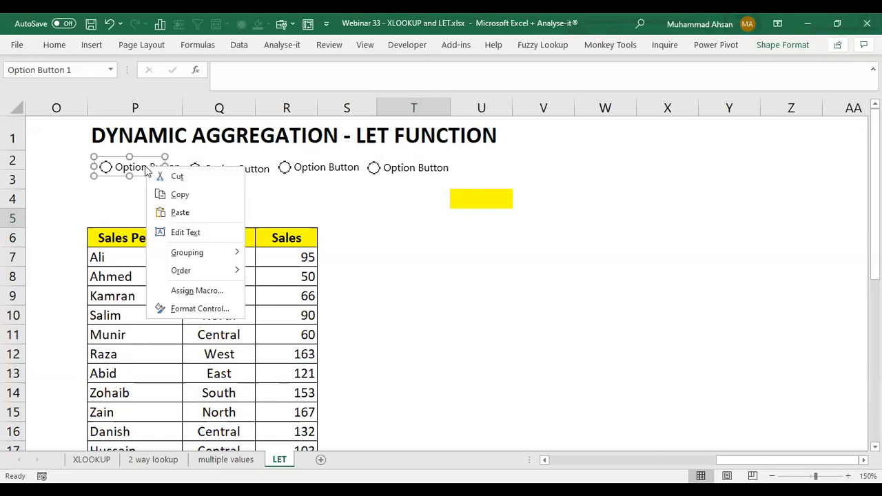
click(181, 233)
key(shift+End)
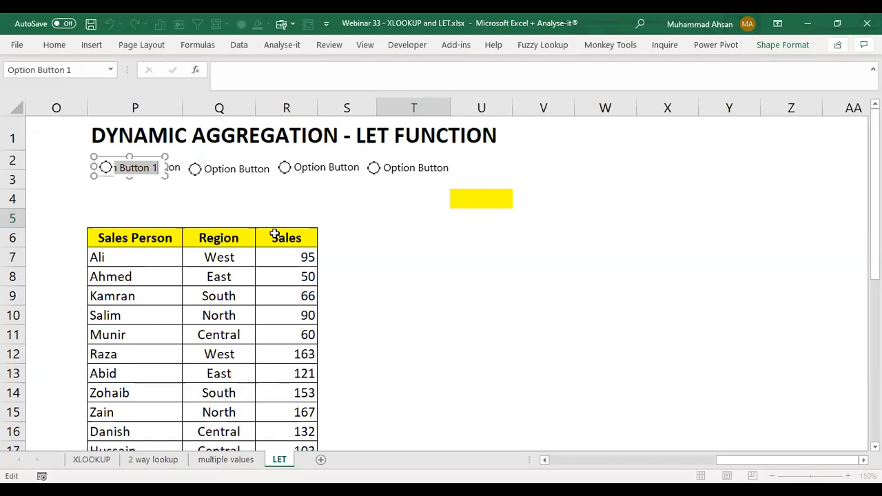
text(Total)
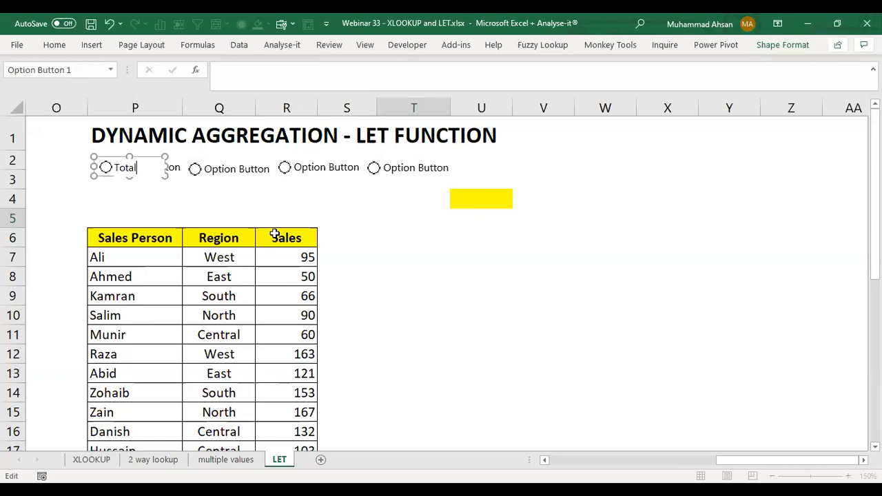
right_click(239, 172)
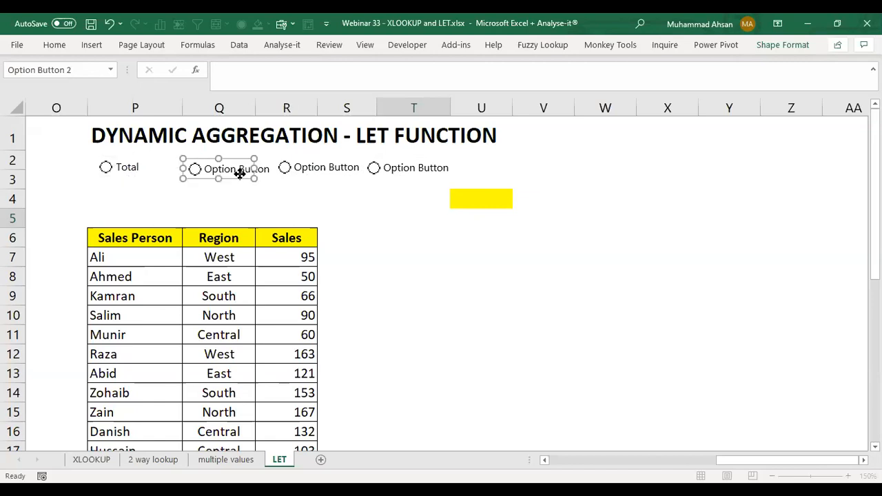
click(296, 239)
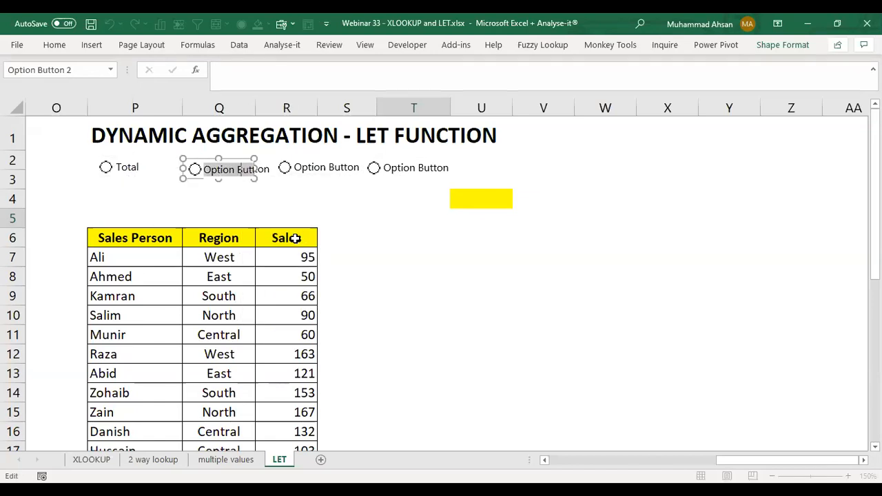
text(Max)
Step: Change the text of the third option button to Min and the fourth to Average
ctrl+click(304, 172)
right_click(303, 171)
click(364, 235)
key(ctrl+a)
text(Min)
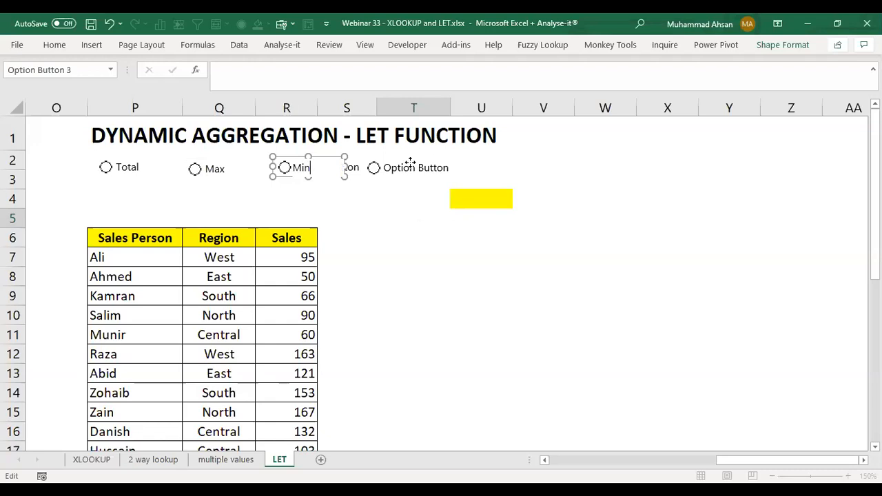
ctrl+click(410, 163)
right_click(411, 162)
click(451, 228)
key(ctrl+a)
text(Average)
click(414, 235)
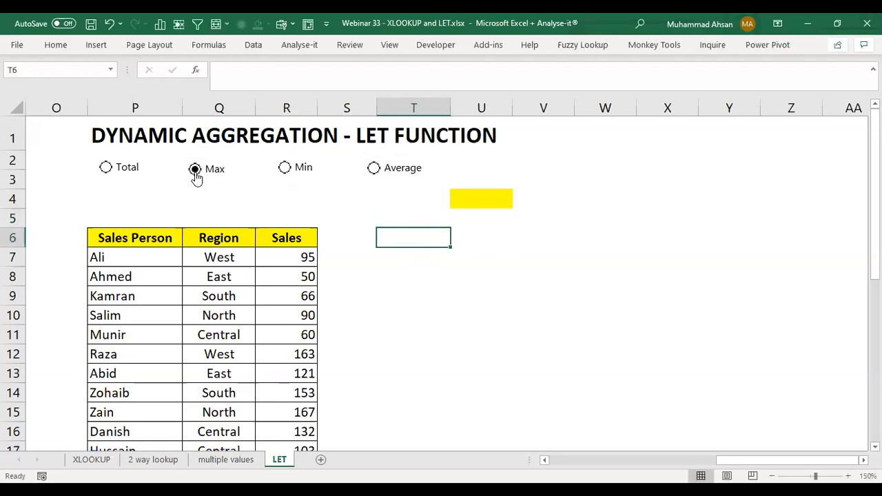
Step: Highlight the Sales figures in R7:R16 as the data for the Total, Max, Min and Average options
click(292, 204)
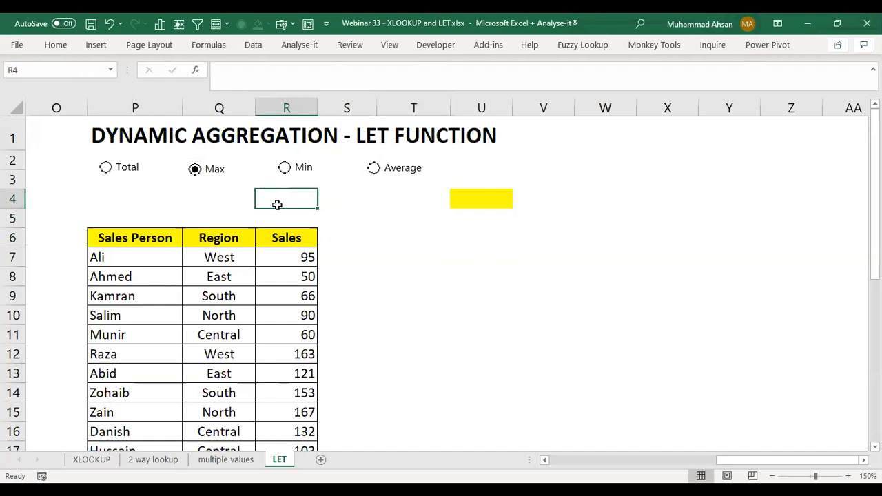
drag(281, 258, 288, 422)
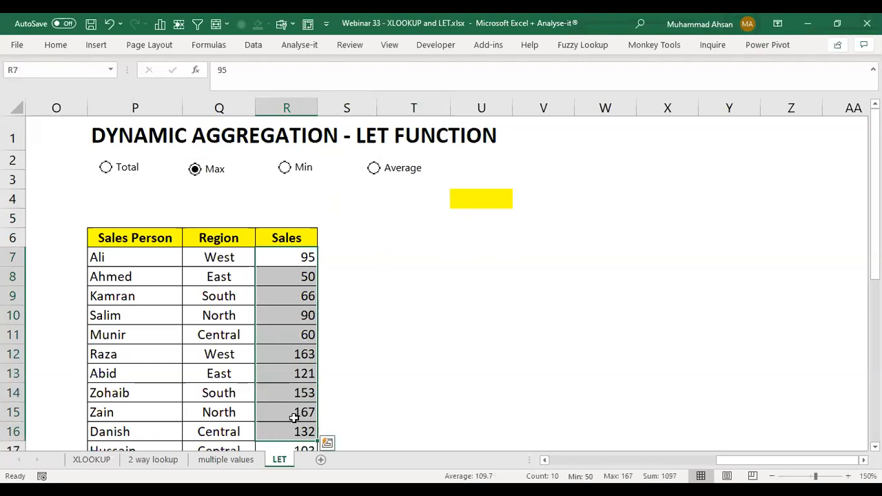
Step: Choose the Min and Average options in turn, highlighting the Sales figures in R7:R17 as the data each one covers
click(285, 169)
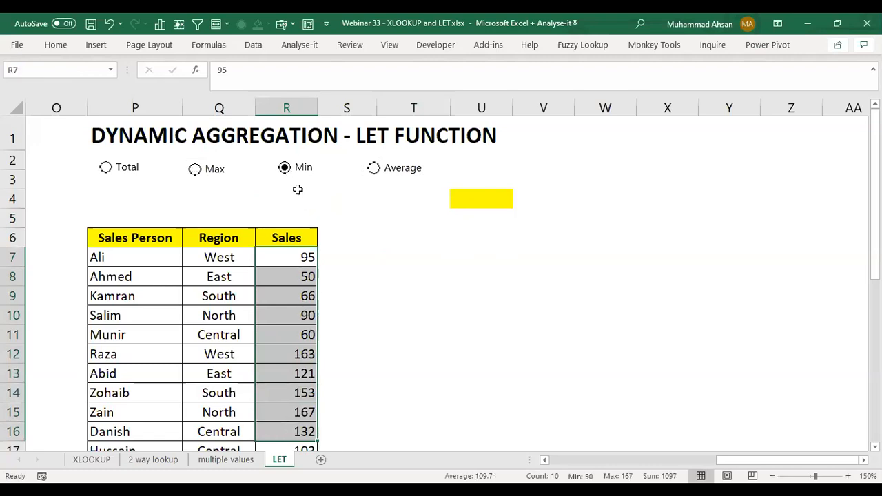
click(295, 201)
drag(280, 255, 285, 449)
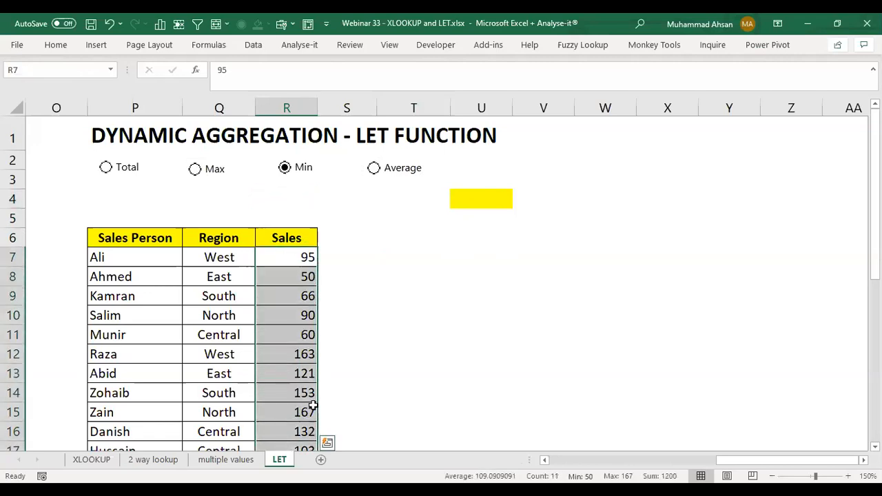
click(376, 171)
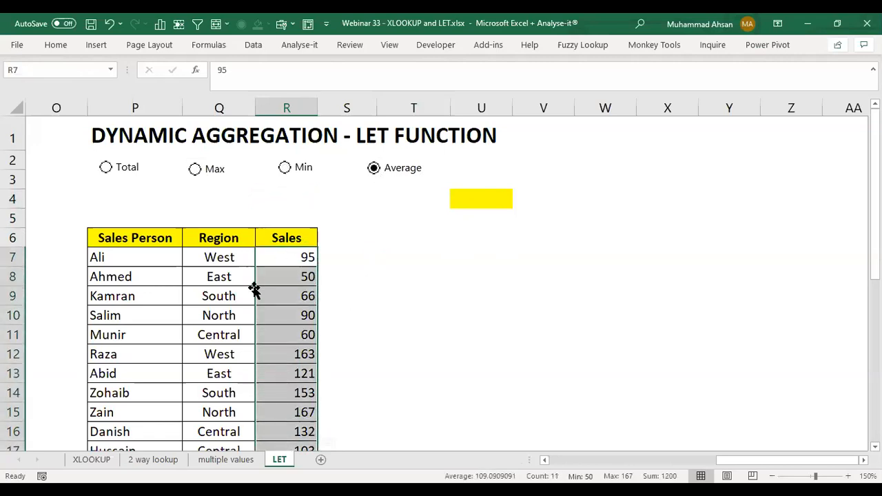
drag(282, 256, 286, 448)
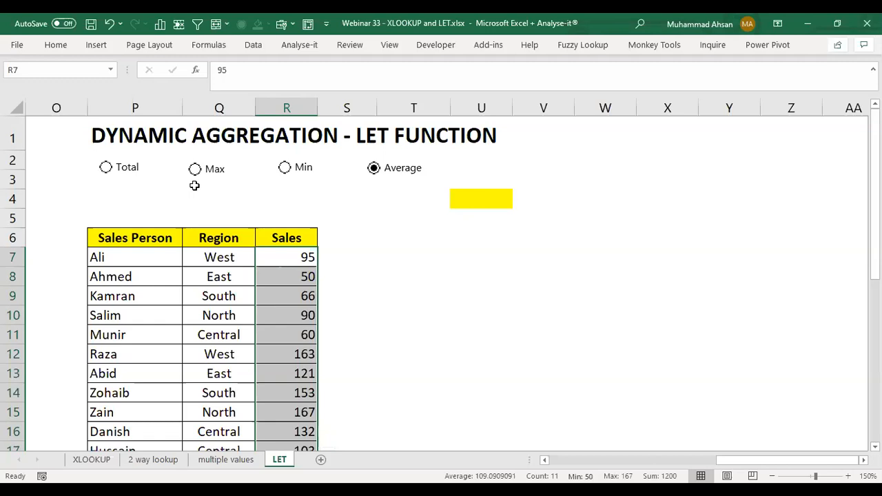
Step: Cycle through the Total, Max, Min and Average option buttons, finishing on Total
click(114, 172)
click(315, 199)
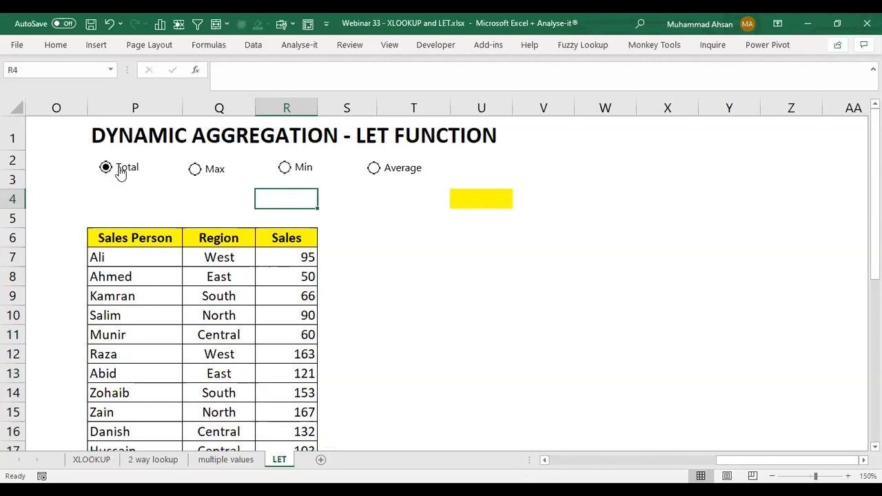
click(215, 170)
click(283, 168)
click(360, 165)
click(373, 168)
click(126, 172)
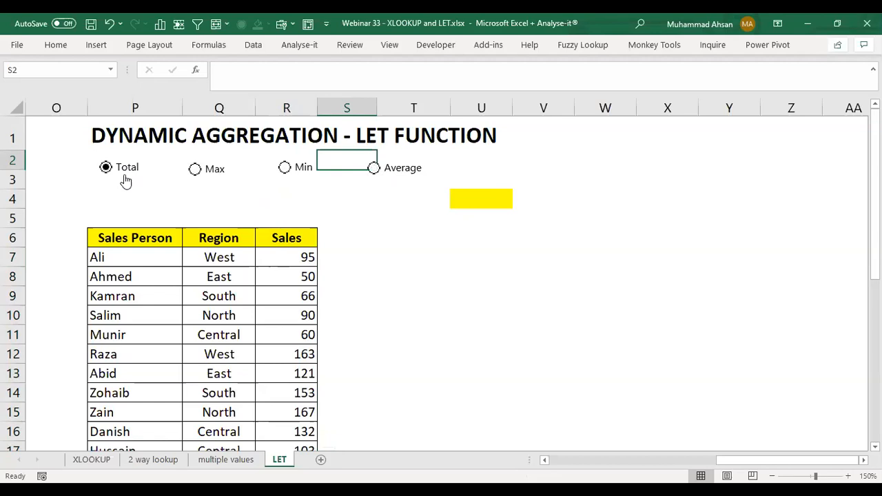
Step: Link the Total option button's control value to cell $U$4
ctrl+click(123, 169)
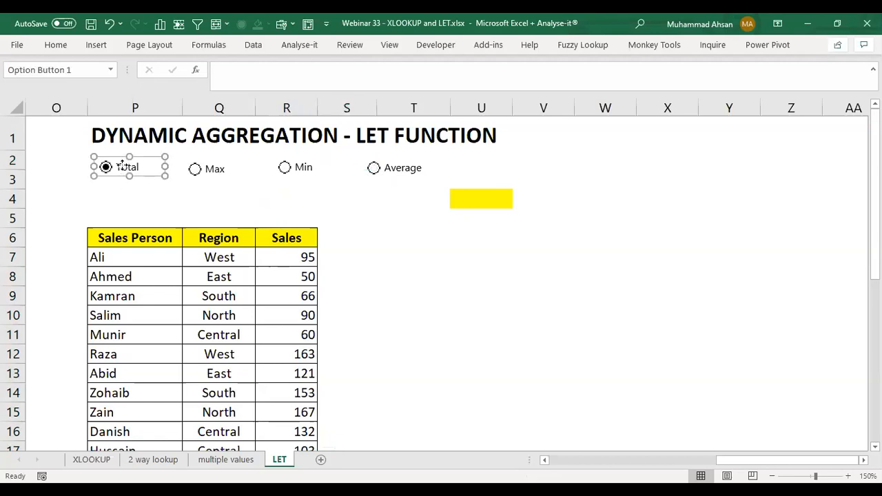
right_click(123, 168)
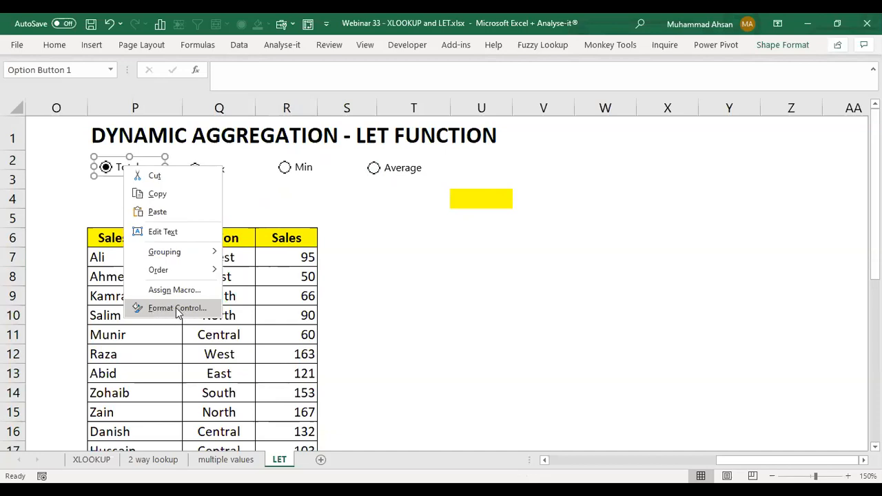
click(177, 308)
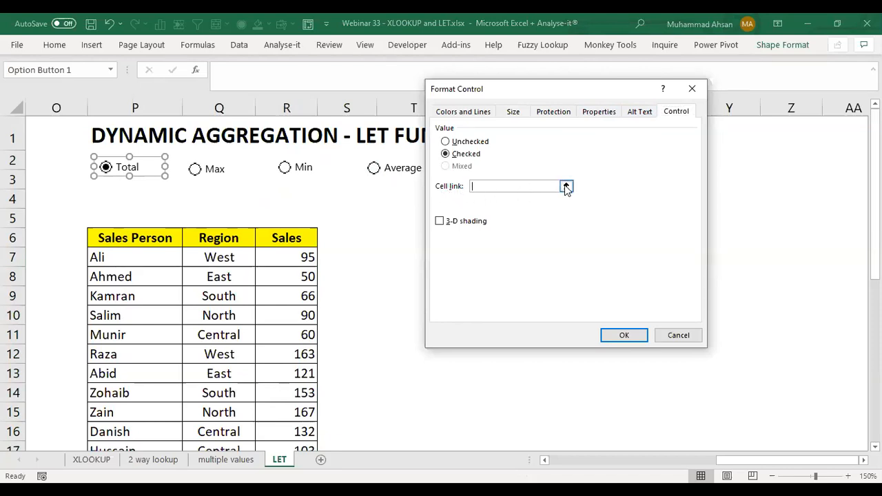
click(567, 186)
click(481, 199)
click(699, 107)
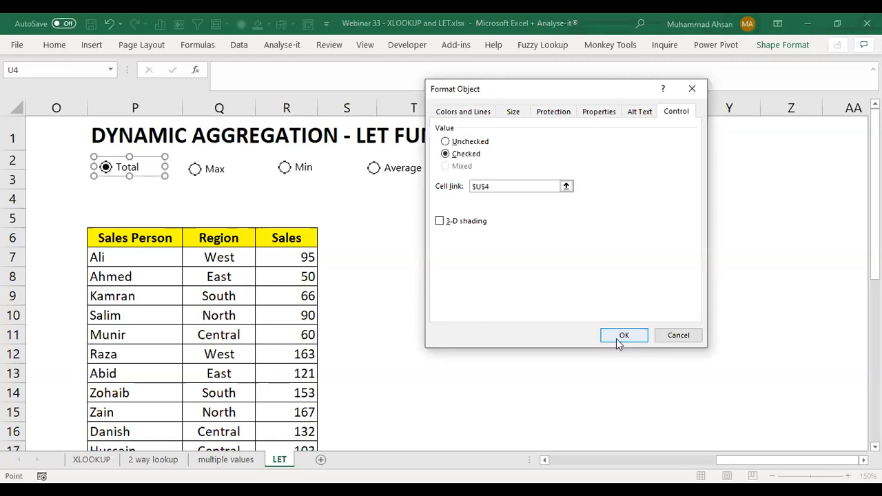
click(624, 335)
Step: Test the linked cell U4 by choosing each option button in both directions, finishing on Total
click(206, 174)
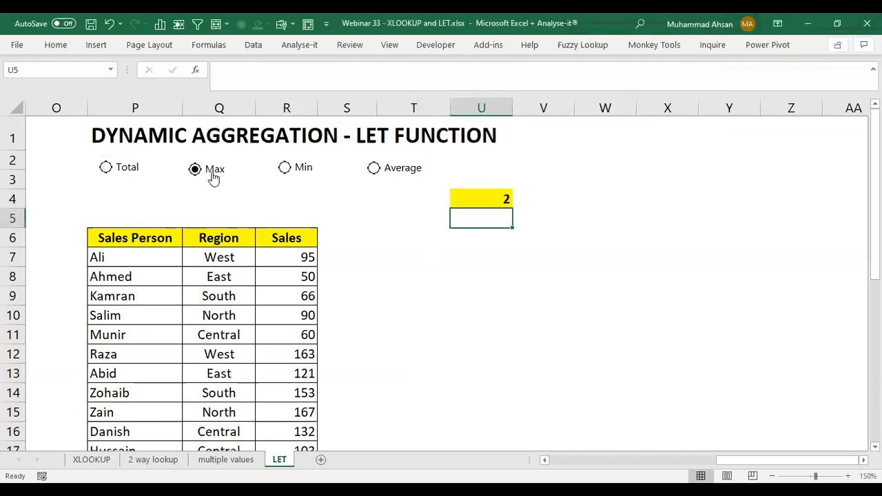
click(282, 172)
click(372, 169)
click(297, 175)
click(216, 177)
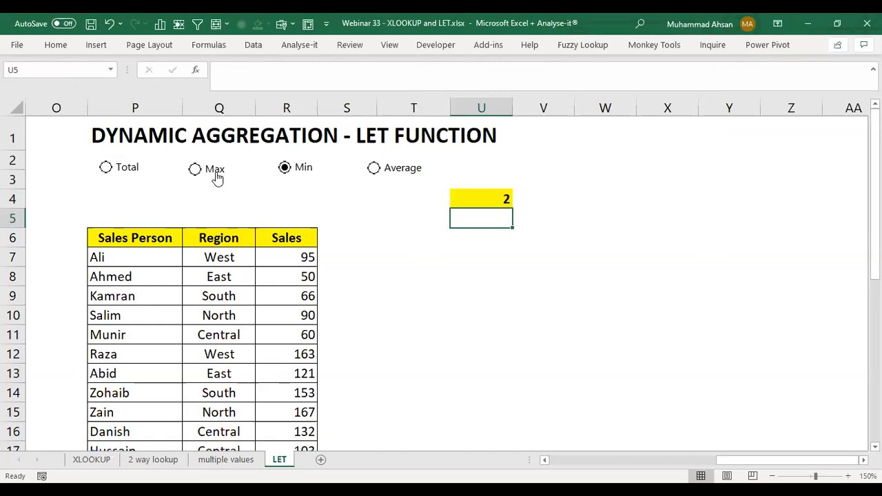
click(464, 199)
click(392, 172)
click(307, 175)
click(208, 174)
click(135, 175)
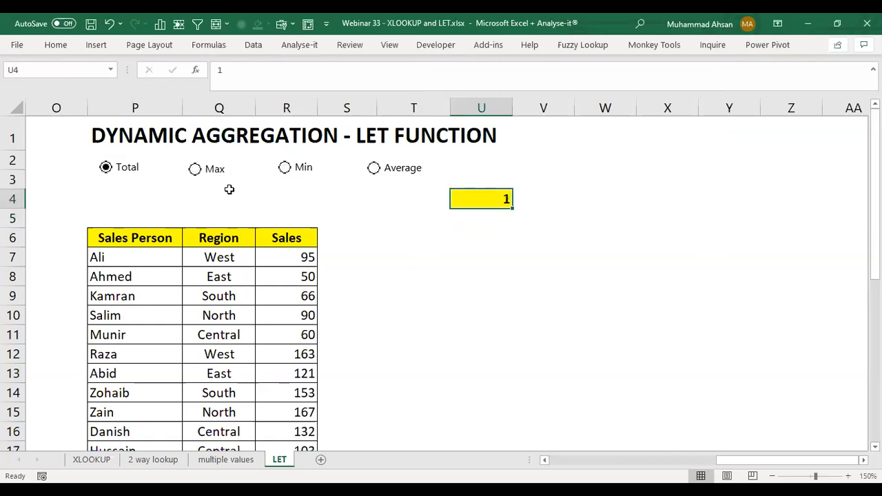
Step: Move the Total and Max option buttons closer together and line them up in one row
ctrl+click(129, 174)
ctrl+click(130, 174)
ctrl+click(135, 168)
drag(135, 167, 151, 172)
ctrl+click(197, 169)
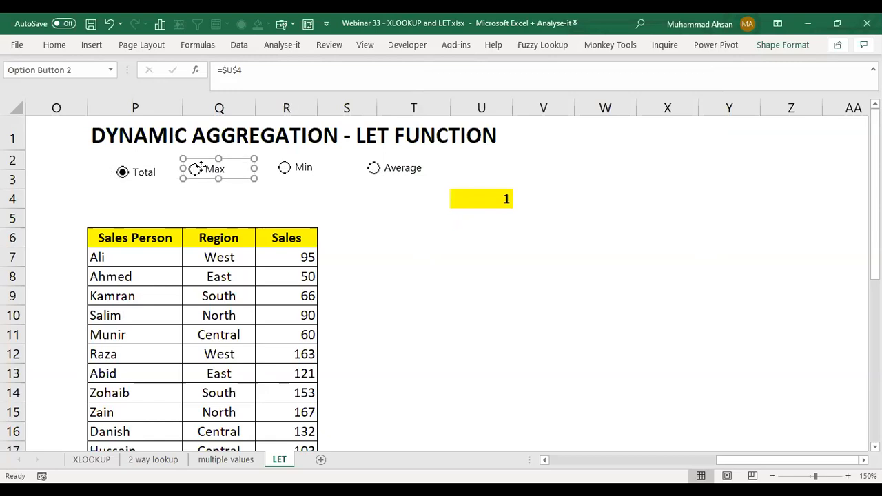
click(198, 166)
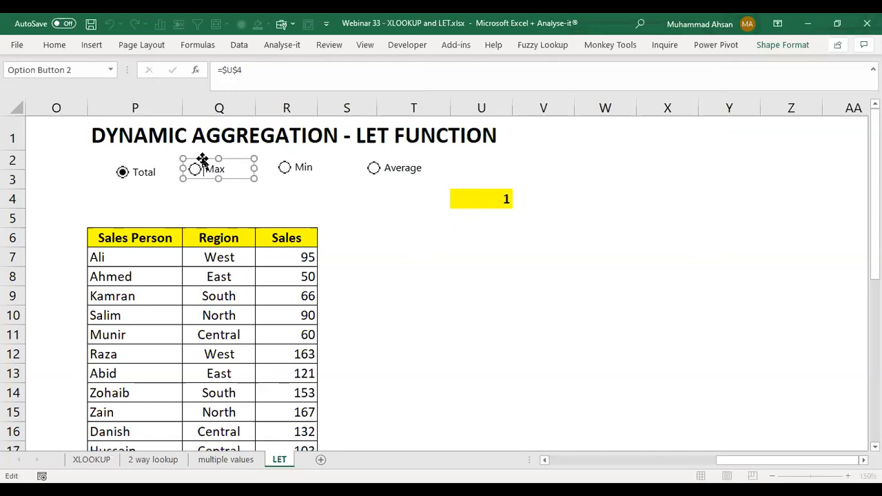
click(276, 200)
ctrl+click(210, 168)
drag(203, 157, 193, 161)
Step: Move the Min and Average option buttons closer to Max so the four form a compact row
right_click(294, 160)
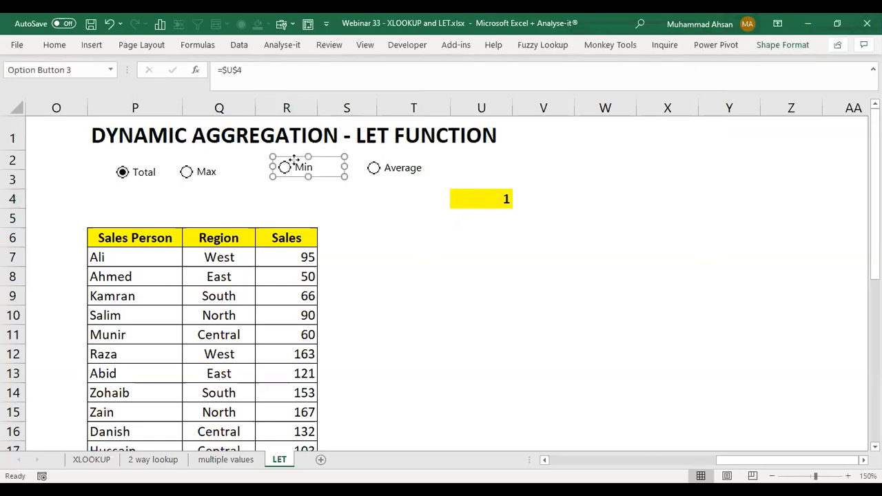
drag(294, 160, 262, 166)
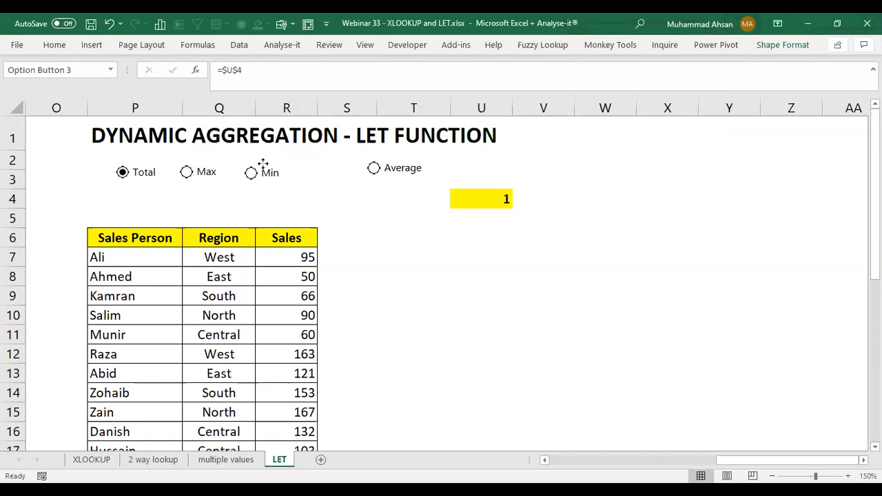
ctrl+click(373, 167)
drag(372, 167, 304, 173)
click(410, 214)
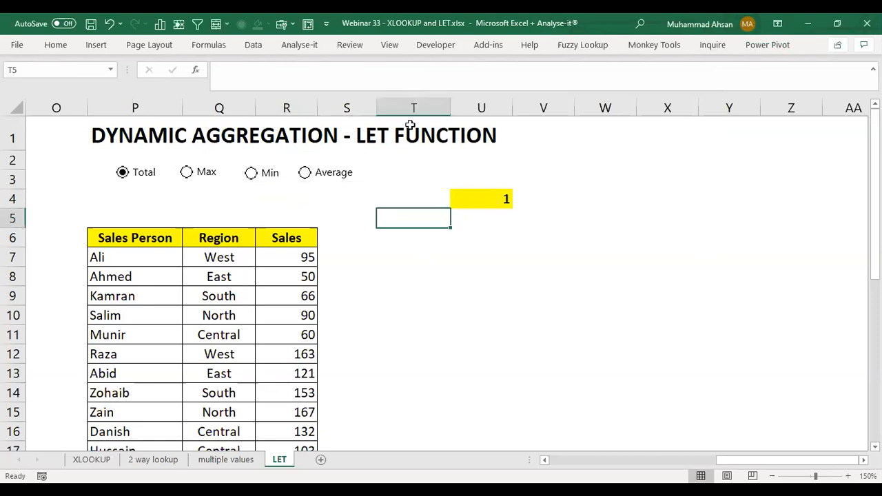
Step: Draw a form-control group box around the four option buttons
click(431, 49)
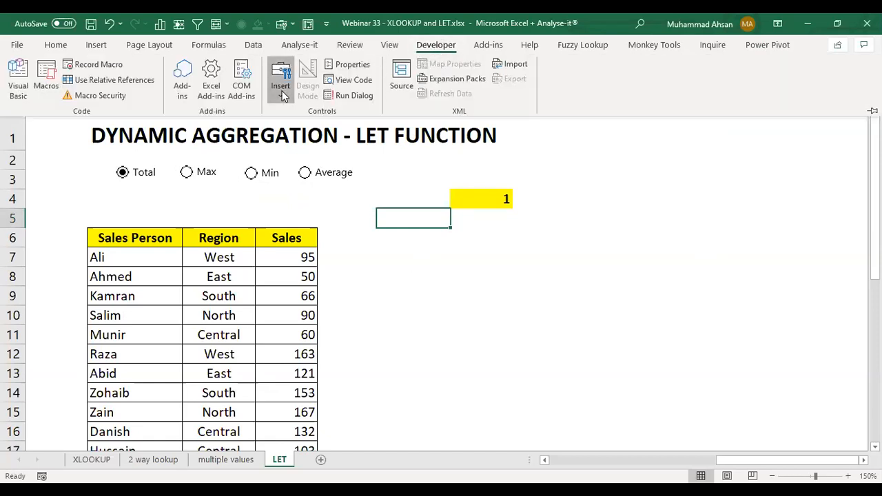
click(281, 90)
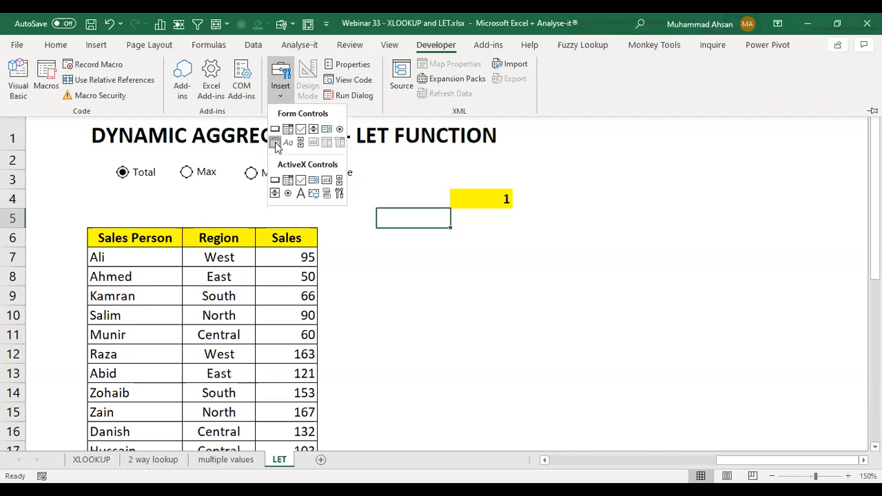
click(275, 143)
mouse_move(82, 155)
mouse_down()
mouse_move(311, 197)
mouse_move(385, 200)
mouse_up()
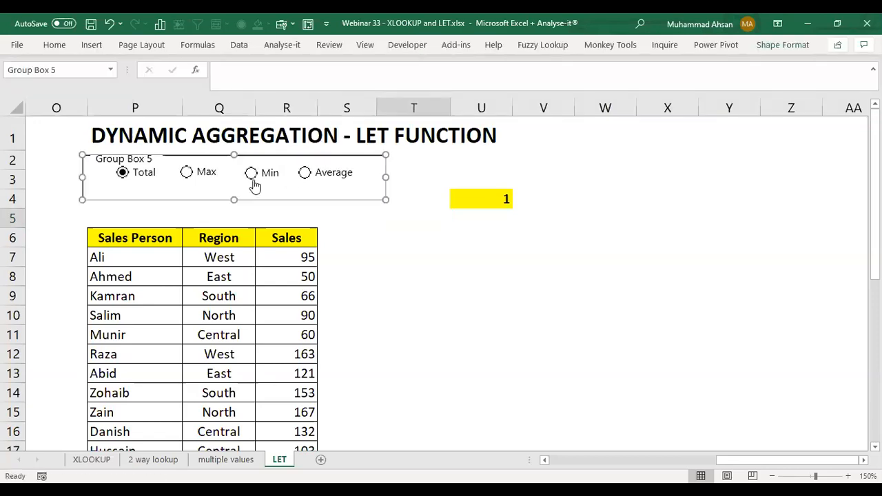
Step: Change the group box caption to Display
click(138, 158)
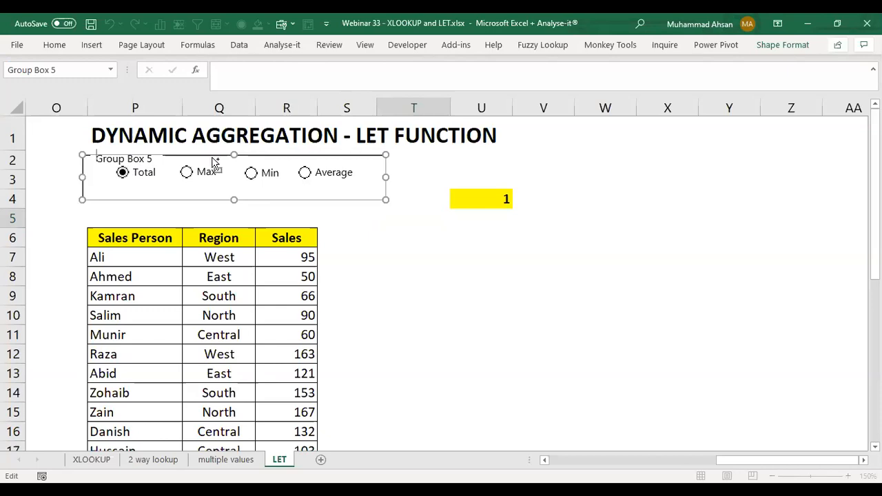
key(ctrl+a)
text(Disaply)
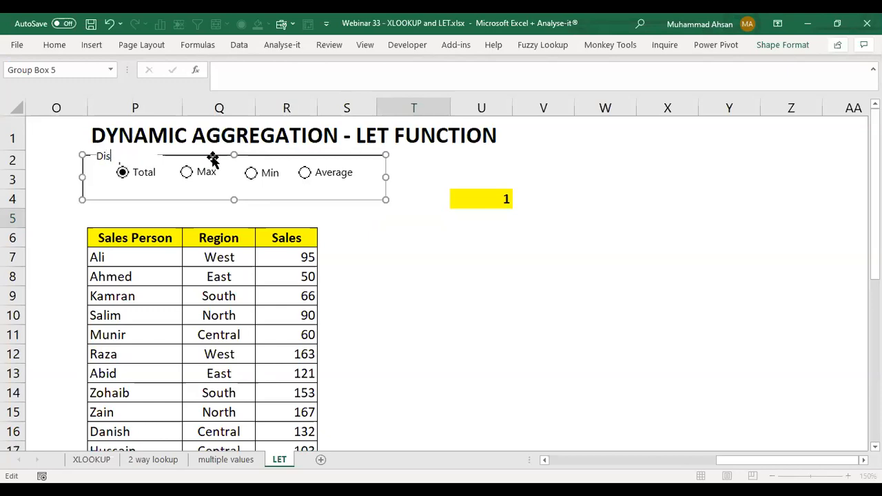
key(BackSpace)
key(BackSpace)
key(BackSpace)
key(BackSpace)
text(play)
click(377, 218)
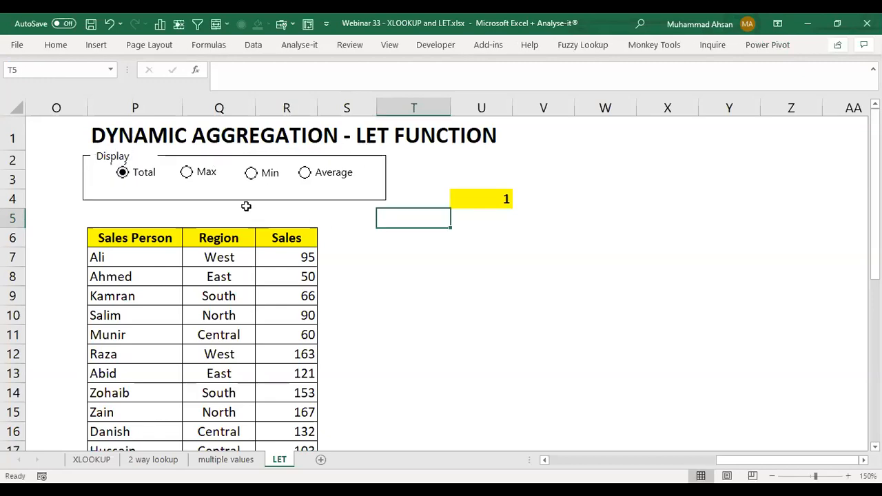
Step: Nudge the Display group box slightly up and to the right around the option buttons
click(182, 152)
click(133, 150)
click(118, 154)
drag(117, 154, 121, 150)
click(375, 275)
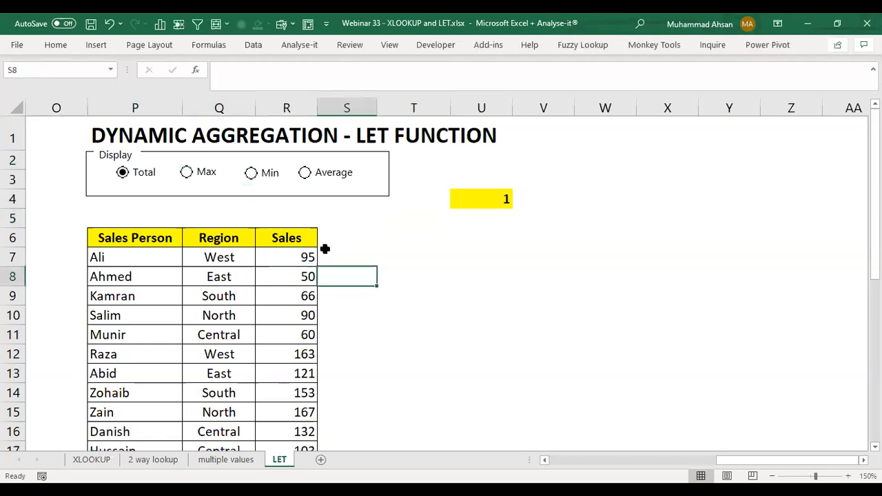
Step: Begin a LET formula in R5 and enter range as its first name on a new line
click(288, 211)
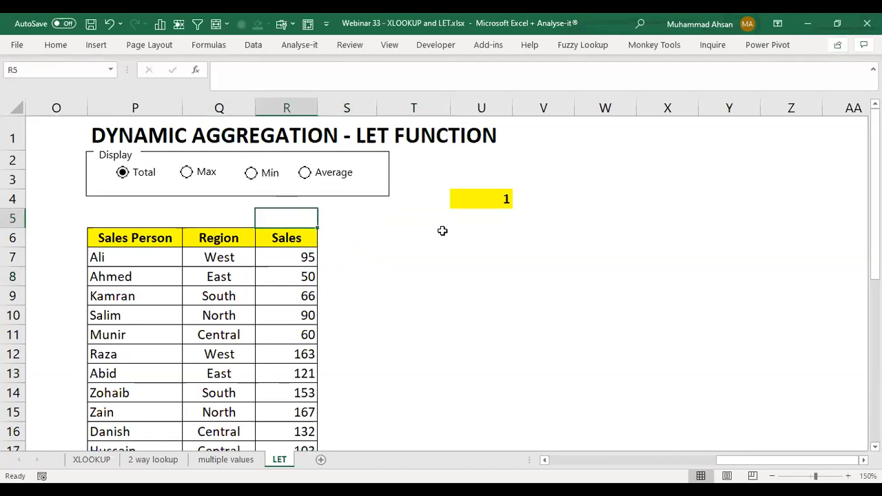
text(=)
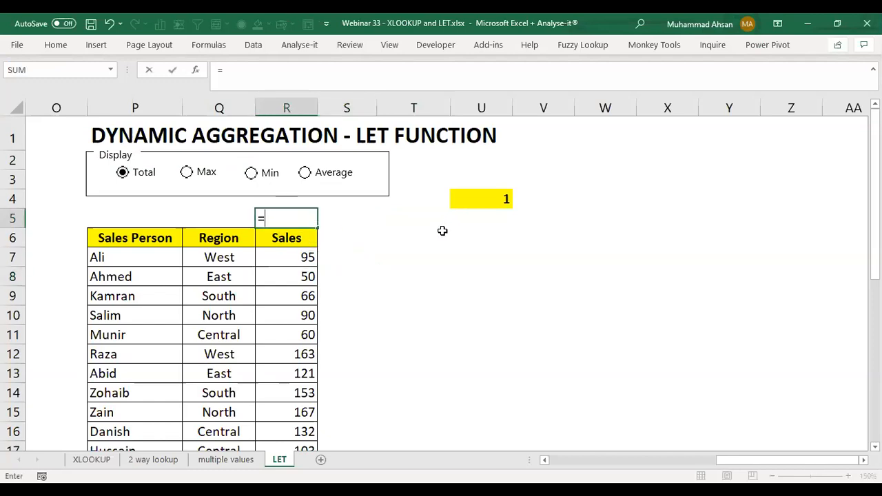
text(let)
key(Tab)
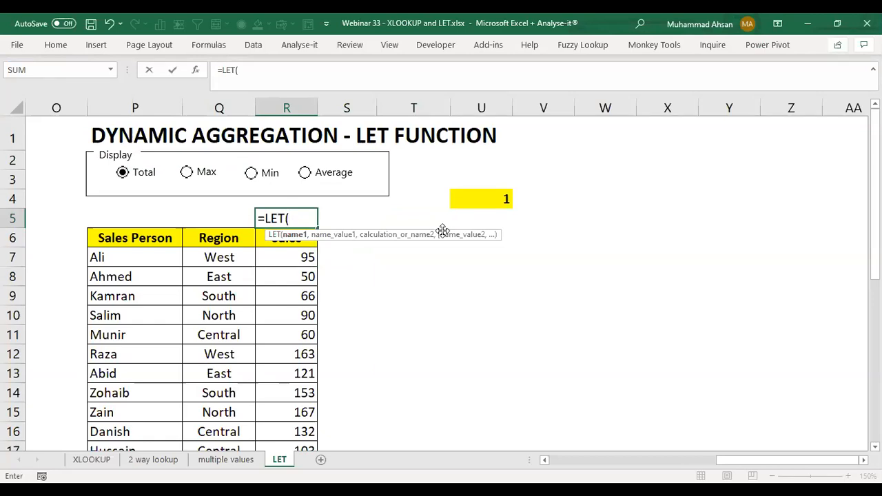
key(alt+Return)
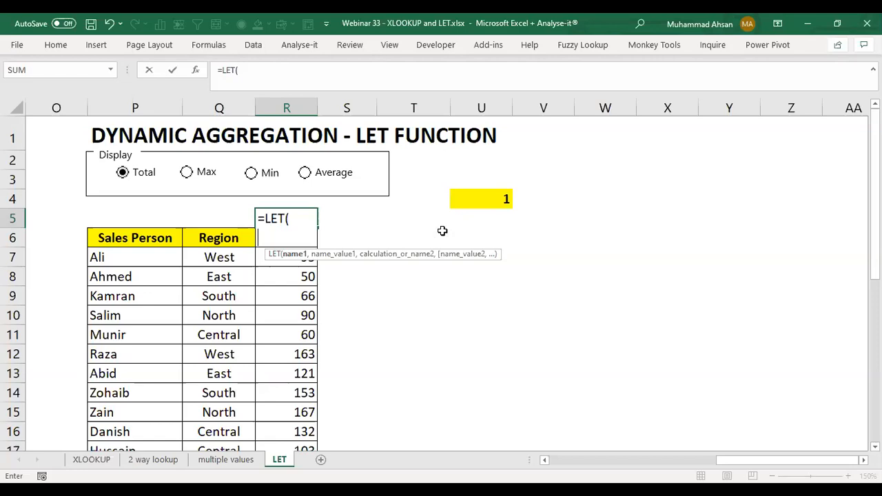
text(range)
text(,)
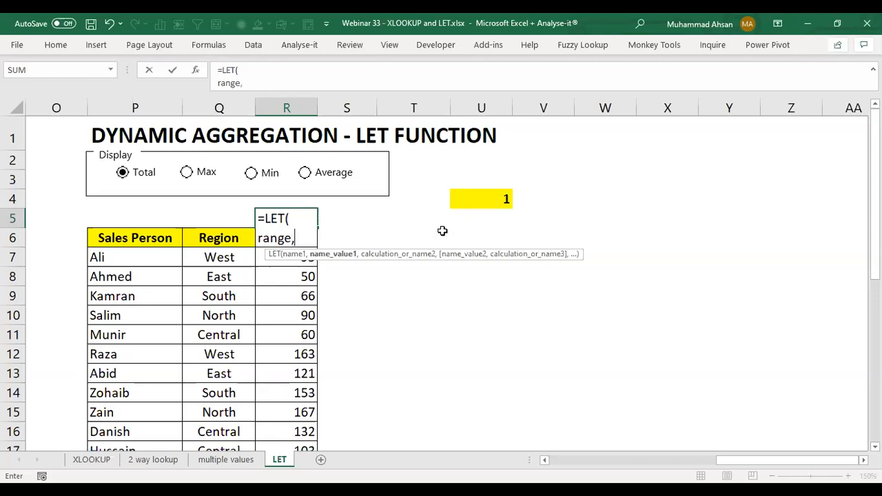
Step: Assign the Sales cells R7:R17 as the value of range in the LET formula and start a new formula line
key(Left)
key(Down)
key(Down)
key(Right)
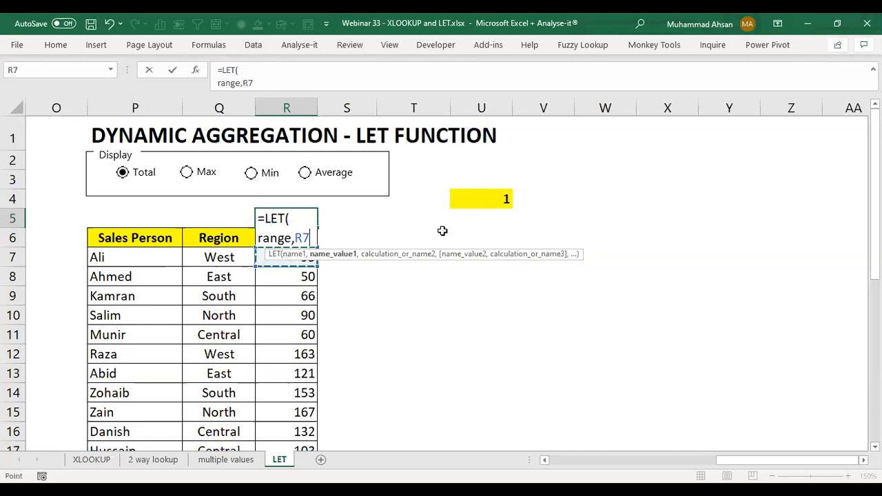
key(ctrl+shift+Down)
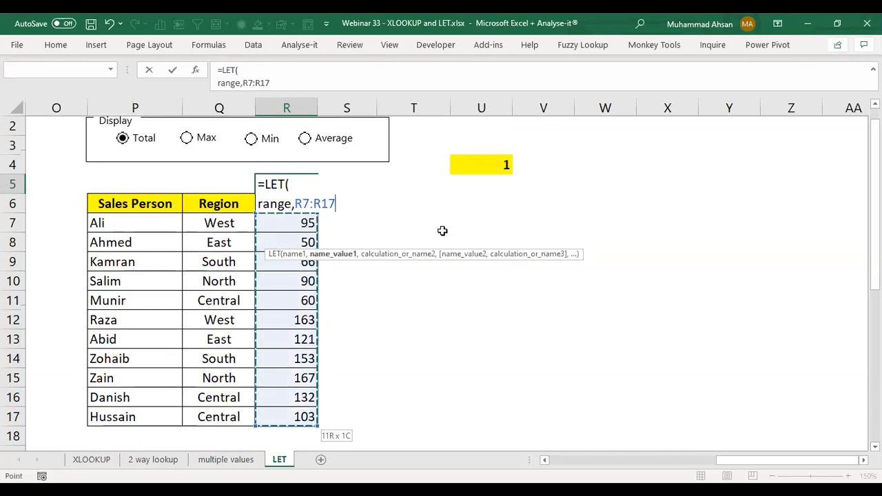
text(,)
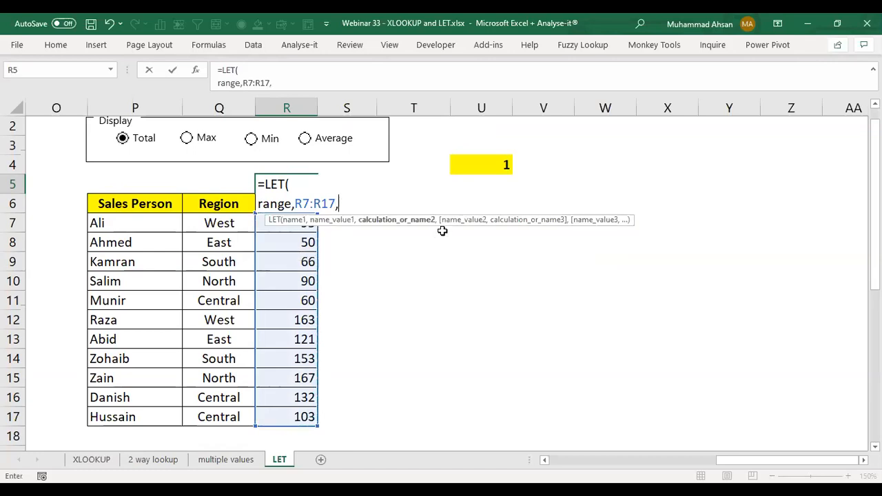
key(alt+Return)
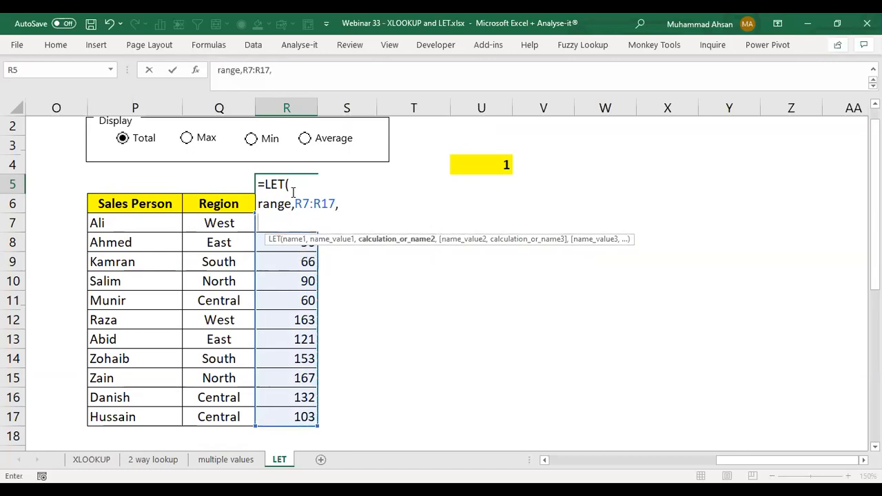
drag(298, 199, 334, 204)
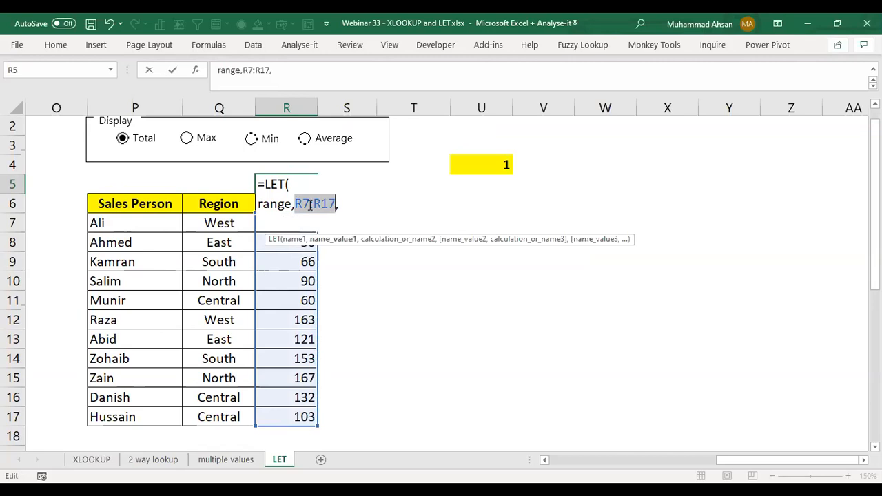
drag(260, 205, 292, 203)
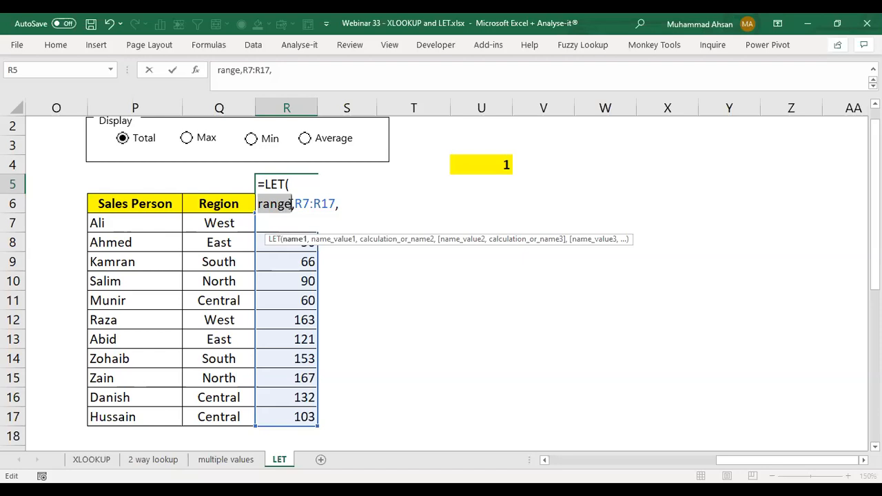
click(284, 219)
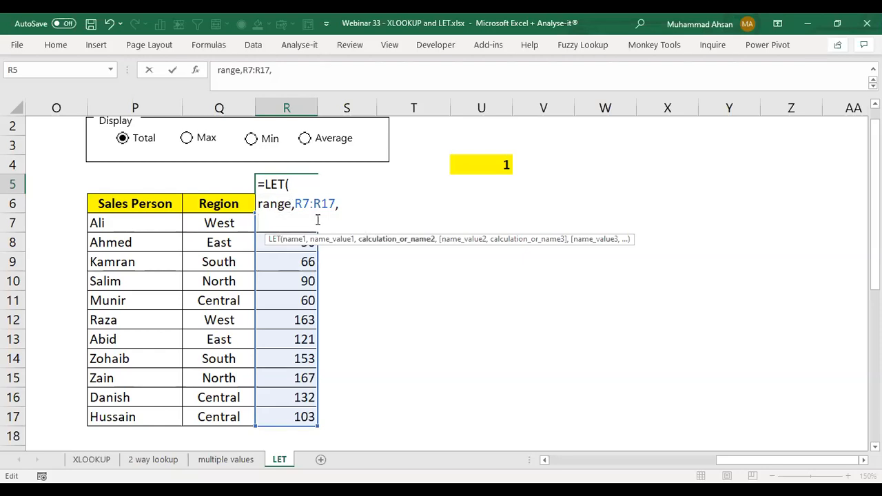
Step: Add the name select with cell U4 as its value to the LET formula and start a new formula line
text(select)
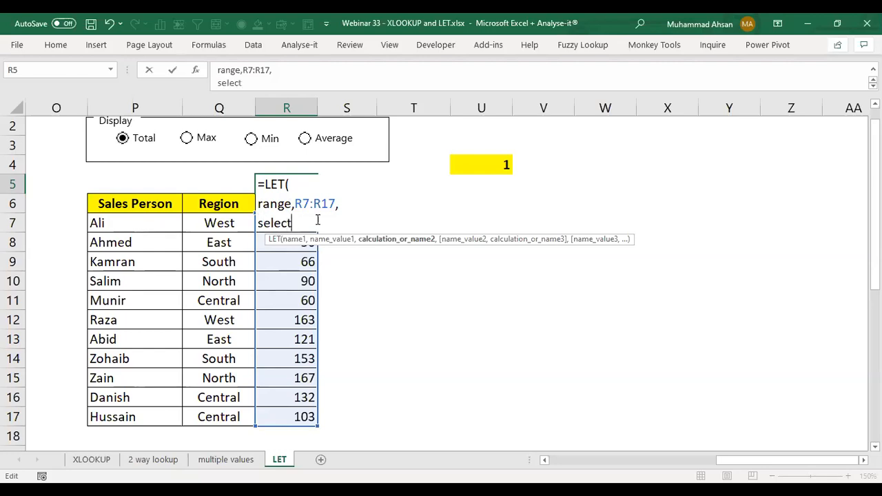
text(,)
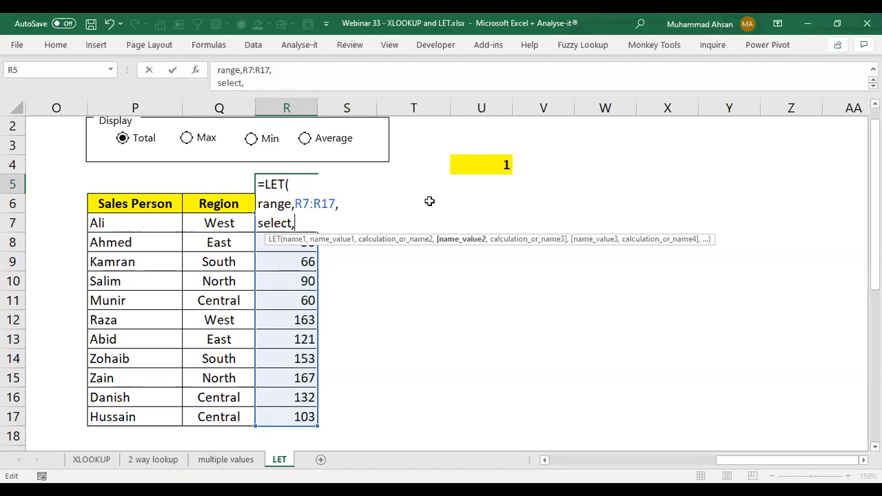
click(476, 164)
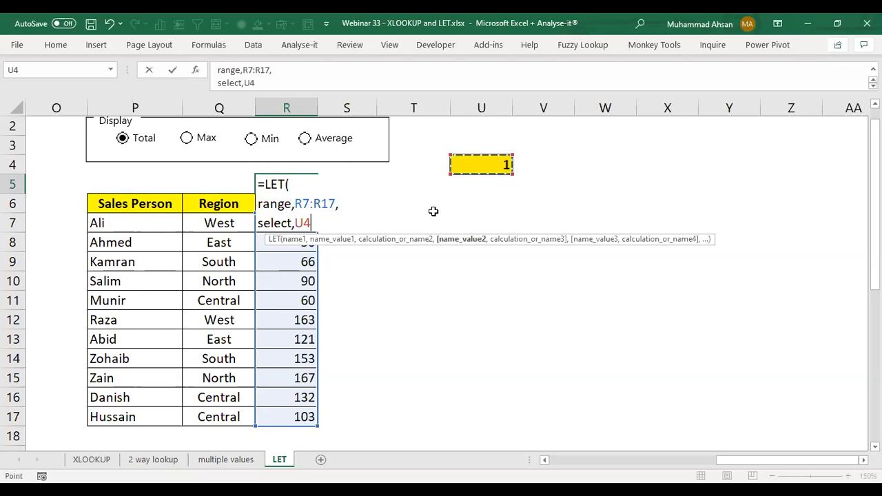
text(,)
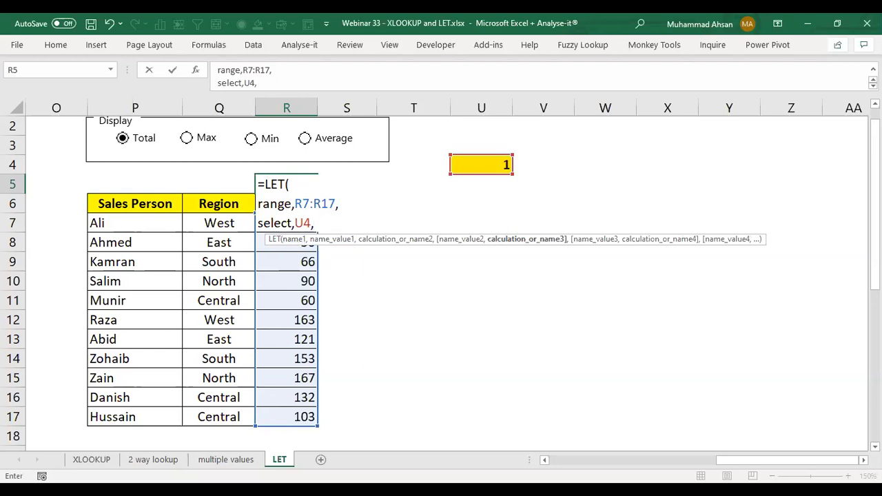
scroll(209, 176, up, 1)
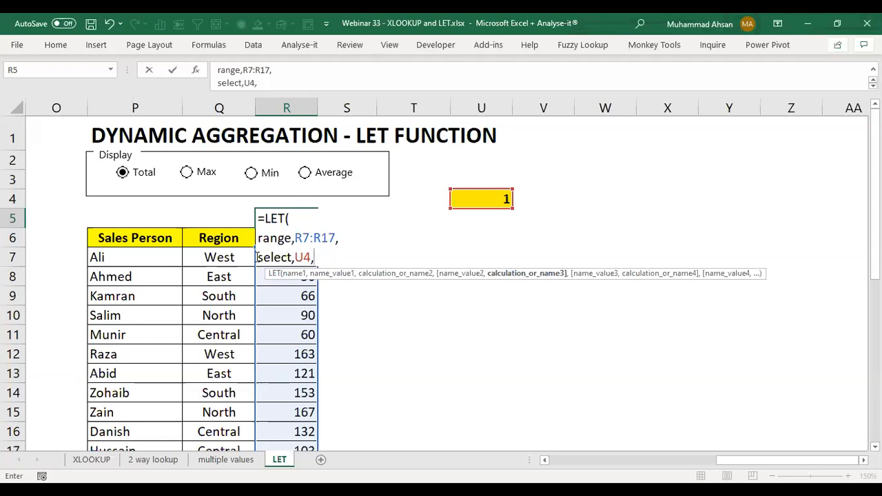
drag(257, 257, 290, 256)
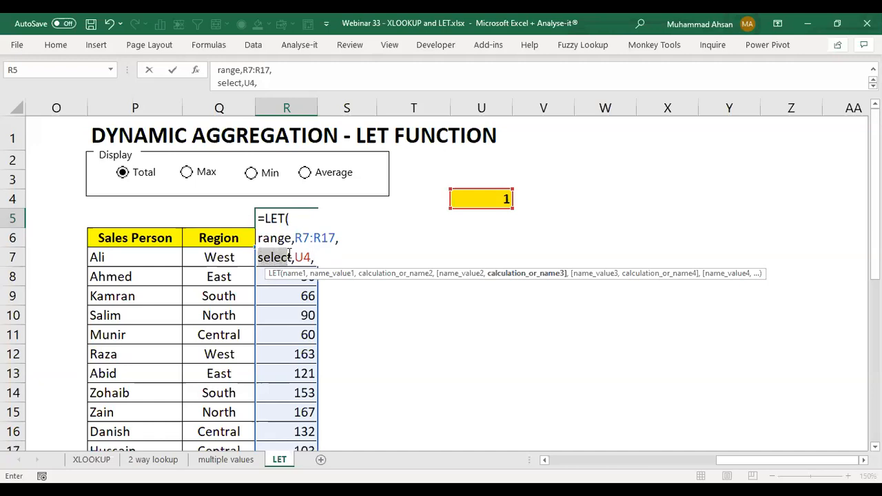
click(309, 257)
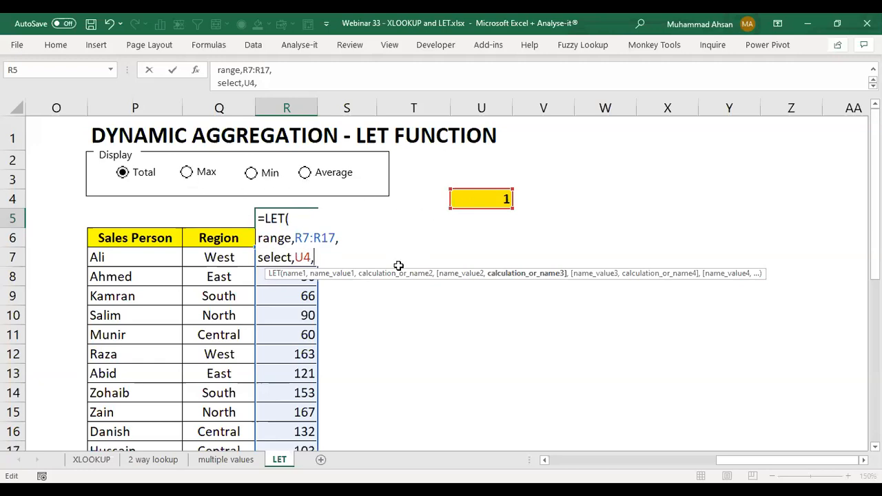
key(alt+Return)
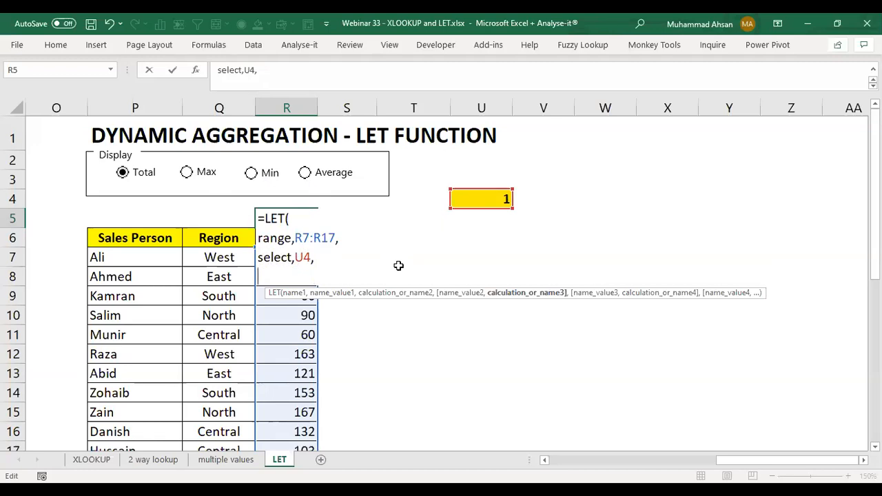
Step: Add a third LET name, calc, and begin its value with the CHOOSE function
text(a)
key(BackSpace)
text(calc)
text(,)
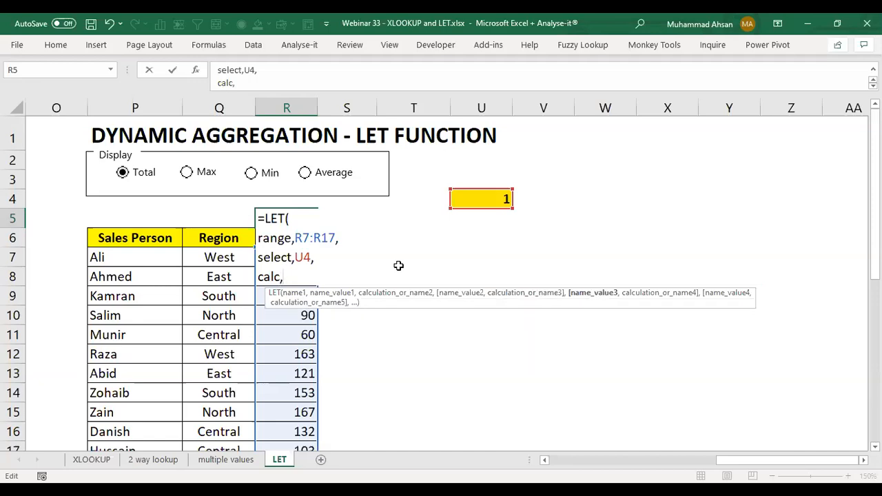
text(c)
text(ho)
key(Tab)
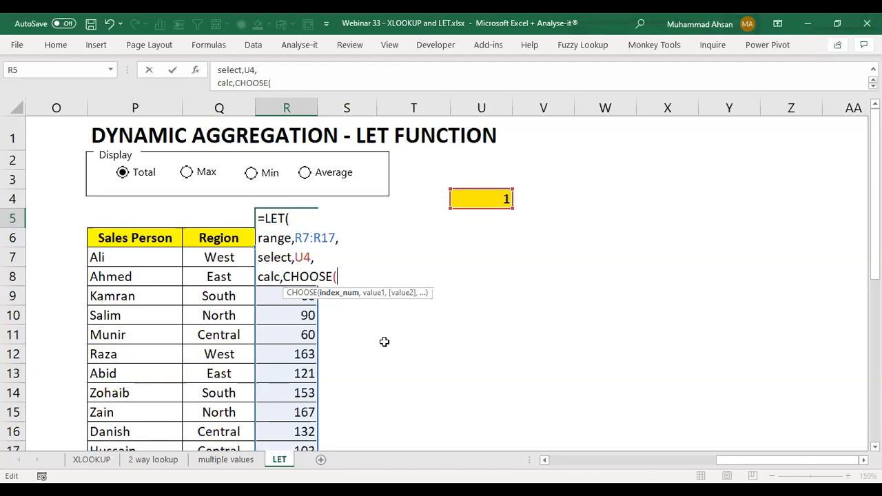
Step: Use the LET name select as the index number of the CHOOSE function
text(se)
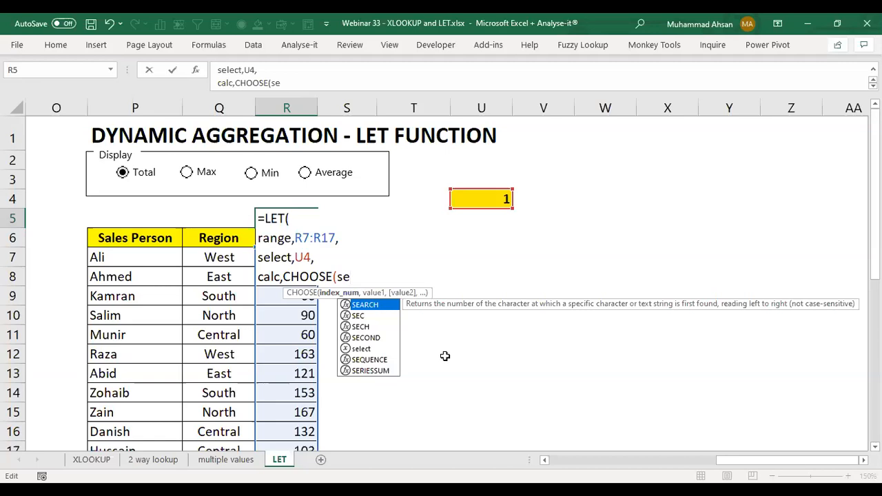
key(Down)
key(Down)
key(Down)
key(Down)
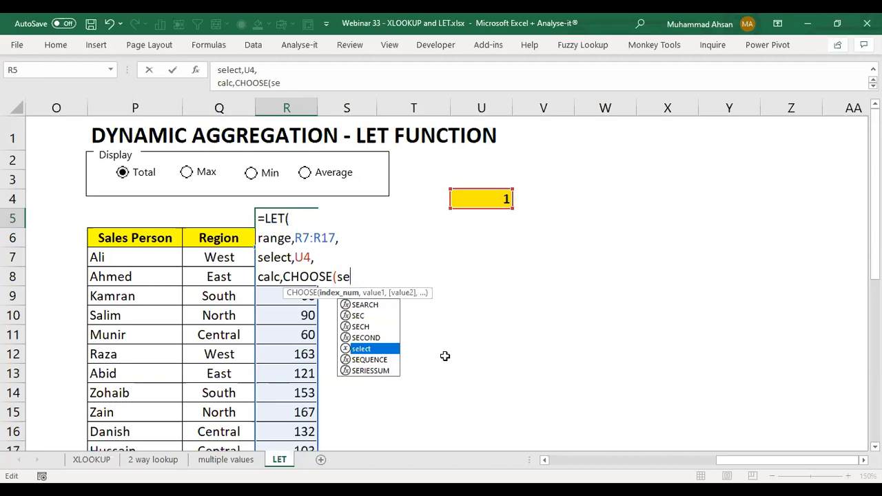
key(Tab)
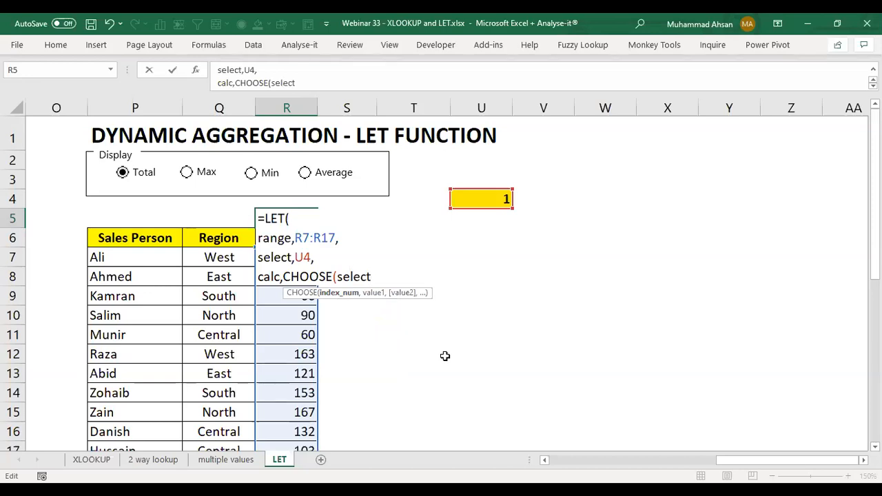
text(,)
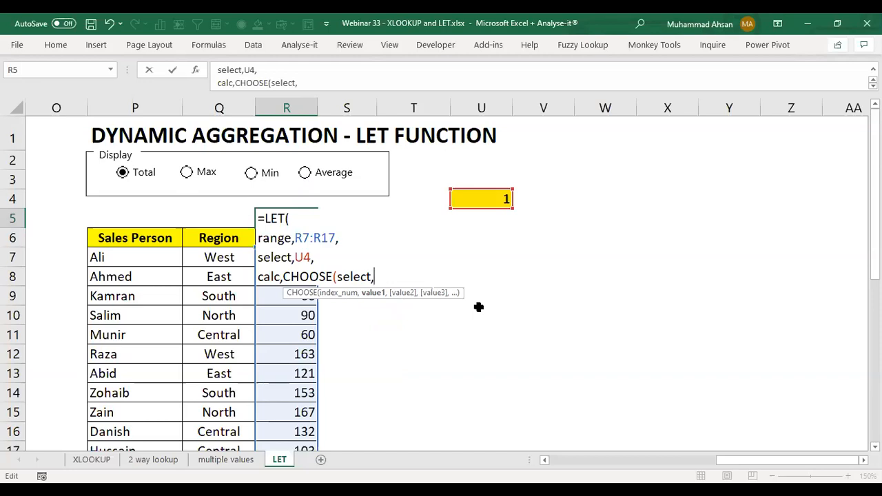
Step: Complete CHOOSE with the function numbers 9,4,5,1 and start a new line in the LET formula
text(9,4)
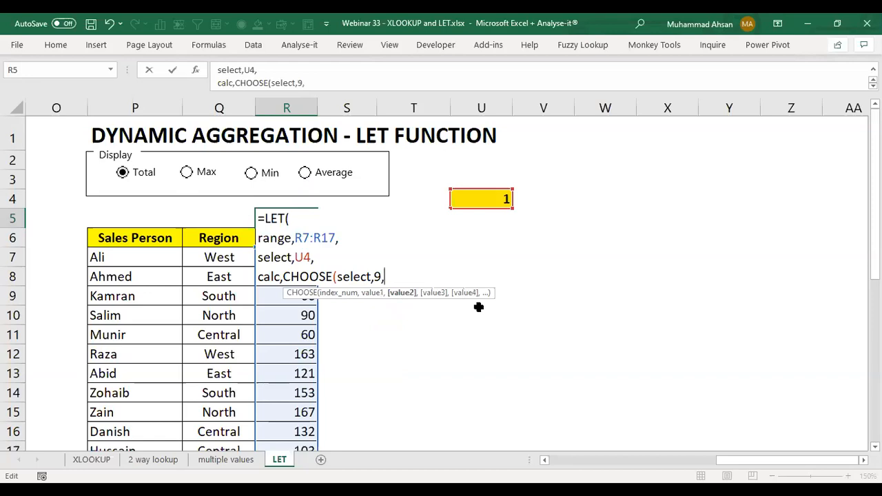
text(,5,1))
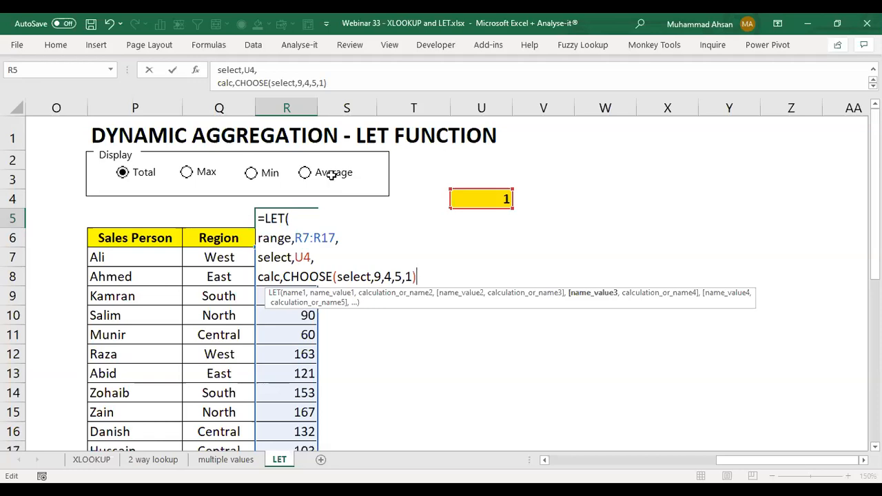
text(,)
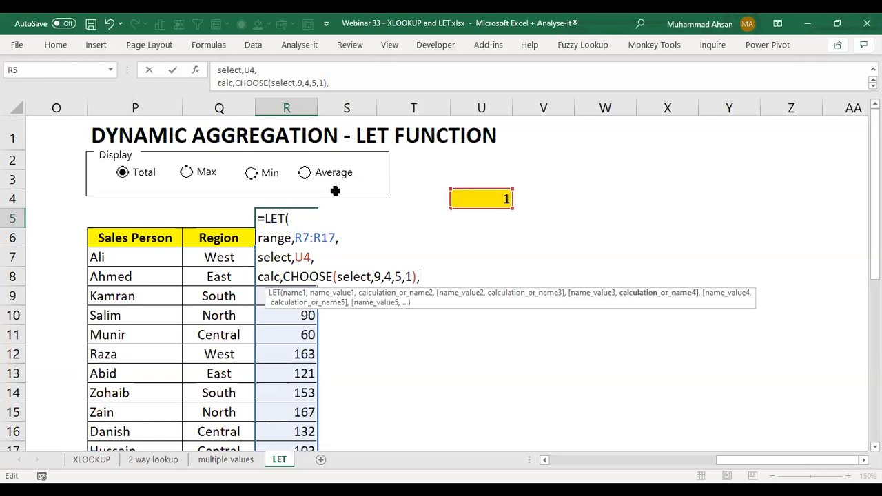
key(Return)
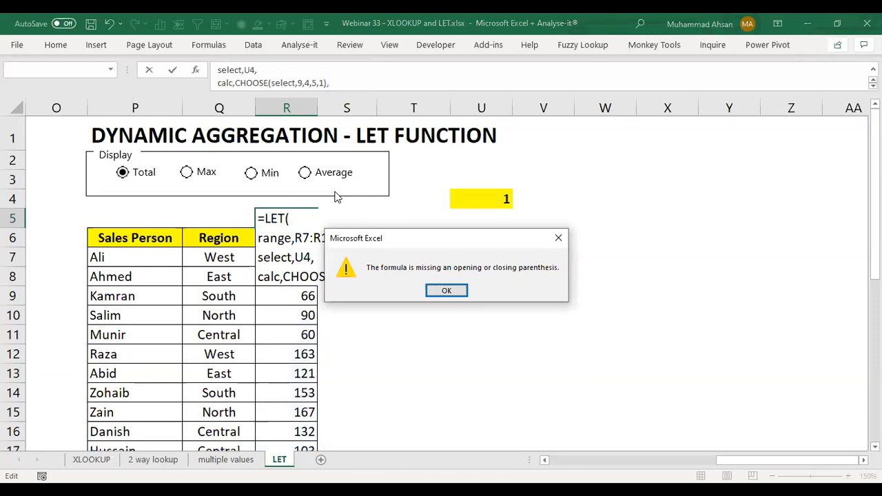
key(Return)
key(alt+Return)
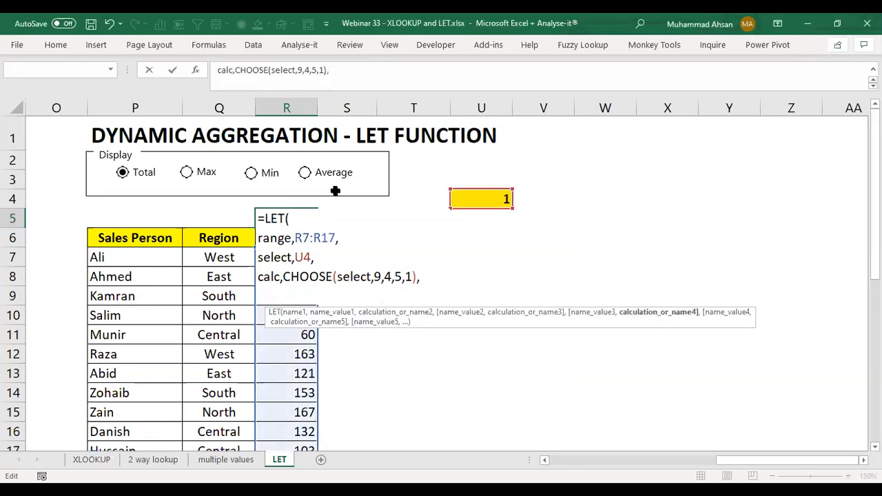
Step: Finish the LET formula in R5 with SUBTOTAL(calc,range) as the final calculation and enter it
text(sub)
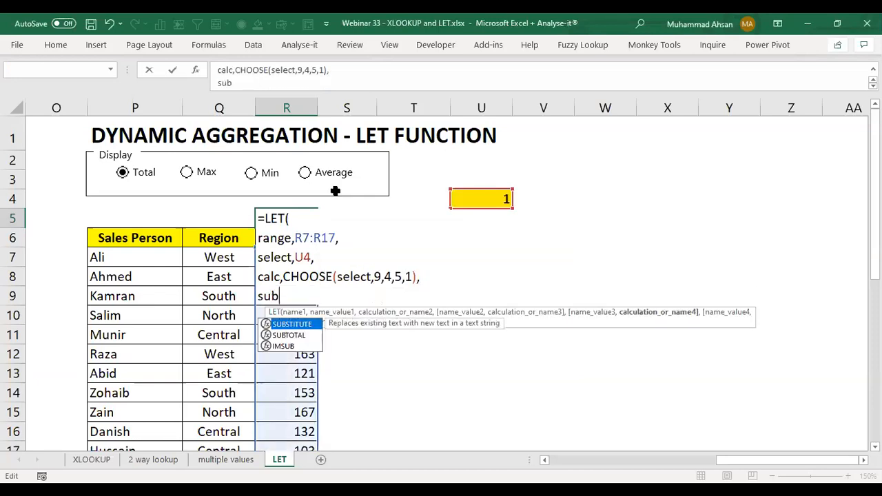
key(Down)
key(Tab)
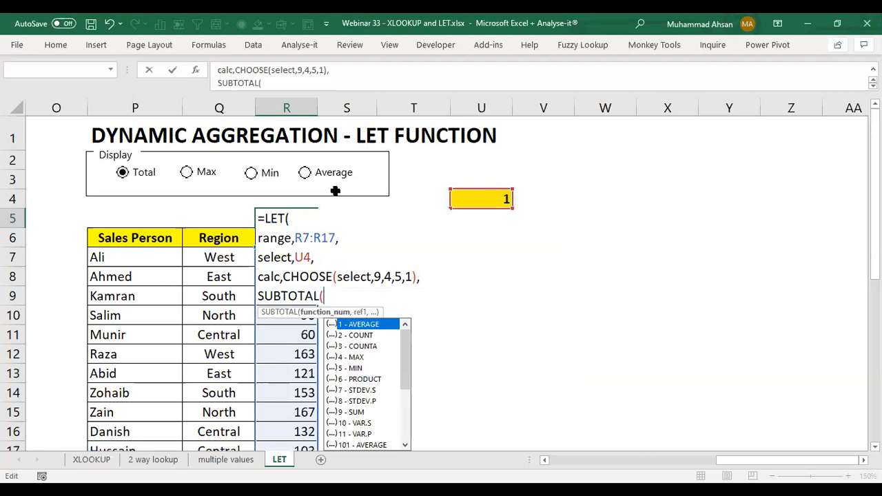
text(calc,)
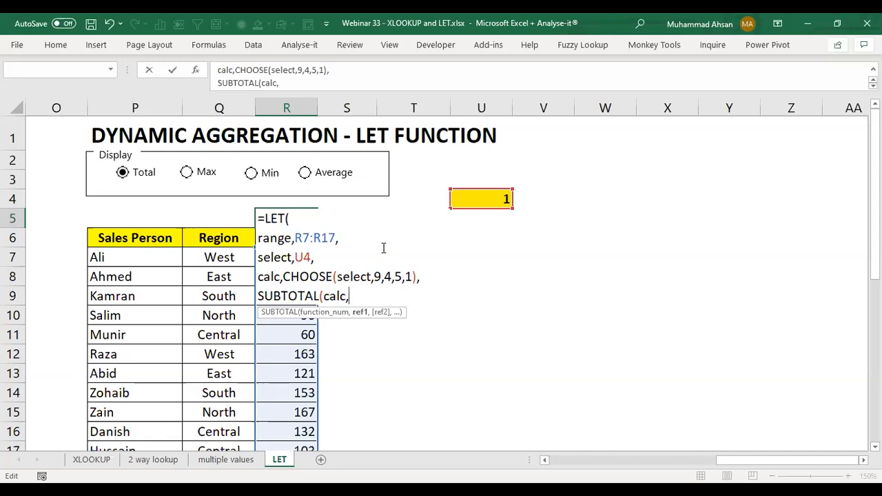
text(range)
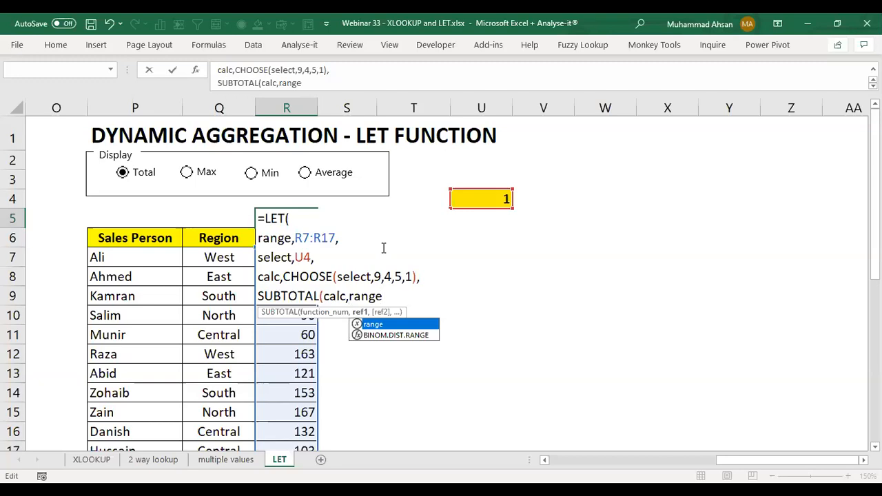
text())
key(Return)
key(Up)
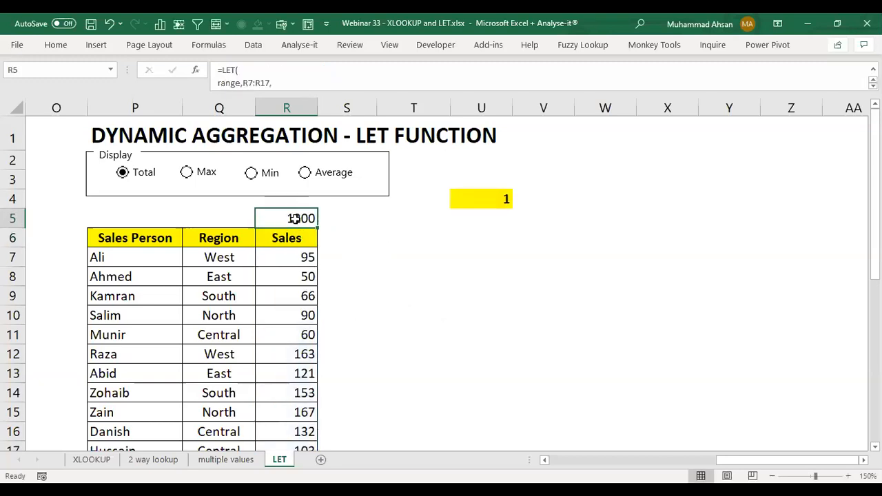
Step: Test the R5 formula by cycling the Display options through Max, Min, Average and Total, ending on Total
click(206, 176)
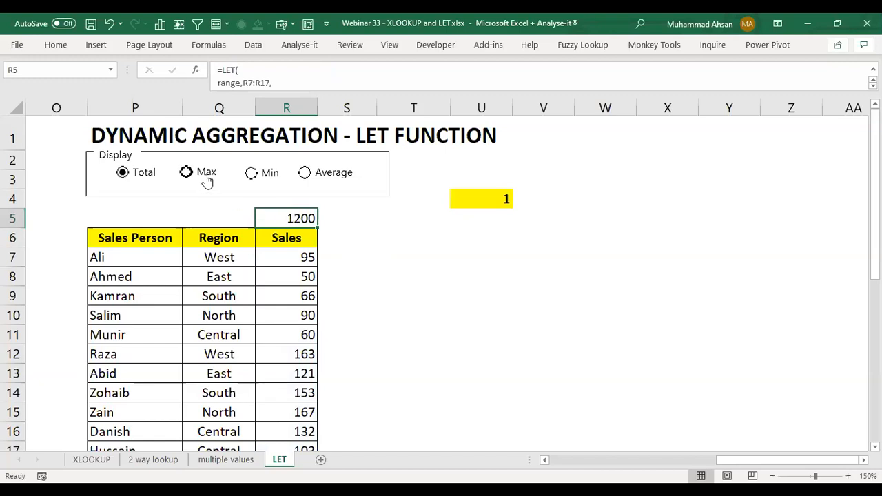
click(255, 176)
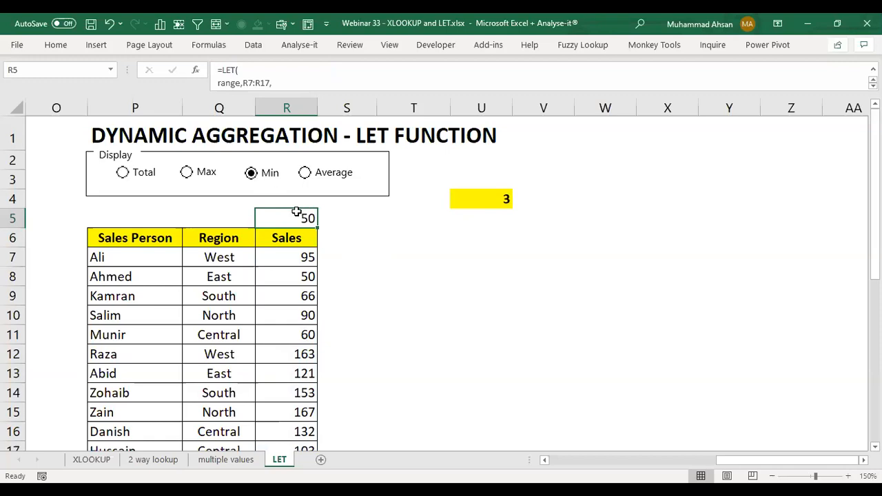
click(308, 176)
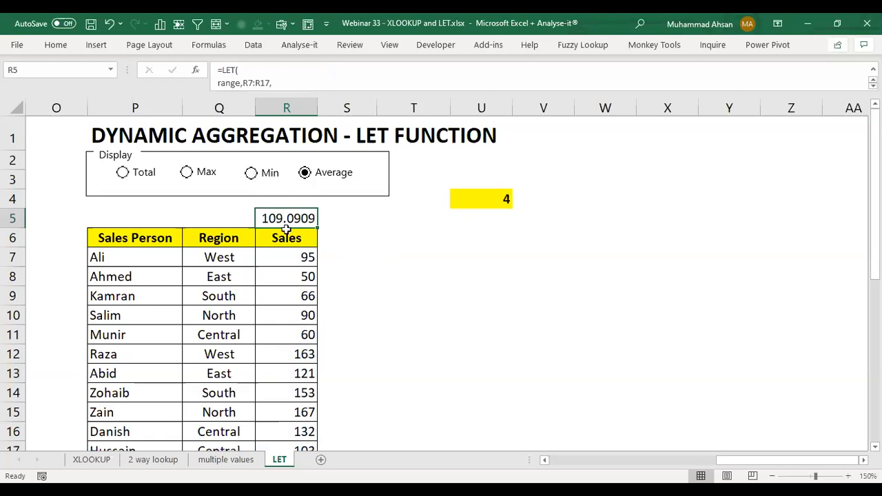
click(142, 172)
click(186, 172)
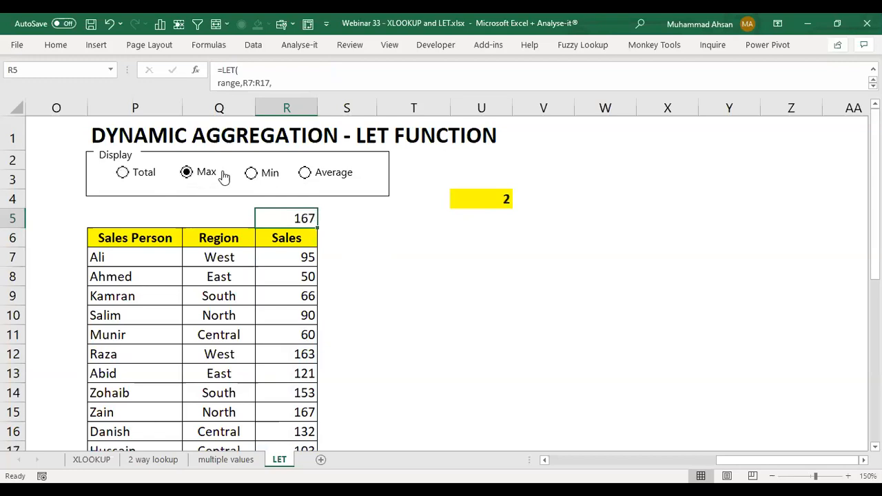
click(261, 173)
click(303, 172)
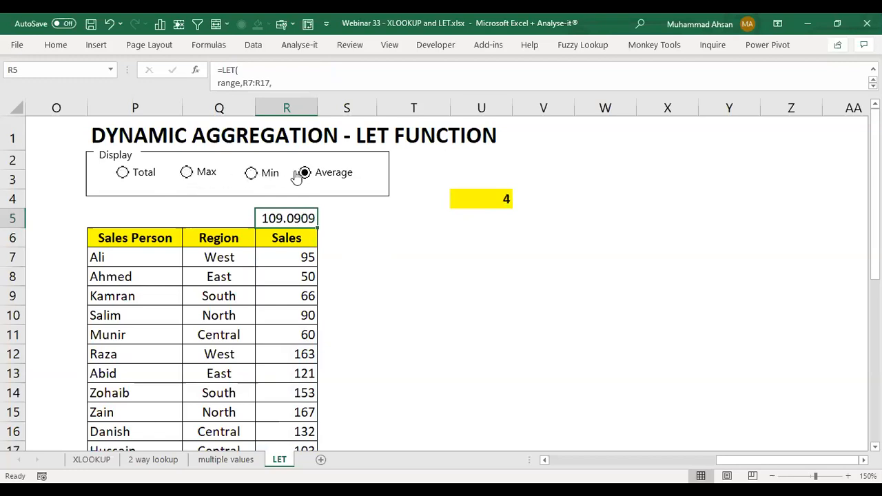
click(262, 173)
click(193, 174)
click(122, 172)
Step: Review the complete LET formula in R5 in edit mode and close it without edits
double_click(271, 214)
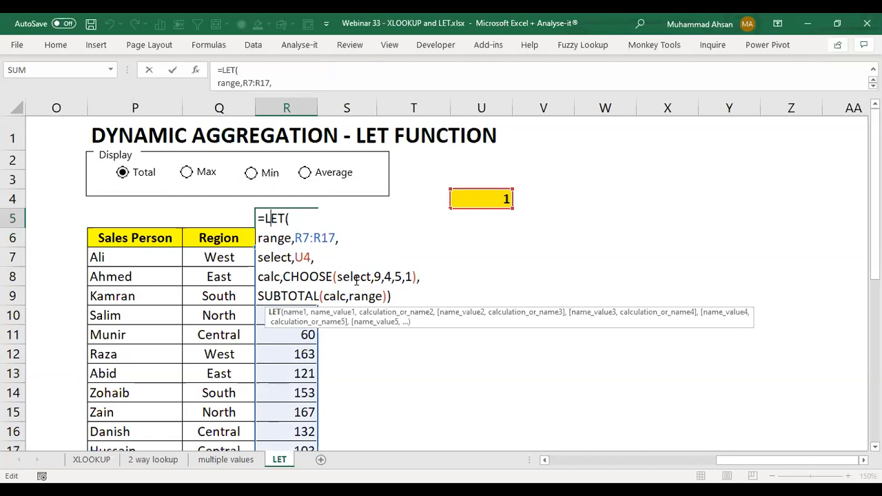
click(399, 295)
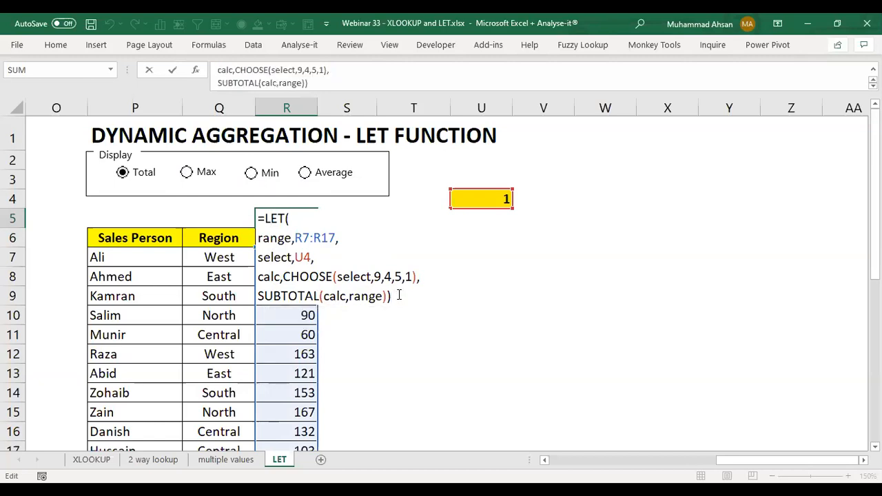
key(Return)
Step: Start a CHOOSE formula in Q5 that uses U4 as its index number
click(233, 218)
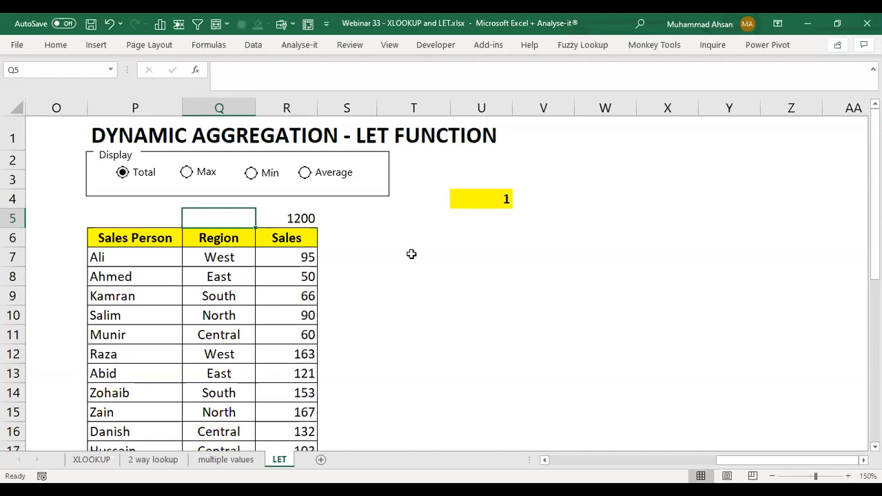
text(=c)
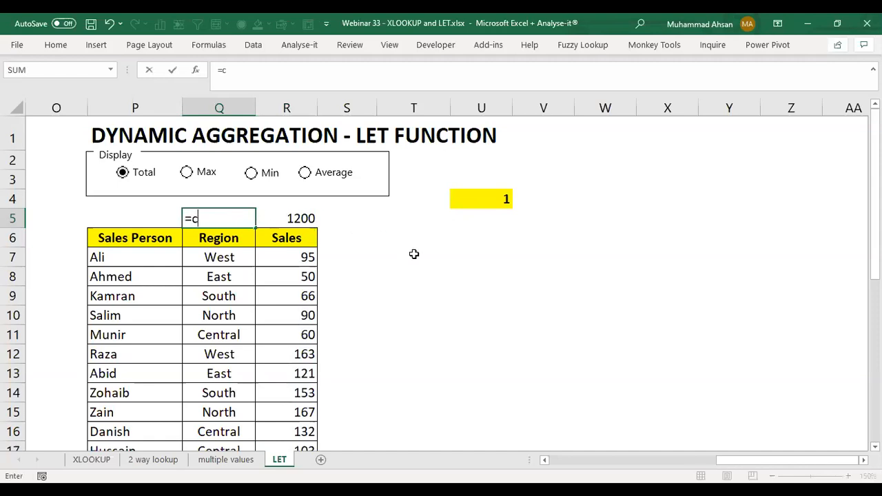
text(hoose()
key(Right)
key(Right)
key(Right)
key(Right)
key(Up)
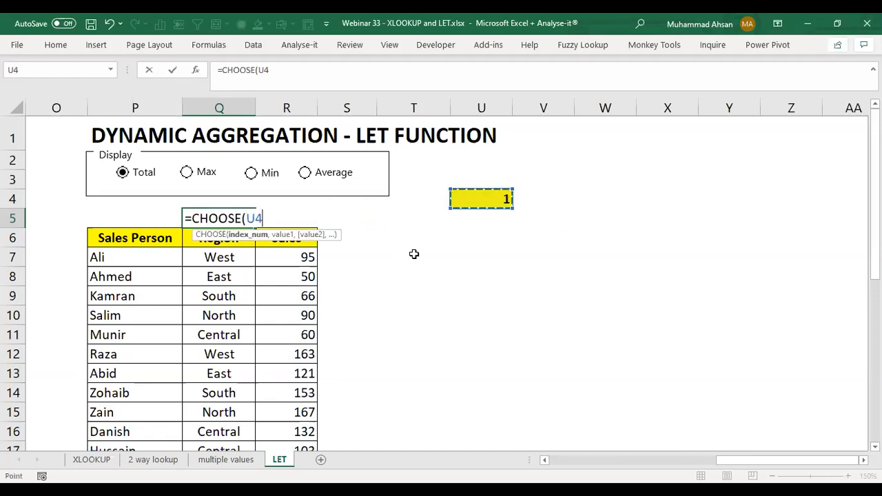
Step: Add "Total", "Max", "Min" and "Average" as the CHOOSE values and close the function
text(,")
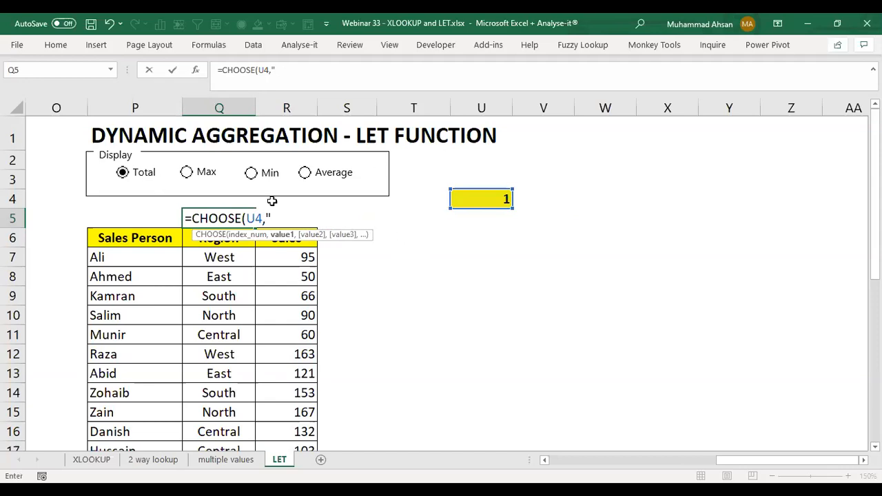
text(Total","Max","Min)
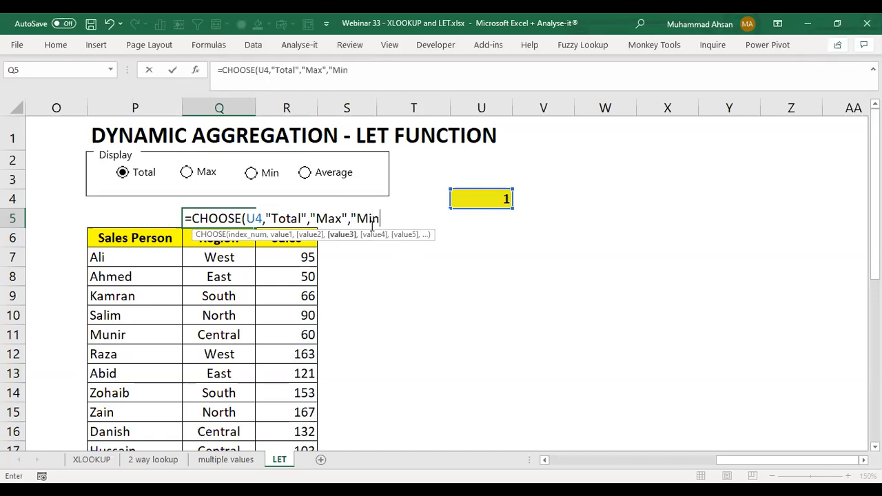
text(")
text(,"Average)
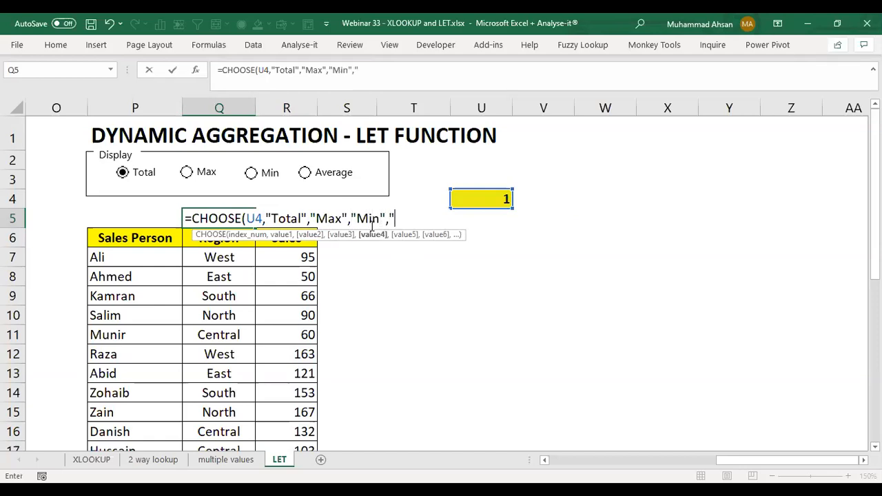
text("))
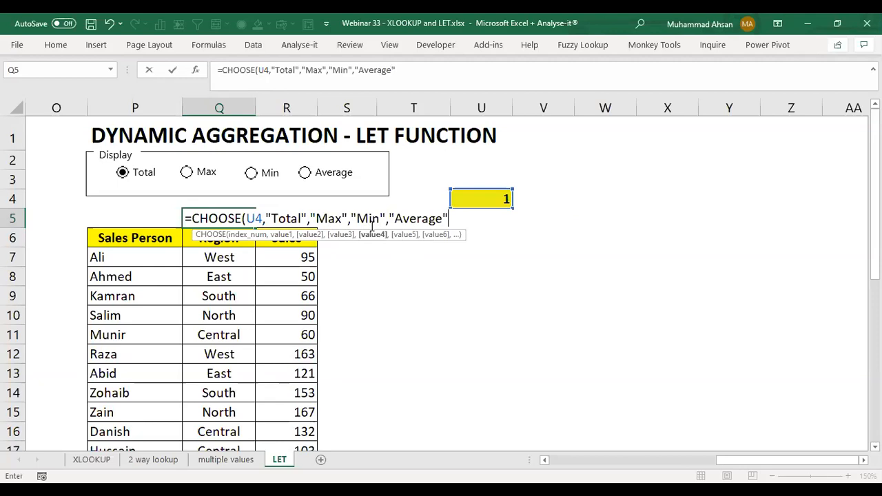
text(&)
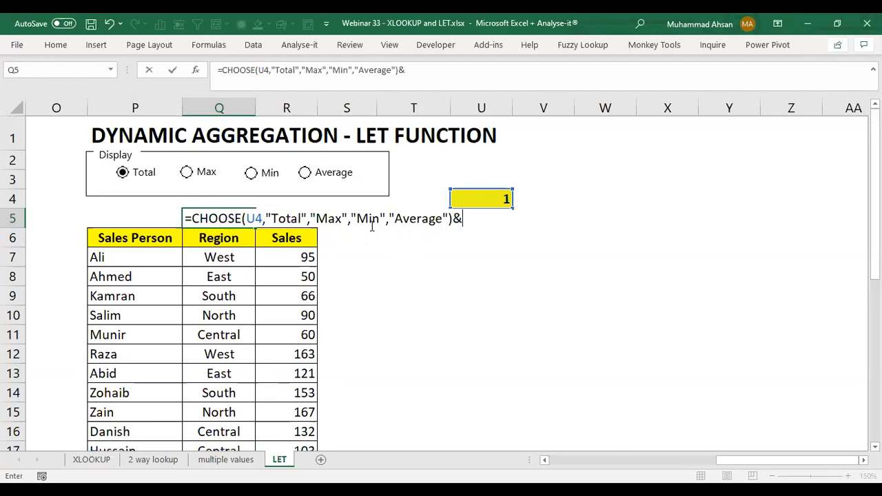
text(" sales")
Step: Append the text " sales" to the CHOOSE result in Q5 with & and enter the formula
key(Return)
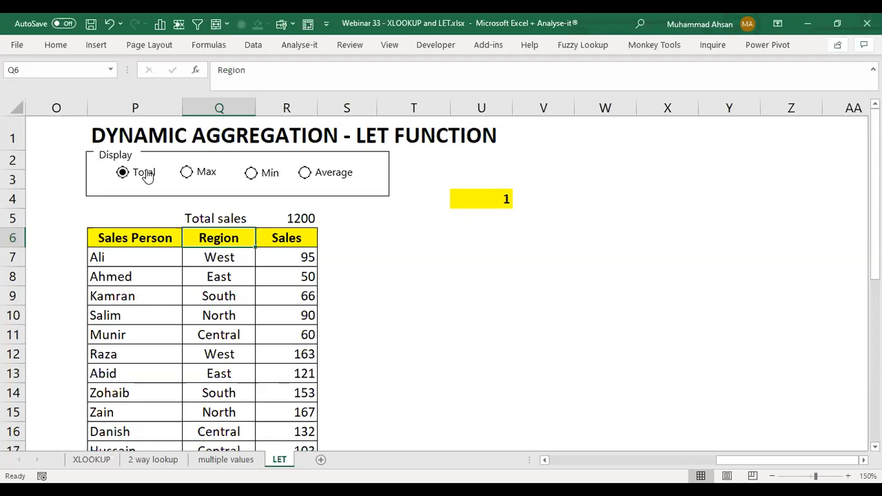
Step: Test the Q5 label and R5 result with the Max and Min display options
click(206, 175)
click(250, 218)
click(285, 216)
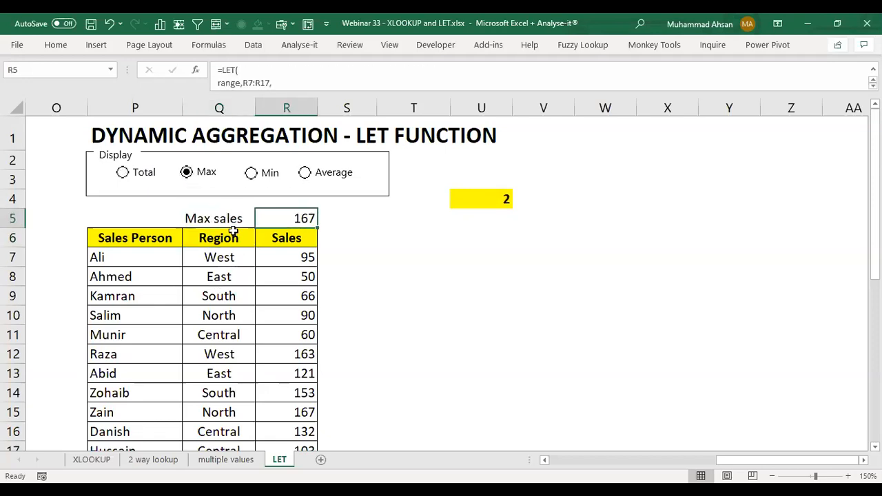
click(254, 174)
click(215, 225)
click(283, 224)
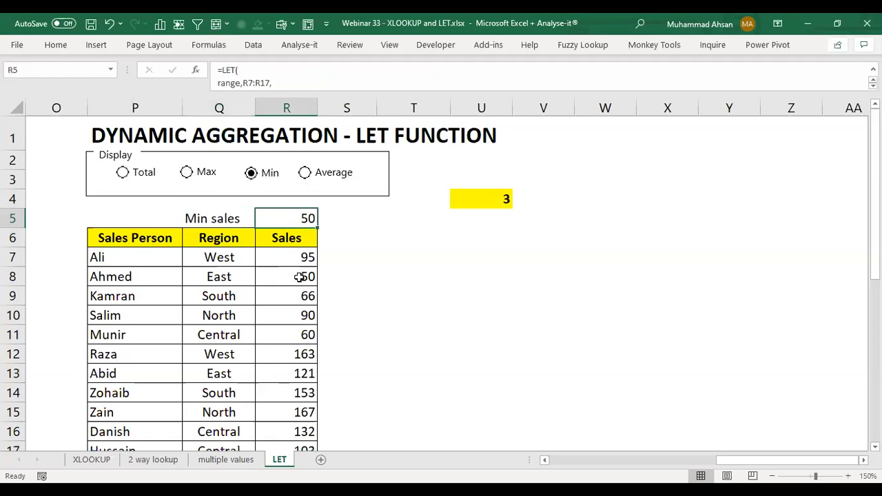
Step: Set the Display option to Average and autofit column Q to the label in Q5
click(305, 172)
click(240, 217)
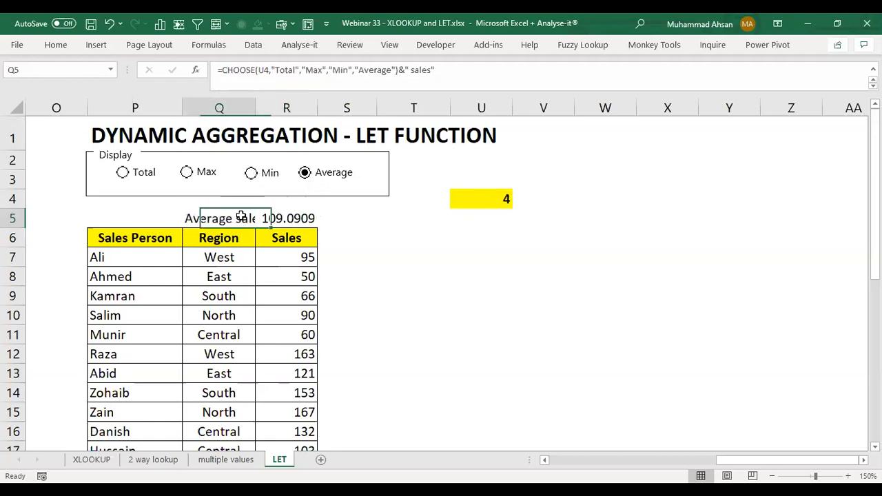
double_click(255, 108)
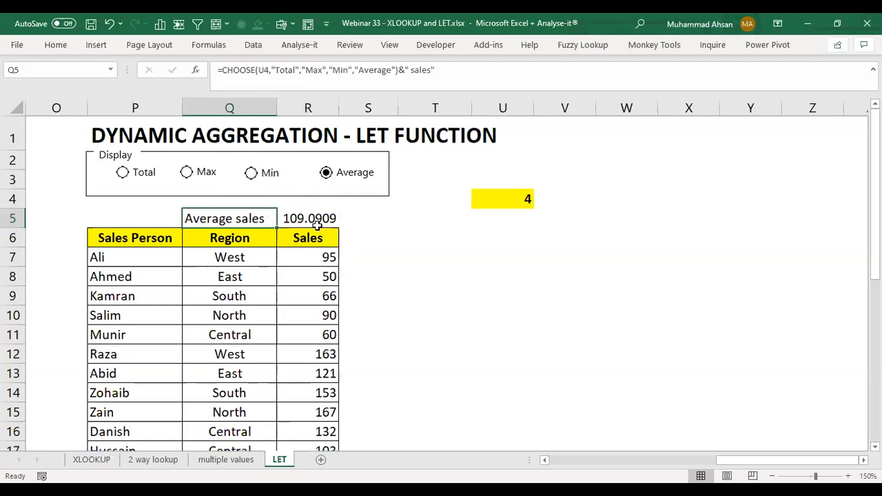
Step: Test the label and result by switching the Display option through Total, Max, Min and Average and back, ending on Total
click(122, 173)
click(186, 173)
click(273, 181)
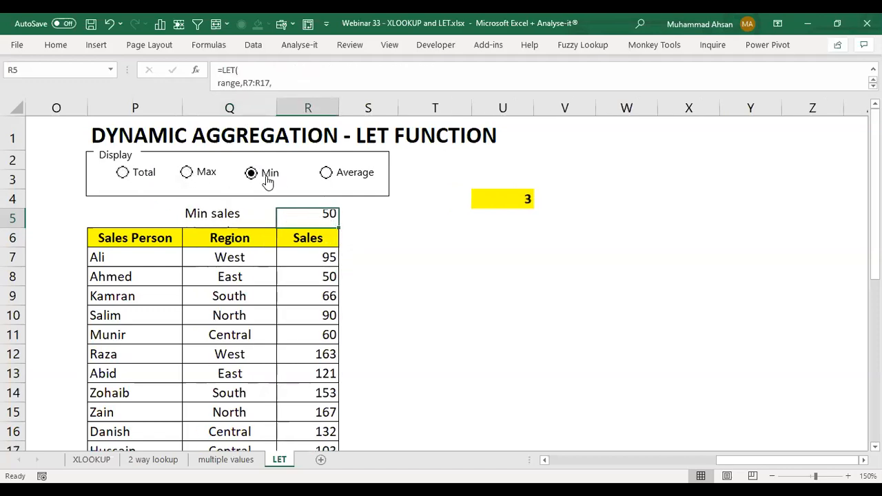
click(336, 177)
click(249, 178)
click(203, 175)
click(140, 178)
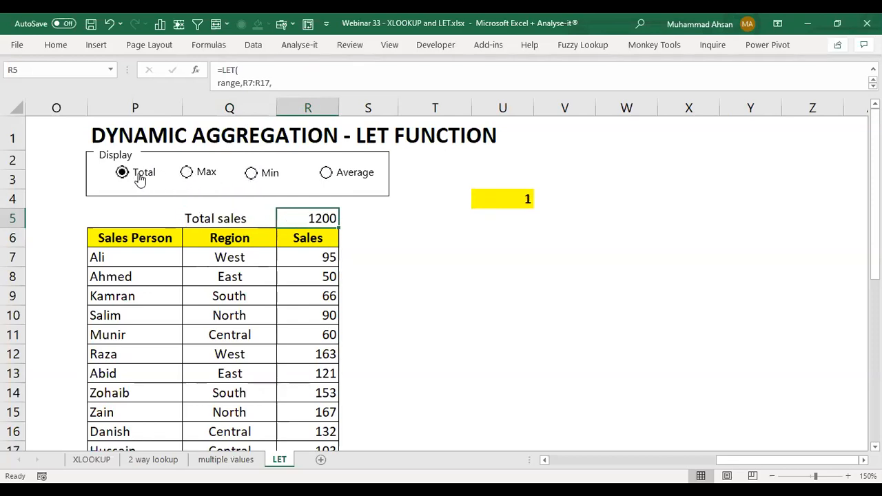
Step: Review the LET formula in R5, then switch between the Min and Max display options, ending on Max
double_click(290, 219)
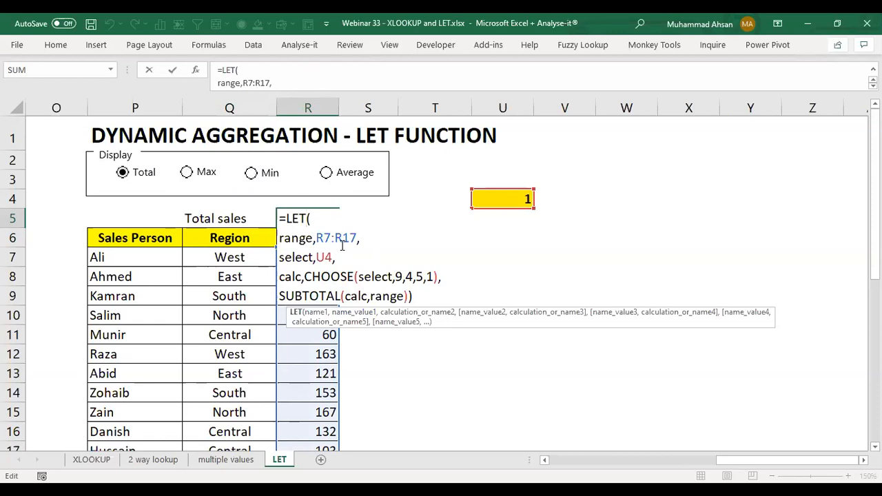
key(Return)
click(269, 174)
click(215, 174)
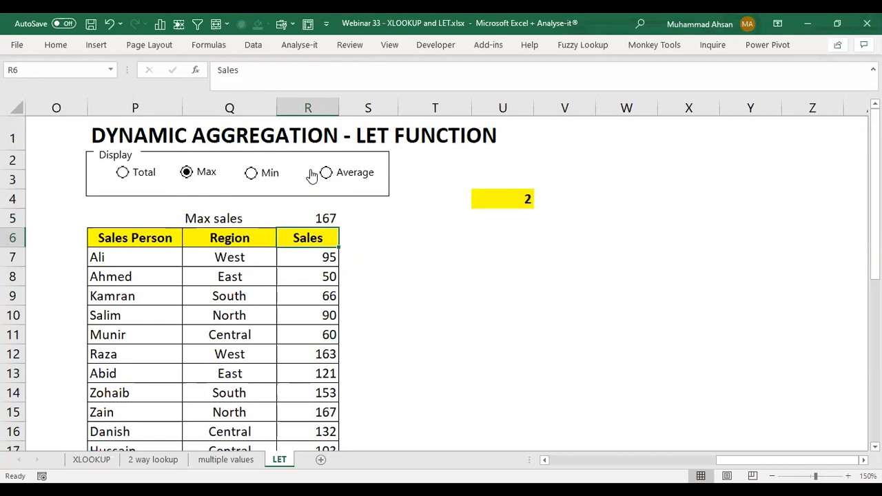
click(257, 173)
click(195, 173)
Step: Examine the LET formula with SEQUENCE and FILTER in F3 and close it without edits
click(596, 461)
click(597, 461)
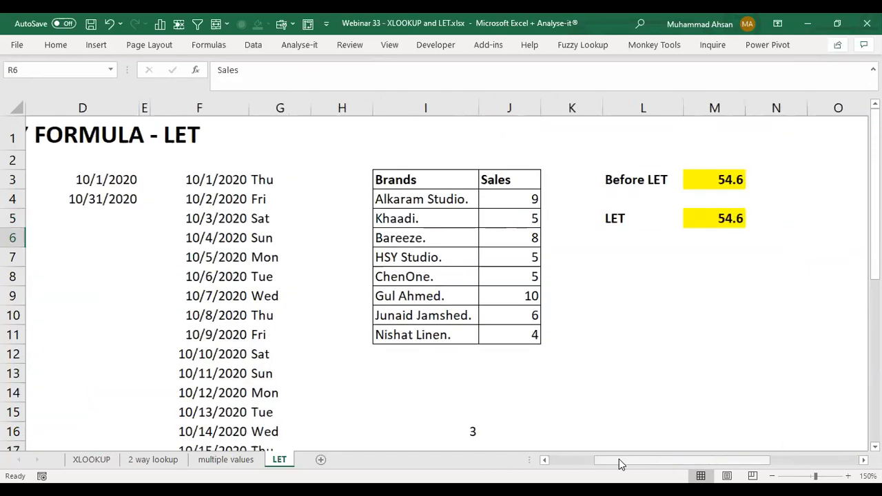
click(544, 460)
double_click(374, 181)
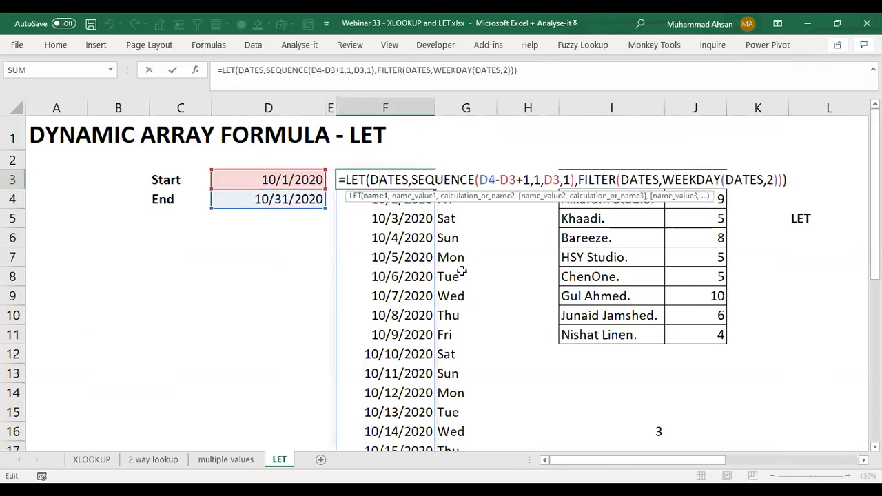
drag(434, 180, 712, 181)
drag(346, 180, 476, 180)
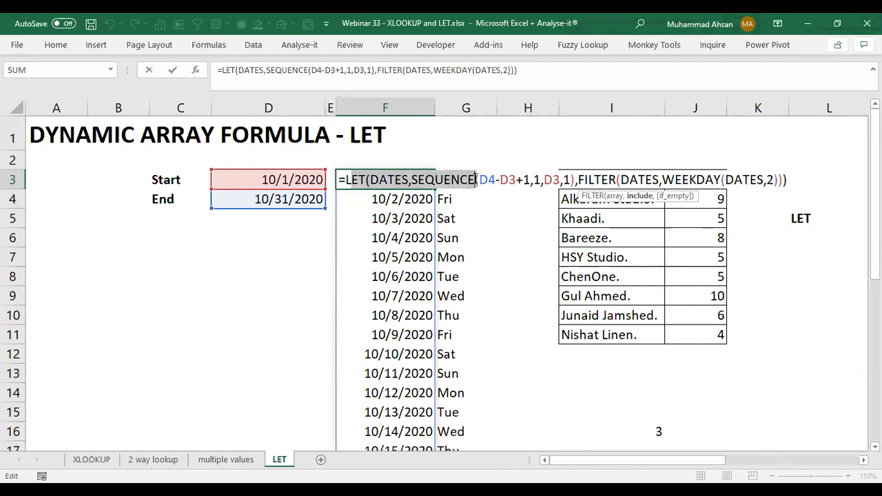
click(517, 179)
key(Escape)
Step: Examine the start and end dates in D3 and D4 and the generated date list in column F
click(276, 178)
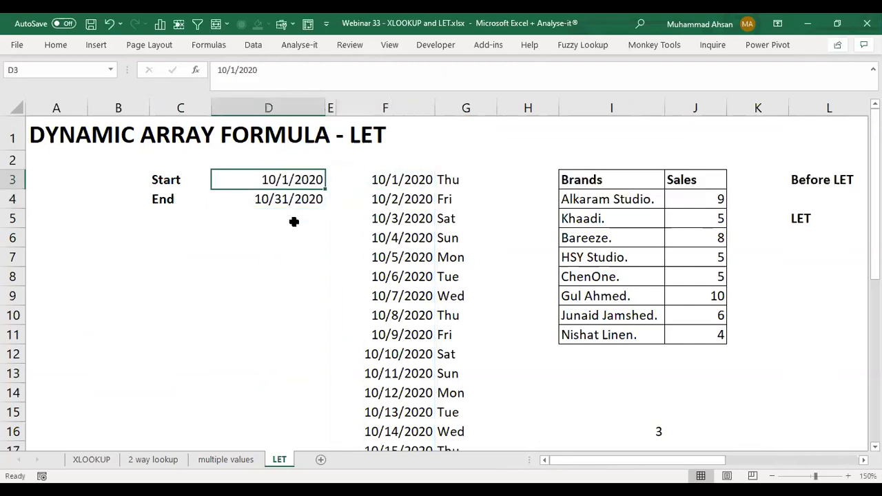
click(290, 201)
drag(392, 179, 393, 450)
scroll(777, 236, up, 4)
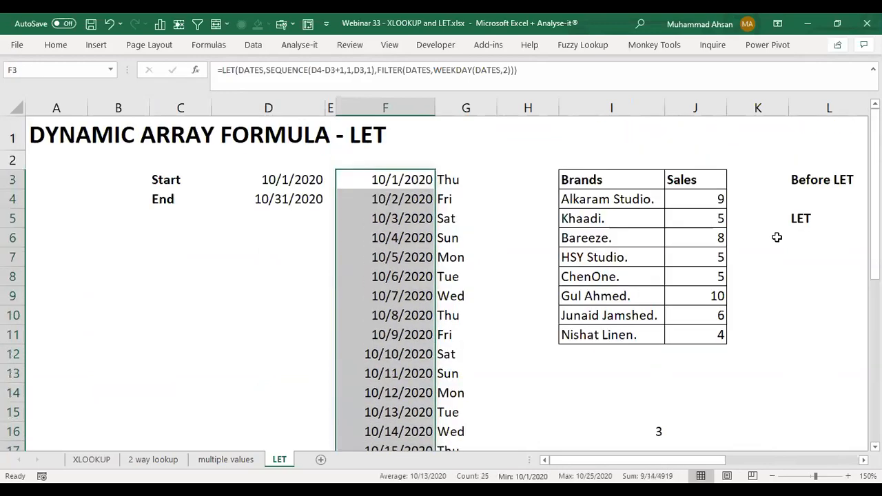
Step: Reopen the F3 formula to inspect where its SEQUENCE and FILTER parts begin, and close it without edits
double_click(410, 180)
click(461, 176)
click(578, 180)
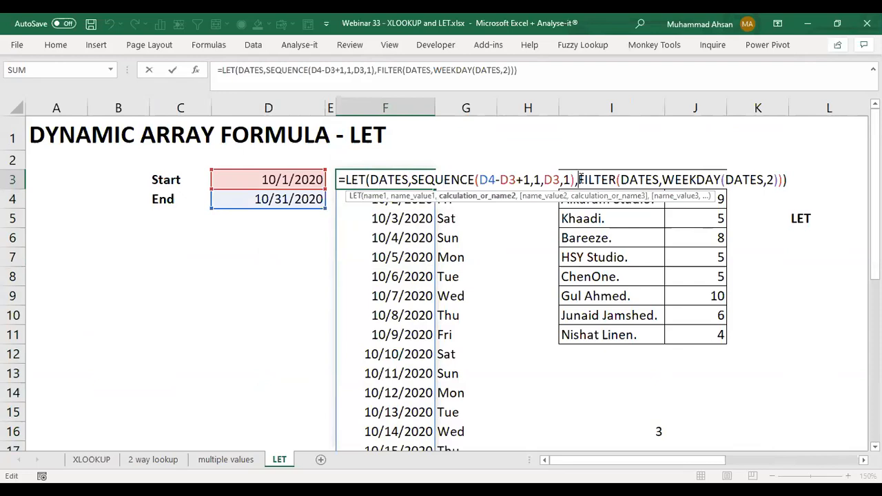
key(Return)
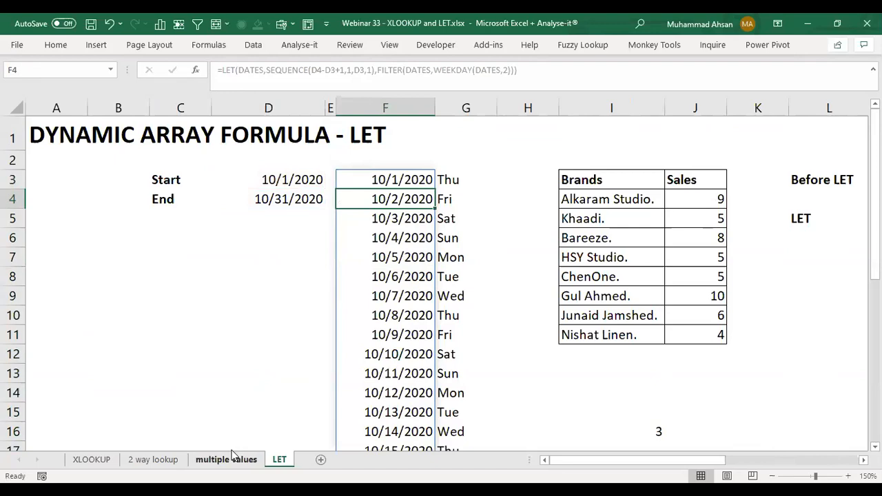
Step: Look through the XLOOKUP, 2 way lookup and multiple values sheets, and return to the LET sheet
click(96, 460)
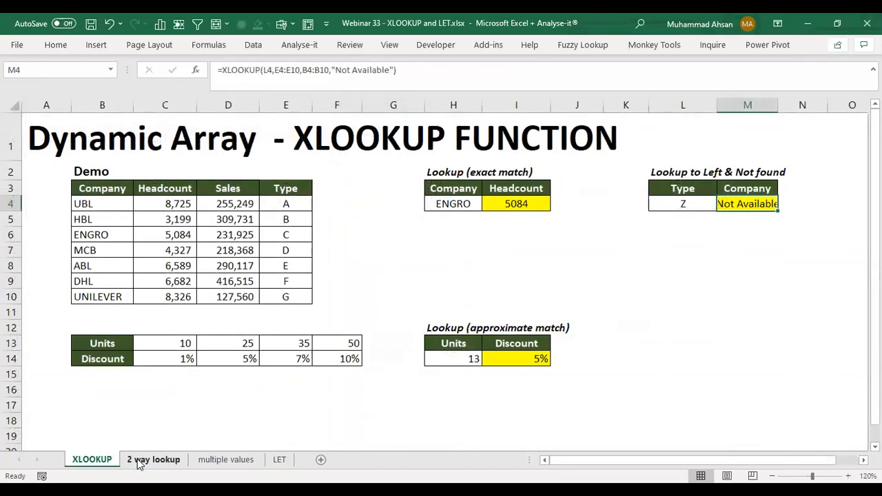
click(142, 461)
click(207, 461)
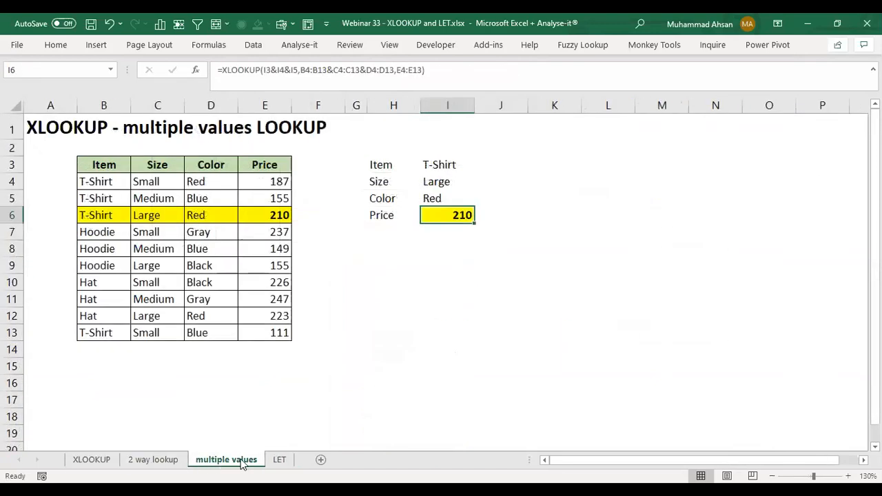
click(279, 461)
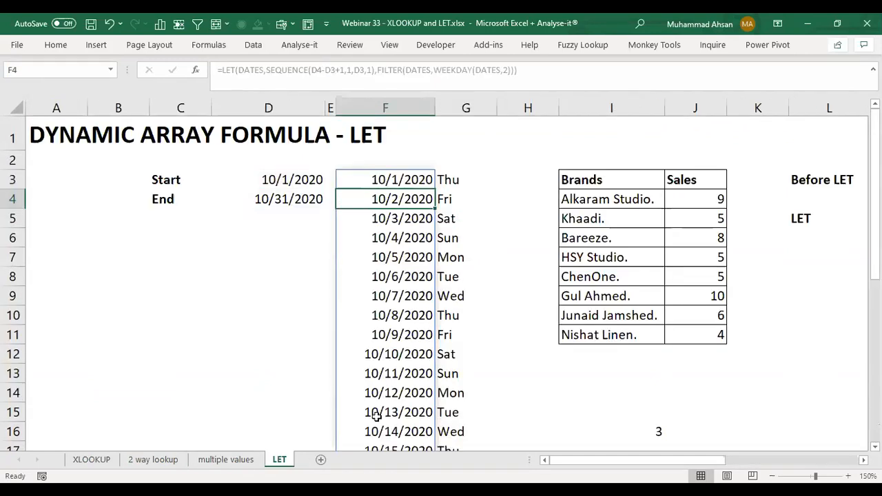
Step: Review the multi-line LET formula in R5 of the dynamic aggregation section twice, leaving it unedited
click(764, 459)
double_click(522, 216)
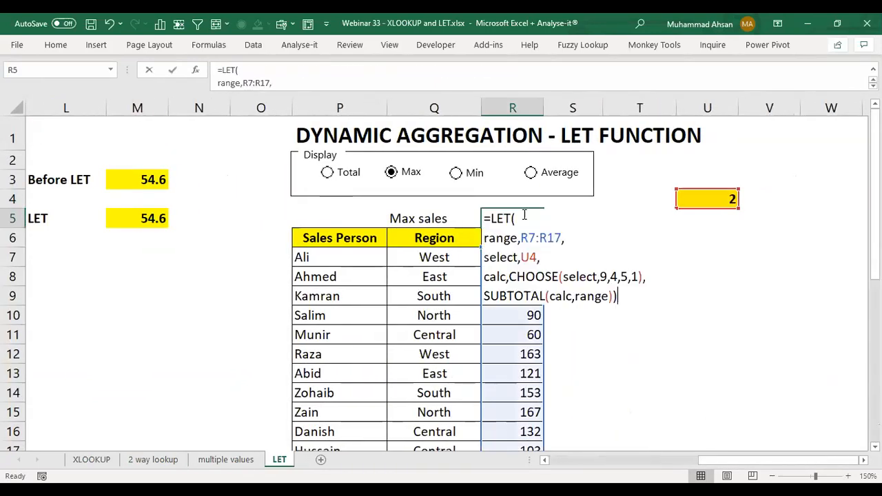
click(557, 217)
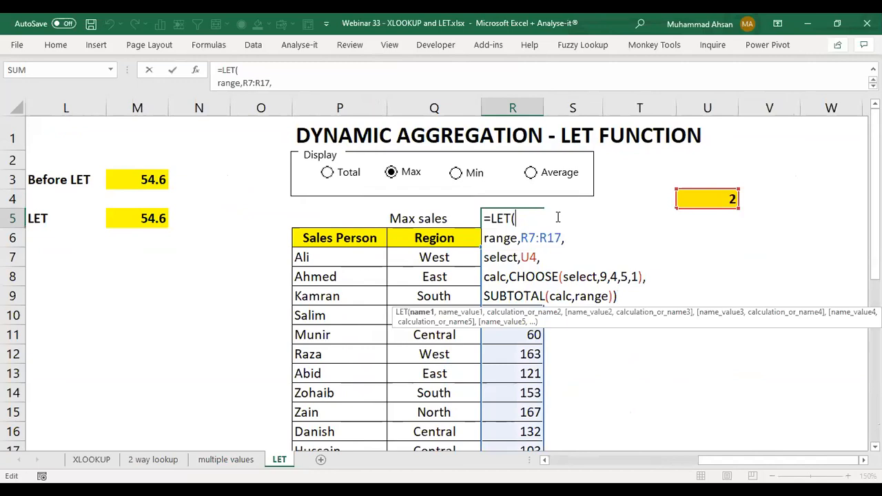
key(Return)
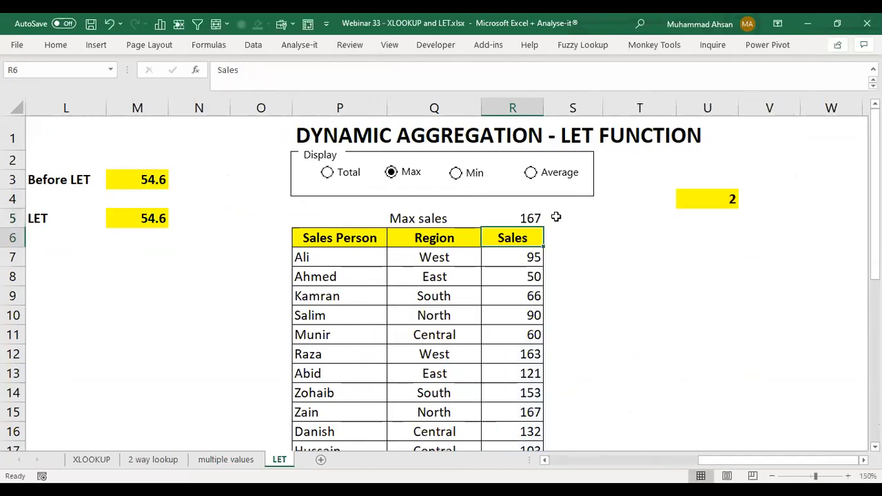
key(Up)
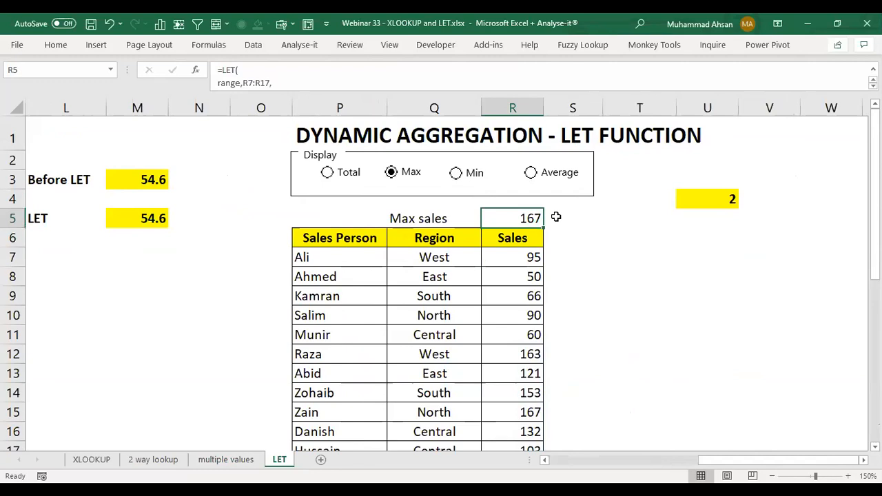
key(F2)
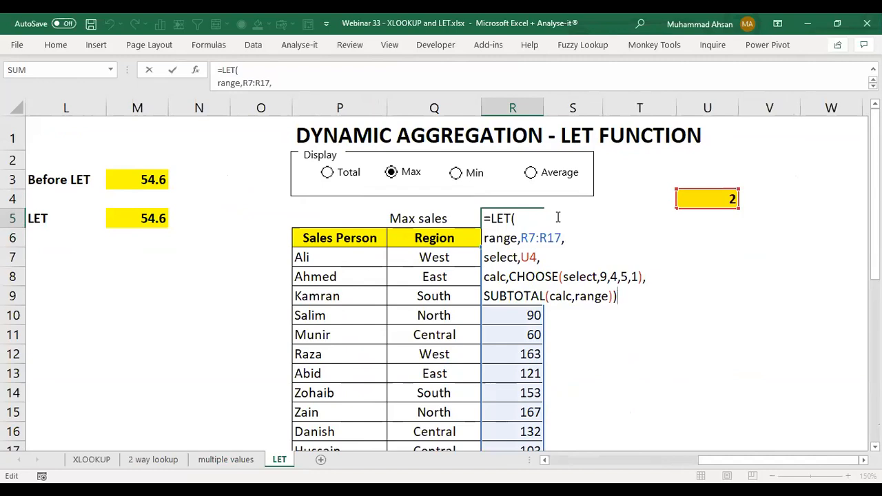
key(Return)
key(Up)
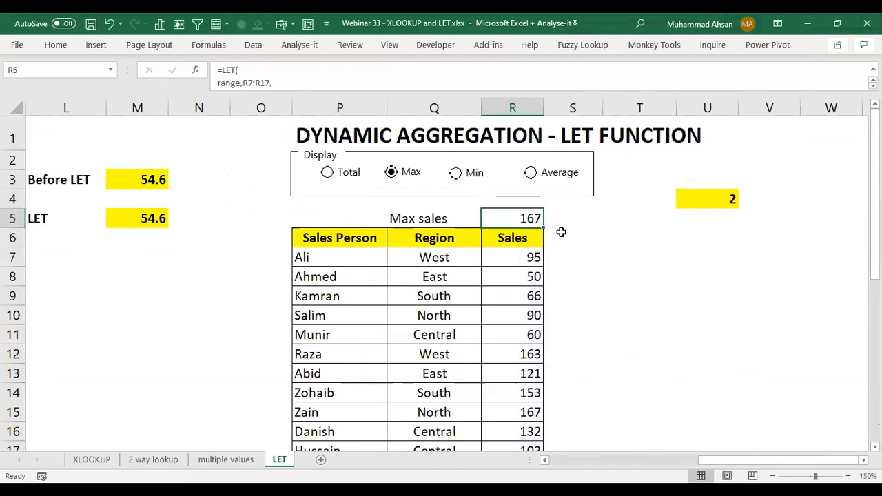
Step: Return to the date list and select F3 to show its LET formula
click(635, 462)
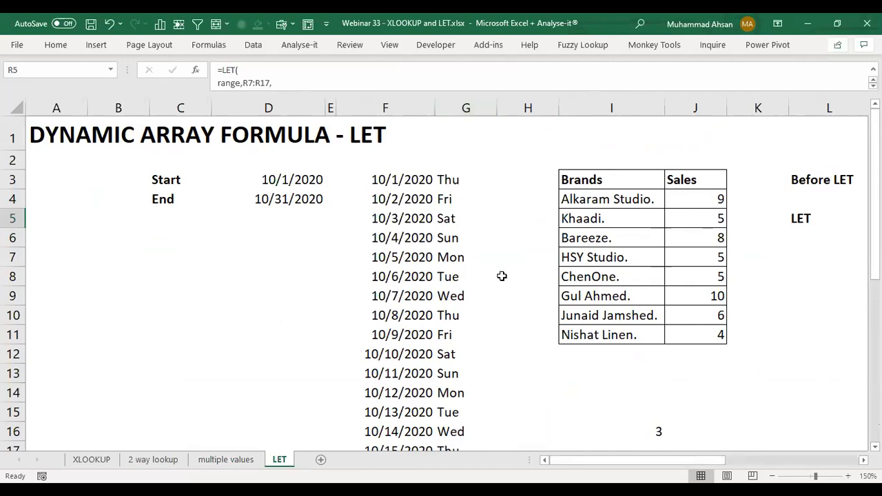
click(407, 181)
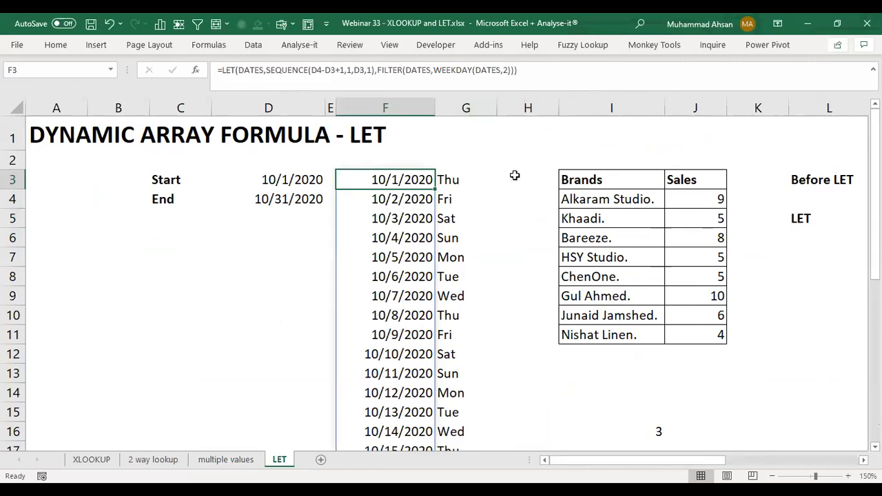